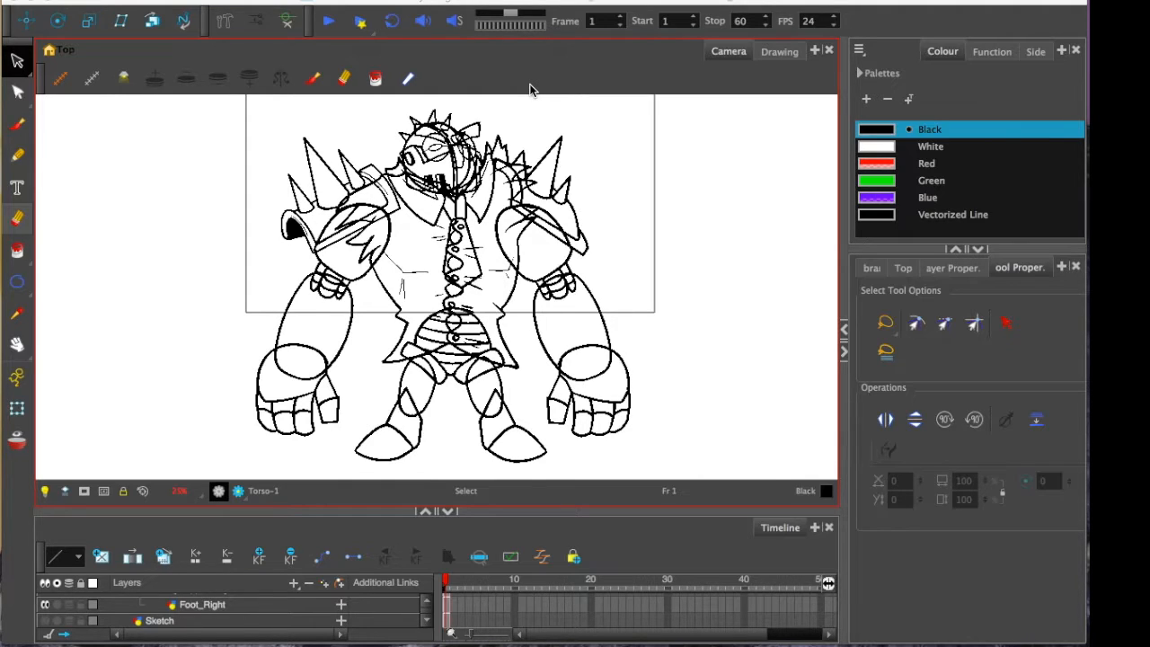
Enlarge the timeline to review the character's layer hierarchy, and shrink it back to give the drawing more room
{"action": "mouse_move", "coordinate": [235, 512]}
{"action": "left_mouse_down"}
{"action": "mouse_move", "coordinate": [141, 193]}
{"action": "mouse_move", "coordinate": [141, 135]}
{"action": "left_mouse_up"}
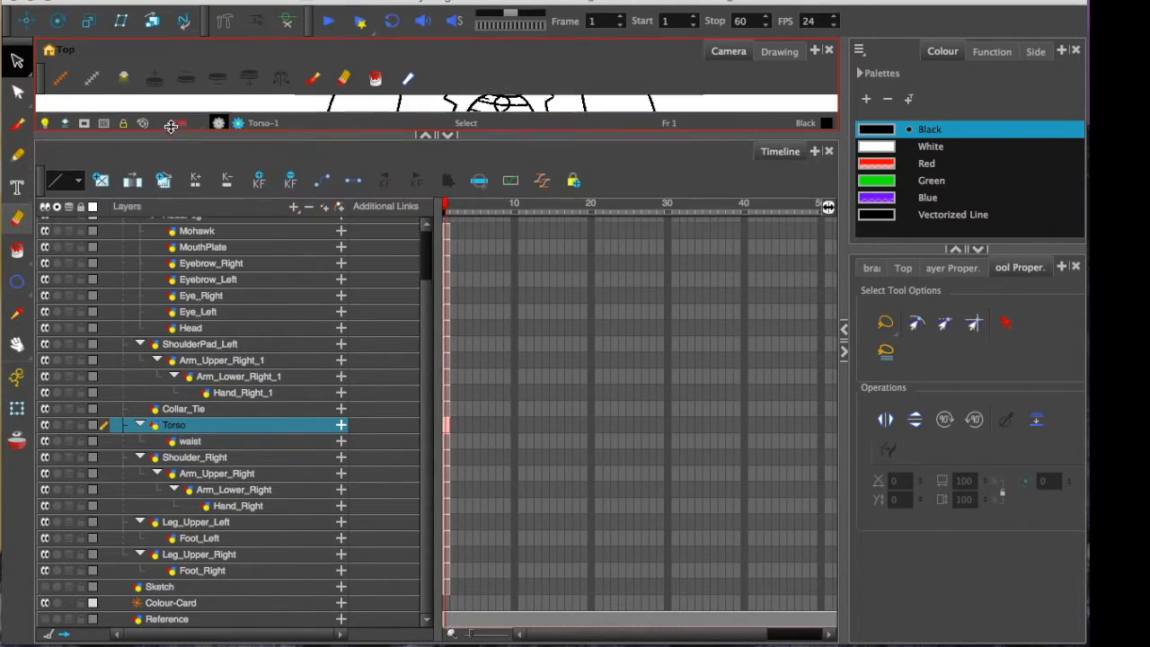
{"action": "scroll", "coordinate": [269, 371], "scroll_direction": "up", "scroll_amount": 3}
{"action": "scroll", "coordinate": [71, 430], "scroll_direction": "down", "scroll_amount": 3}
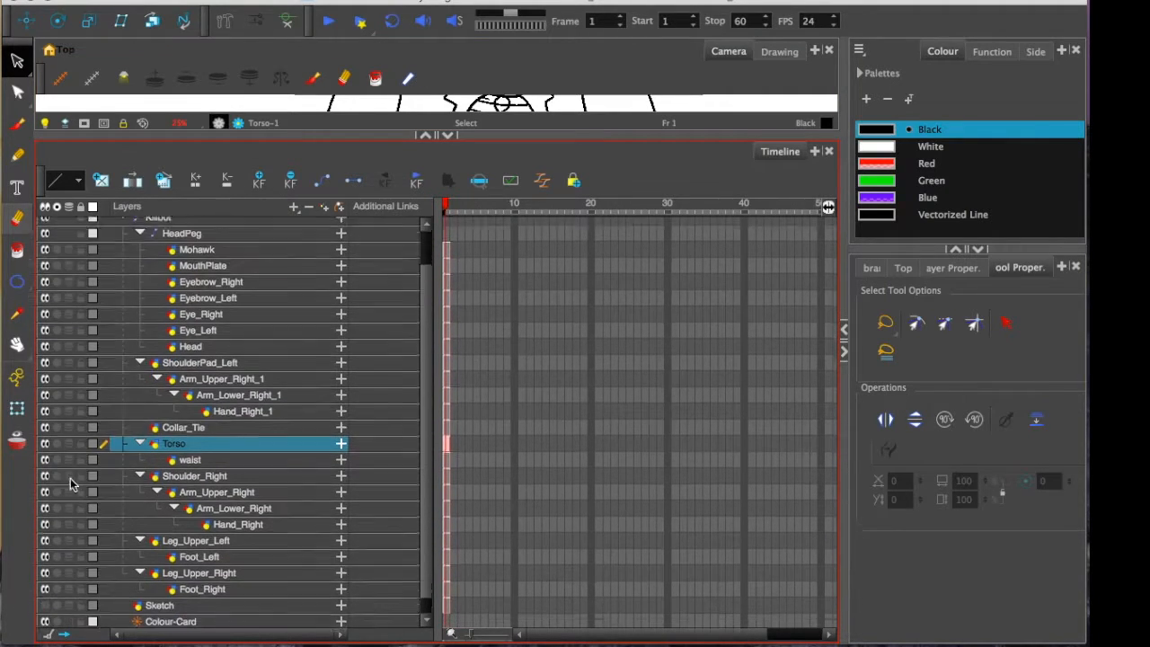
{"action": "left_click_drag", "start_coordinate": [161, 135], "coordinate": [164, 139]}
{"action": "mouse_move", "coordinate": [173, 183]}
{"action": "left_mouse_down"}
{"action": "mouse_move", "coordinate": [220, 499]}
{"action": "mouse_move", "coordinate": [260, 564]}
{"action": "left_mouse_up"}
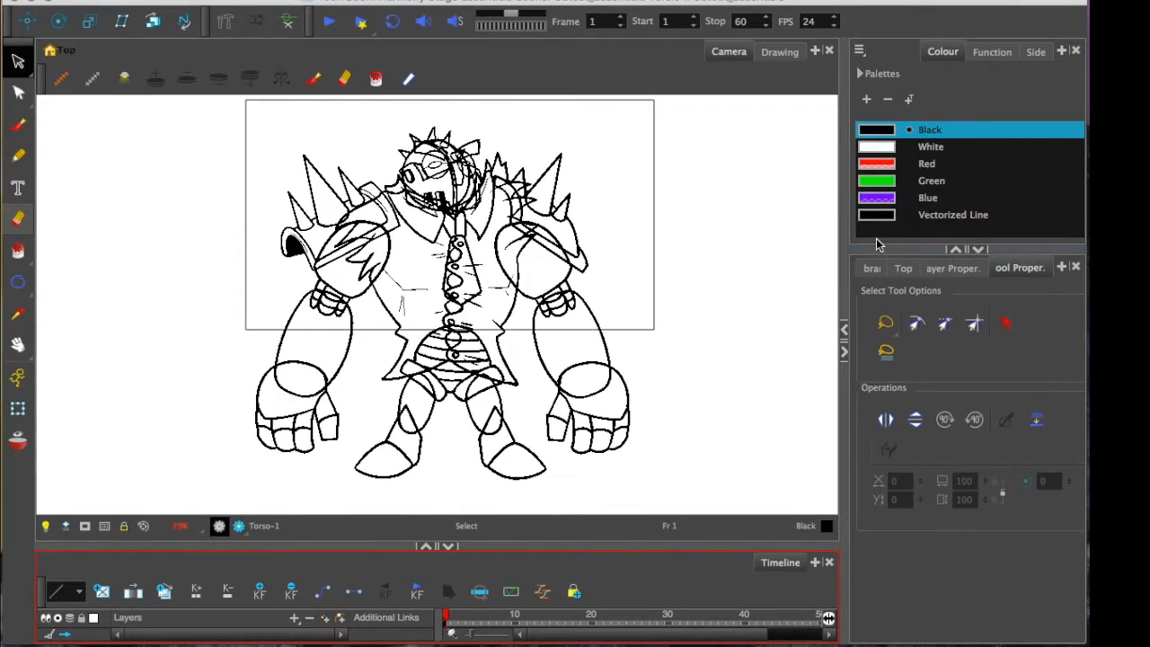
Expand the palette list and enlarge the colour area in both height and width
{"action": "left_click_drag", "start_coordinate": [877, 250], "coordinate": [876, 405]}
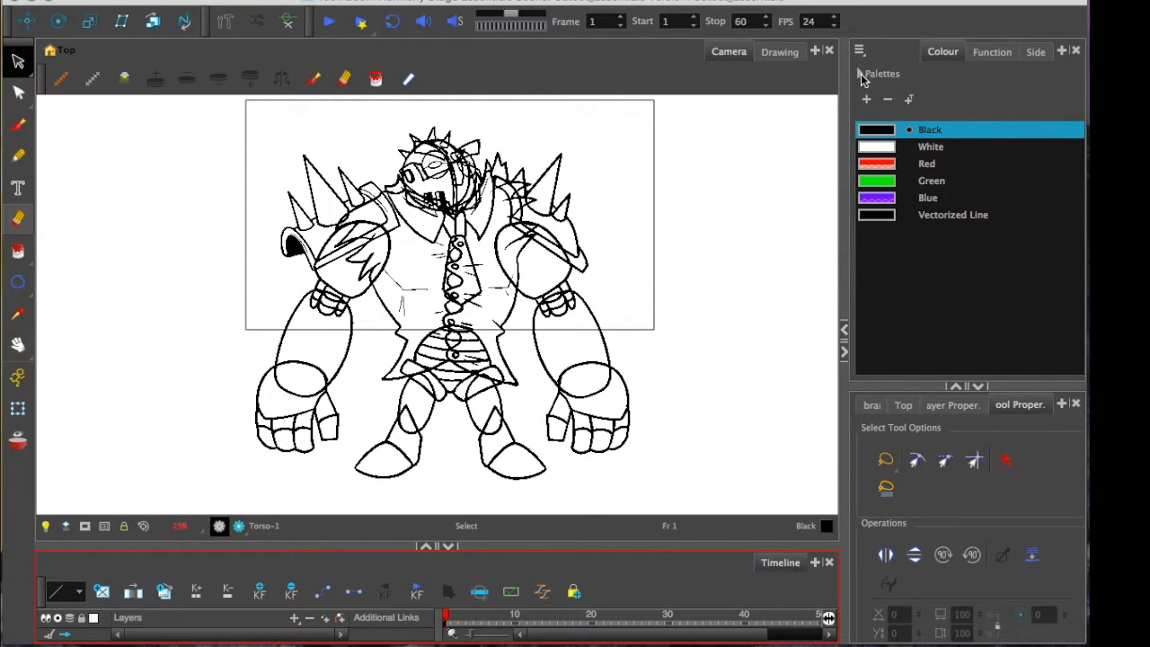
{"action": "left_click", "coordinate": [860, 74]}
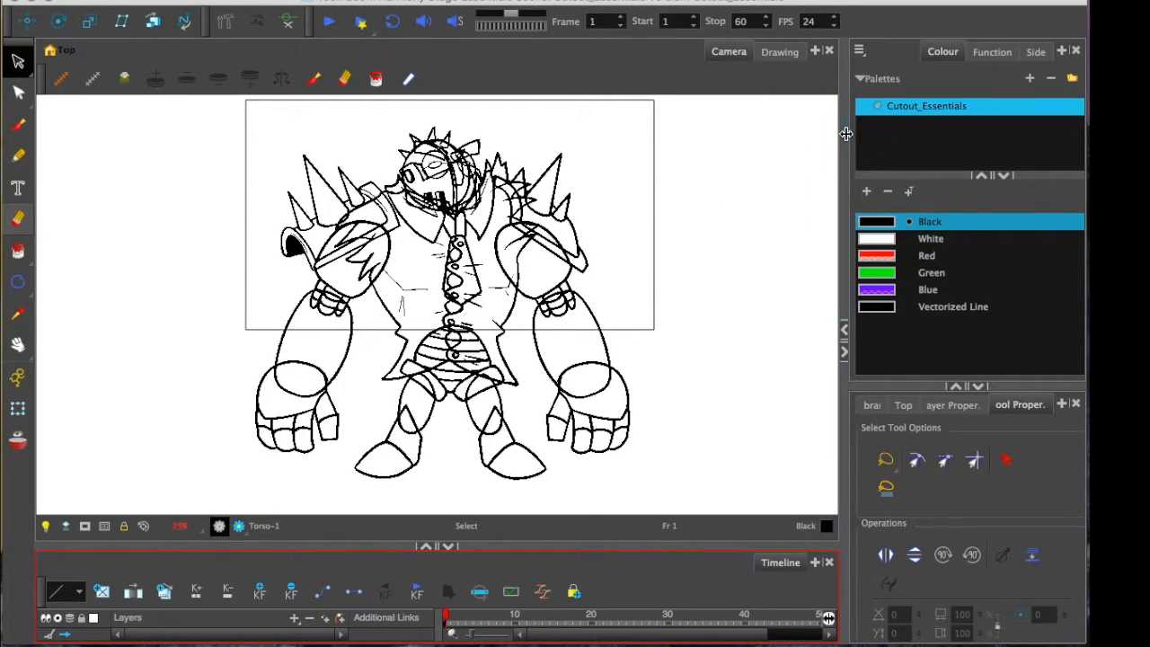
{"action": "left_click_drag", "start_coordinate": [844, 133], "coordinate": [746, 137]}
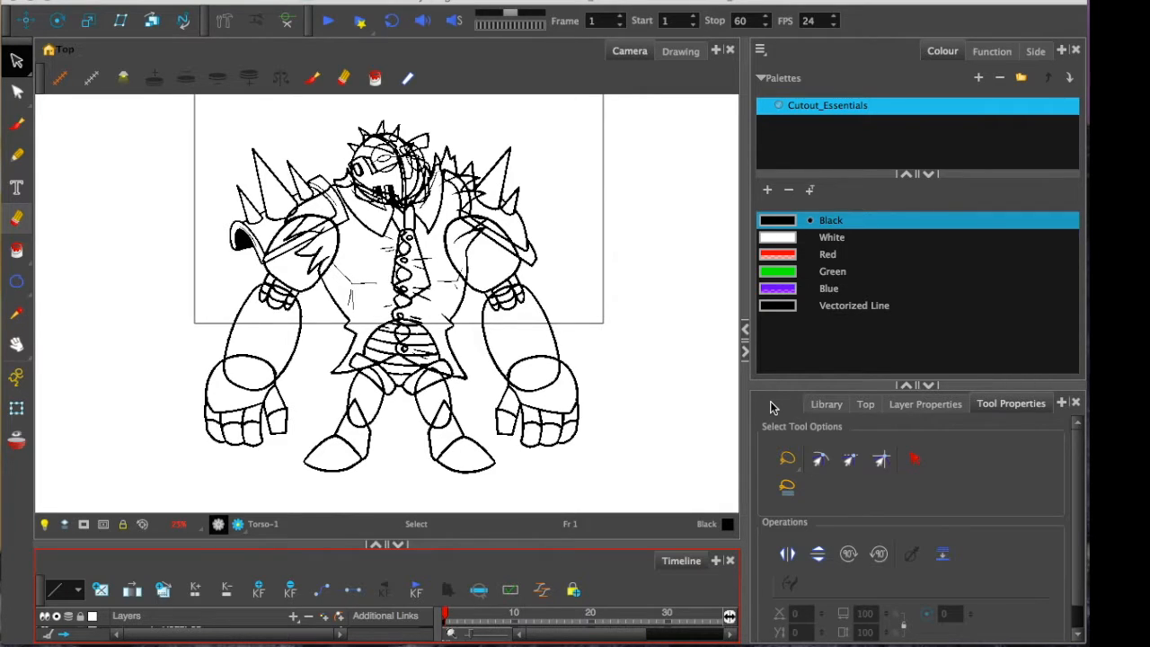
Create a new palette named Killbot_01
{"action": "left_click", "coordinate": [978, 79]}
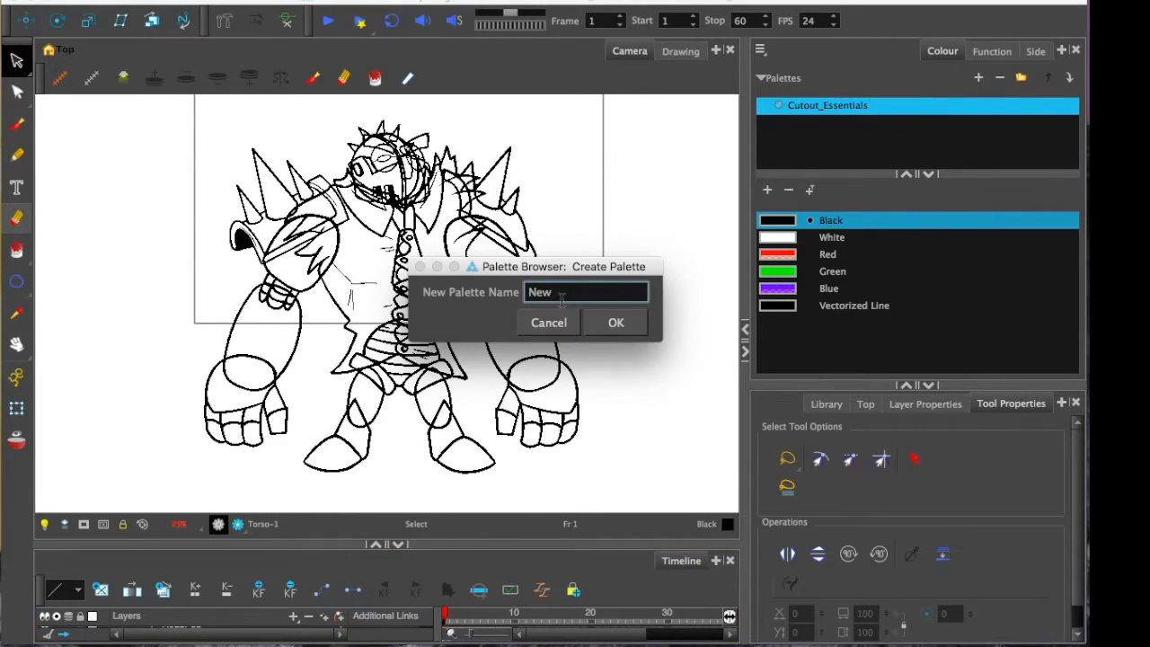
{"action": "type", "text": "Killbot_-0"}
{"action": "key", "text": "BackSpace"}
{"action": "key", "text": "BackSpace"}
{"action": "type", "text": "-02"}
{"action": "key", "text": "BackSpace"}
{"action": "key", "text": "BackSpace"}
{"action": "key", "text": "BackSpace"}
{"action": "type", "text": "01"}
{"action": "left_click", "coordinate": [613, 316]}
{"action": "left_click", "coordinate": [841, 262]}
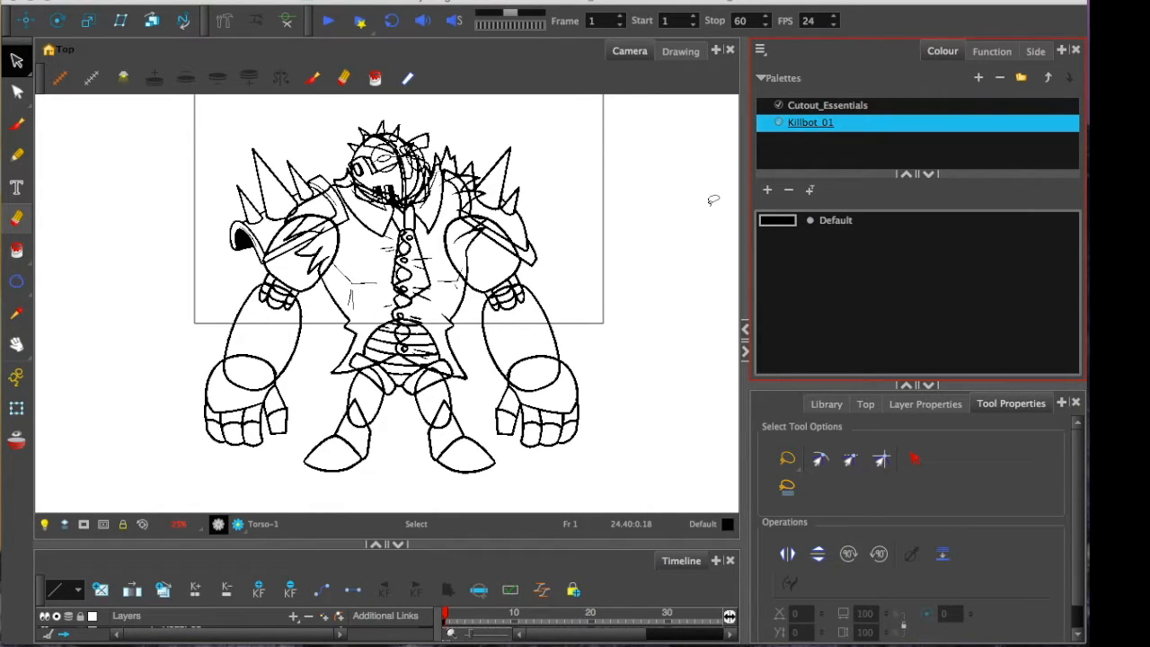
Add seven new colour swatches to the Killbot_01 palette
{"action": "left_click", "coordinate": [767, 189]}
{"action": "left_click", "coordinate": [767, 189]}
{"action": "left_click", "coordinate": [767, 189]}
{"action": "left_click", "coordinate": [767, 189]}
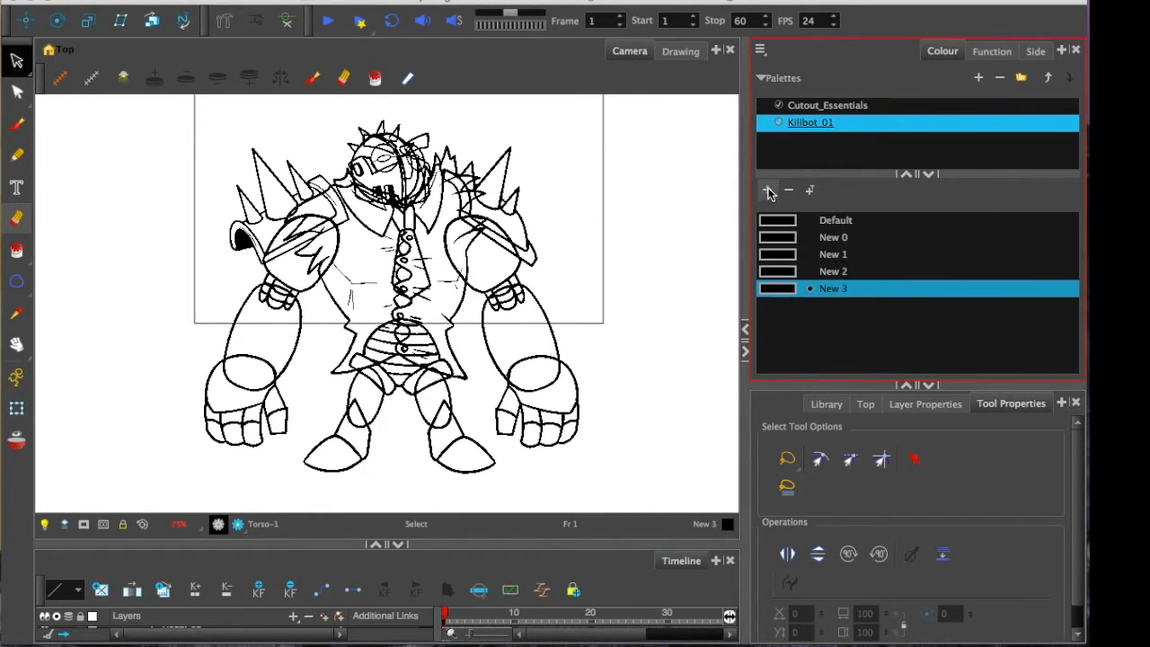
{"action": "left_click", "coordinate": [767, 190]}
{"action": "left_click", "coordinate": [767, 190]}
{"action": "left_click", "coordinate": [767, 190]}
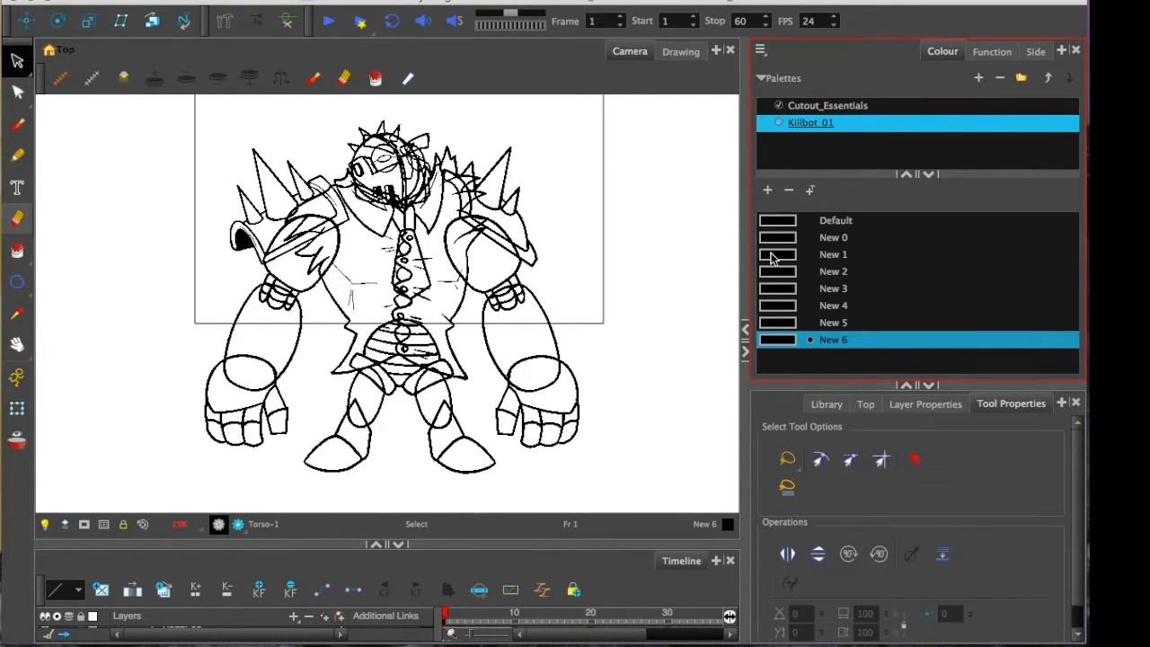
Set the New 0 swatch to a light blue with RGB 106, 179, 243
{"action": "double_click", "coordinate": [777, 237]}
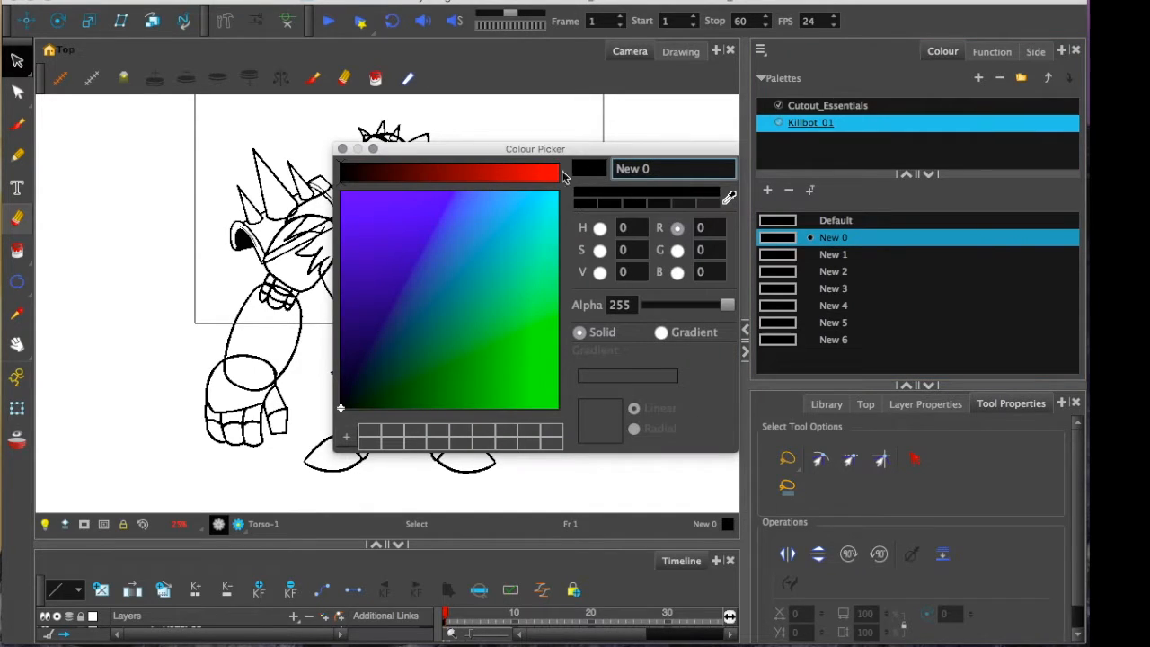
{"action": "left_click_drag", "start_coordinate": [536, 154], "coordinate": [314, 163]}
{"action": "left_click", "coordinate": [183, 376]}
{"action": "left_click_drag", "start_coordinate": [184, 374], "coordinate": [225, 243]}
{"action": "left_click_drag", "start_coordinate": [169, 184], "coordinate": [283, 184]}
{"action": "mouse_move", "coordinate": [235, 246]}
{"action": "left_mouse_down"}
{"action": "mouse_move", "coordinate": [264, 266]}
{"action": "mouse_move", "coordinate": [295, 329]}
{"action": "left_mouse_up"}
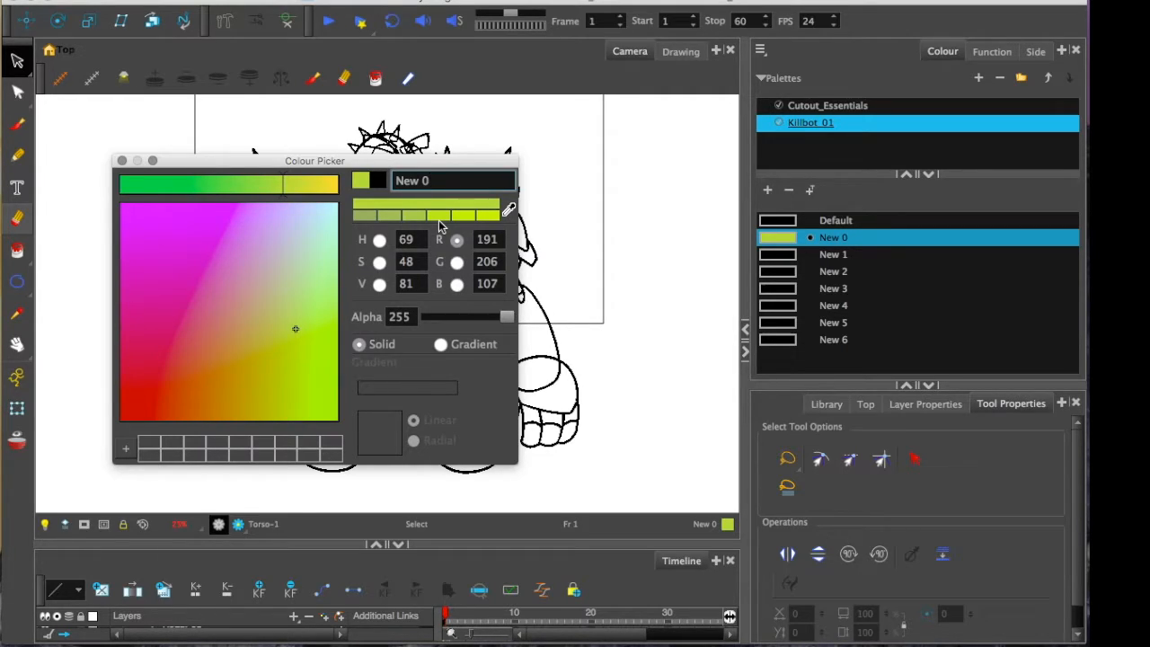
{"action": "left_click_drag", "start_coordinate": [203, 165], "coordinate": [544, 221]}
{"action": "left_click", "coordinate": [619, 270]}
{"action": "left_click", "coordinate": [600, 247]}
{"action": "mouse_move", "coordinate": [600, 247]}
{"action": "left_mouse_down"}
{"action": "mouse_move", "coordinate": [526, 247]}
{"action": "mouse_move", "coordinate": [554, 253]}
{"action": "left_mouse_up"}
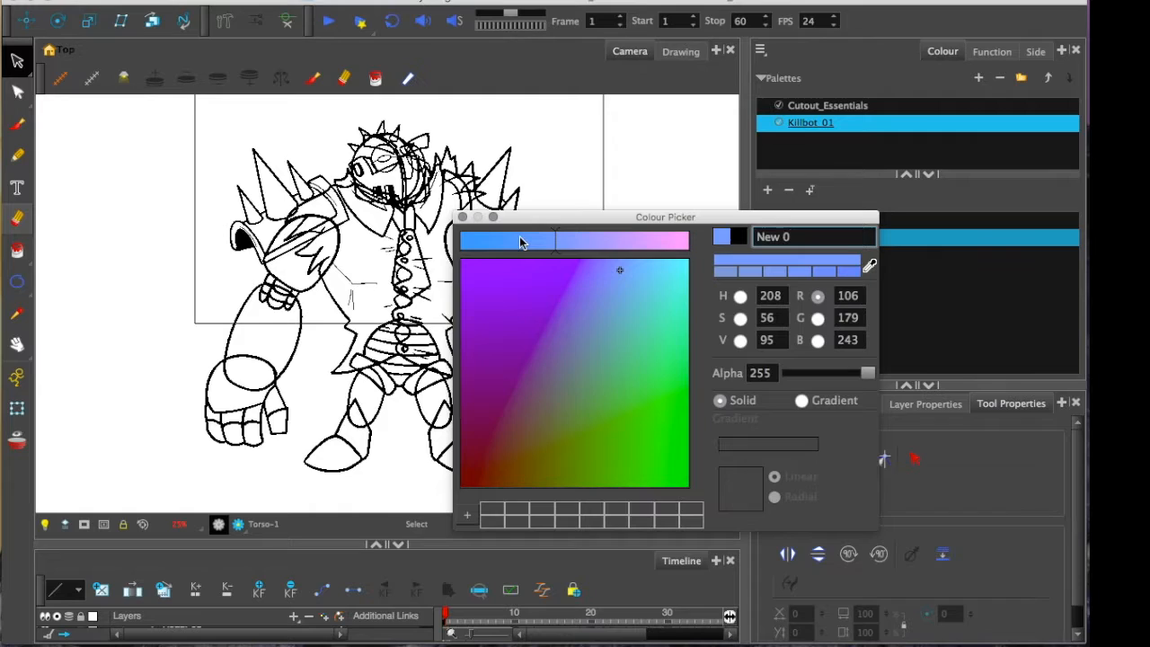
{"action": "left_click_drag", "start_coordinate": [531, 218], "coordinate": [464, 193]}
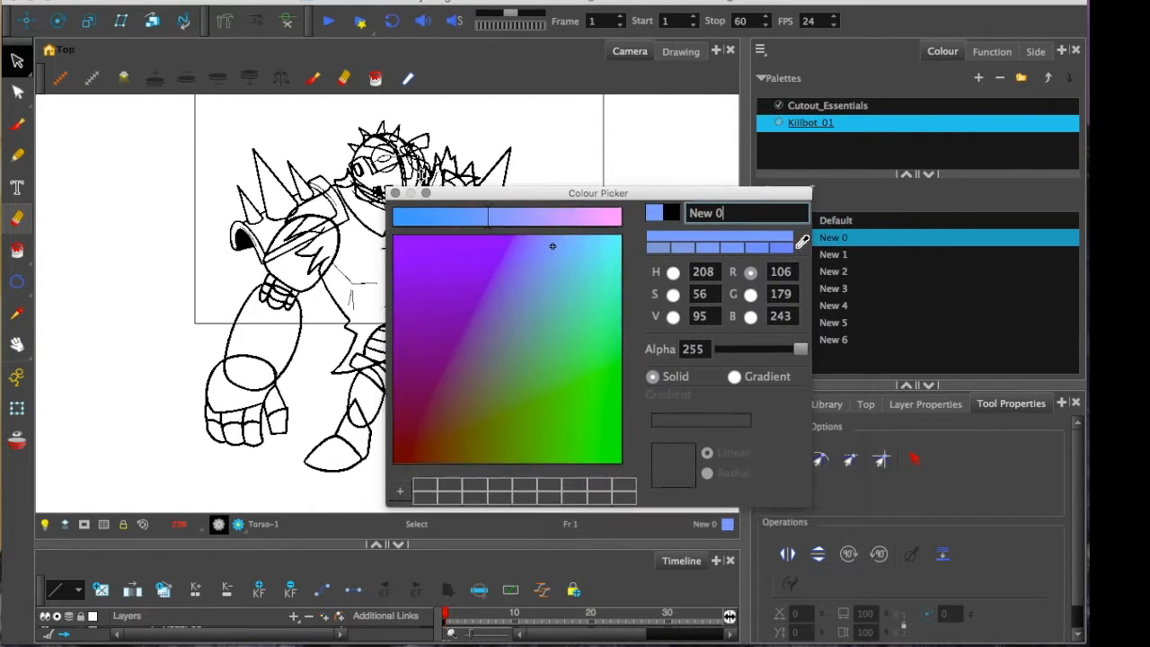
{"action": "left_click", "coordinate": [395, 192]}
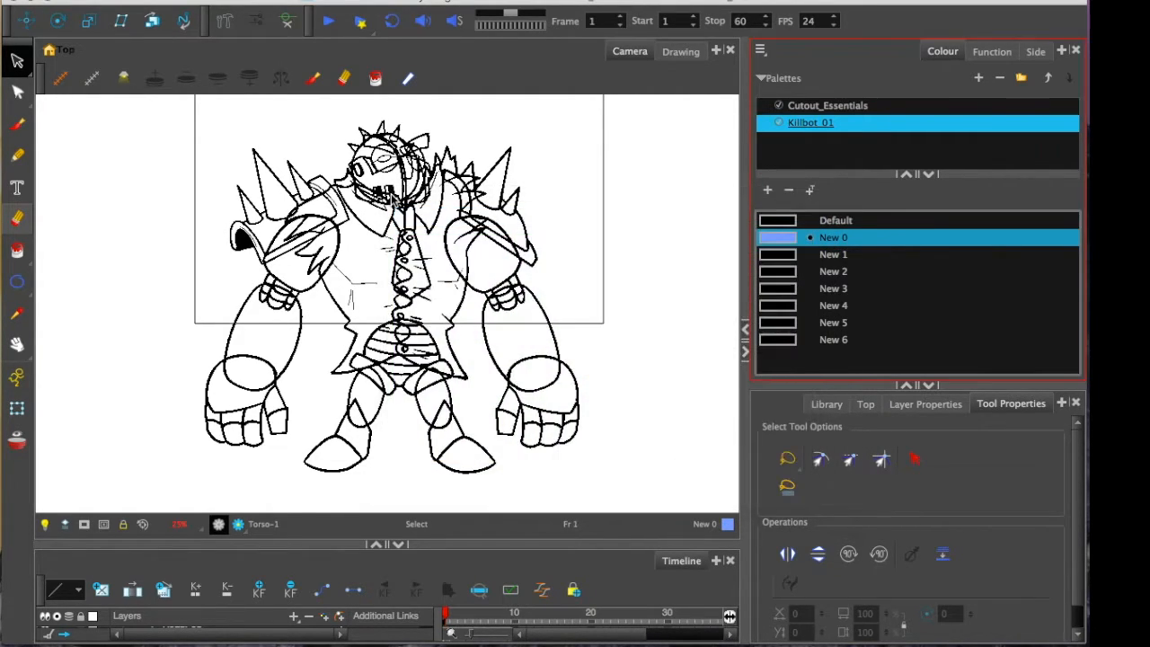
Set the New 1 swatch to a medium warm grey, picking the shade by hue
{"action": "double_click", "coordinate": [777, 254]}
{"action": "left_click_drag", "start_coordinate": [400, 159], "coordinate": [475, 262]}
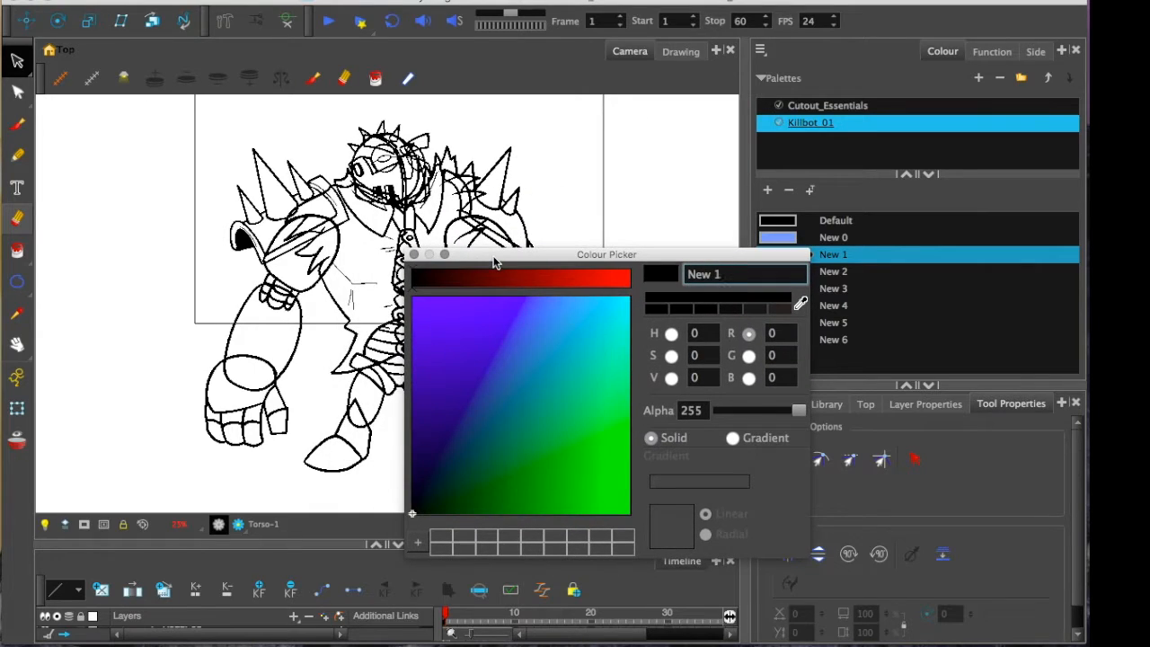
{"action": "left_click_drag", "start_coordinate": [496, 284], "coordinate": [585, 328]}
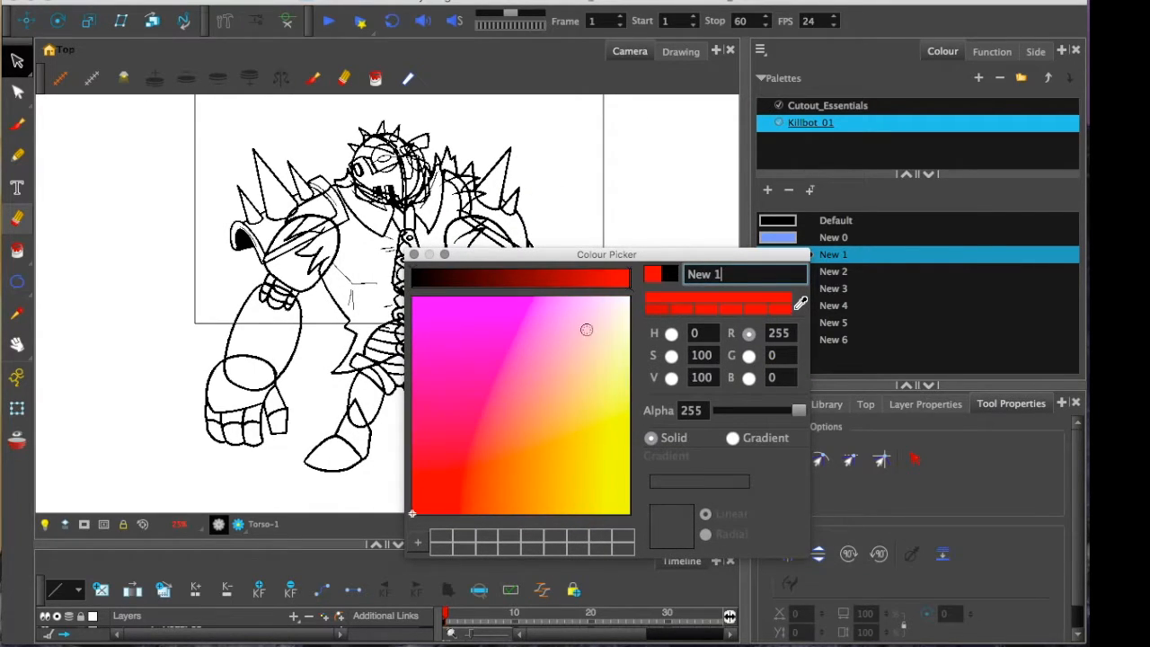
{"action": "left_click", "coordinate": [560, 297]}
{"action": "left_click_drag", "start_coordinate": [599, 280], "coordinate": [594, 280]}
{"action": "left_click", "coordinate": [671, 333]}
{"action": "left_click", "coordinate": [434, 296]}
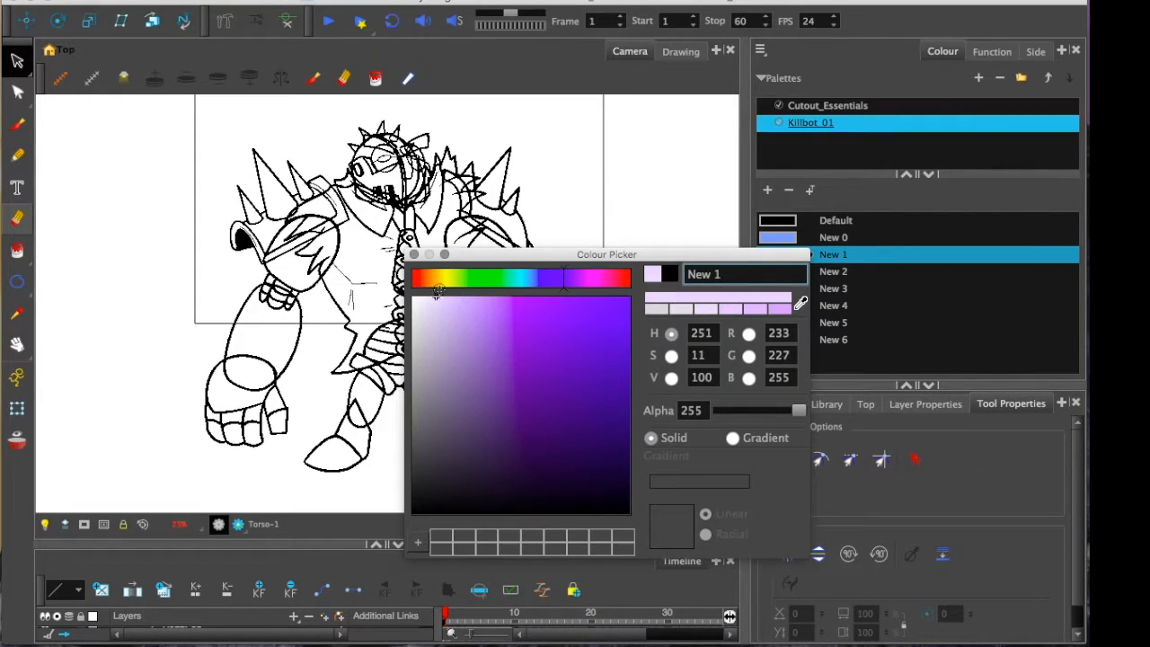
{"action": "left_click", "coordinate": [440, 278]}
{"action": "mouse_move", "coordinate": [465, 308]}
{"action": "left_mouse_down"}
{"action": "mouse_move", "coordinate": [481, 302]}
{"action": "mouse_move", "coordinate": [427, 281]}
{"action": "mouse_move", "coordinate": [469, 362]}
{"action": "mouse_move", "coordinate": [450, 388]}
{"action": "left_mouse_up"}
{"action": "left_click", "coordinate": [413, 254]}
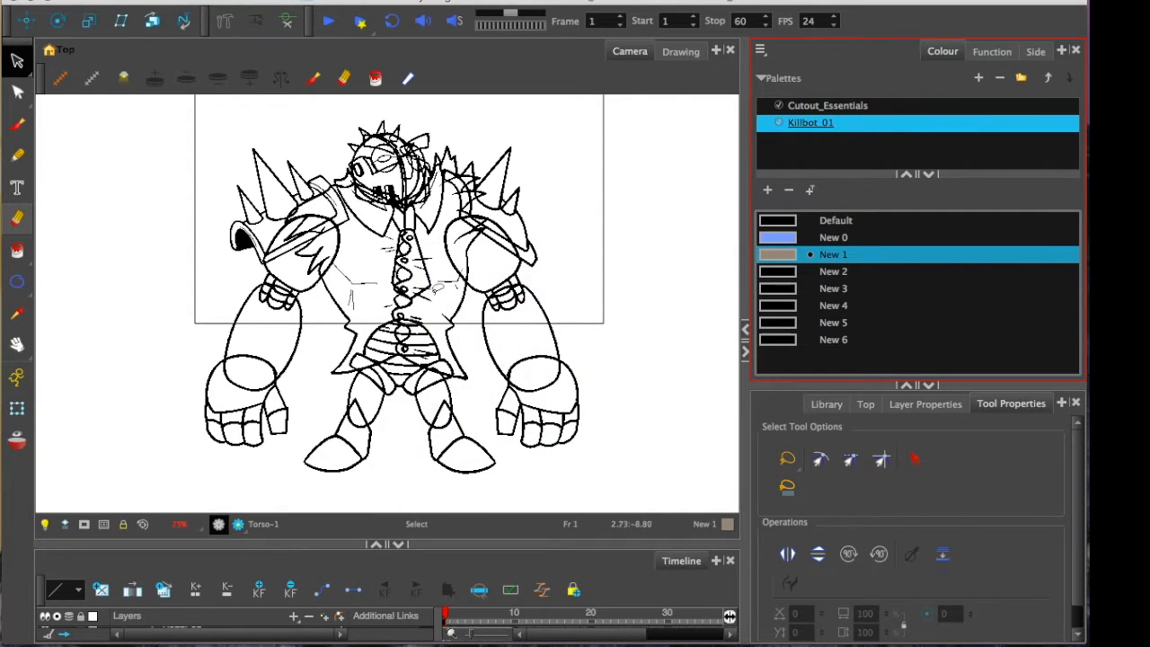
Set the New 2 swatch to a light red with RGB 253, 86, 86
{"action": "double_click", "coordinate": [778, 271]}
{"action": "left_click_drag", "start_coordinate": [359, 175], "coordinate": [341, 183]}
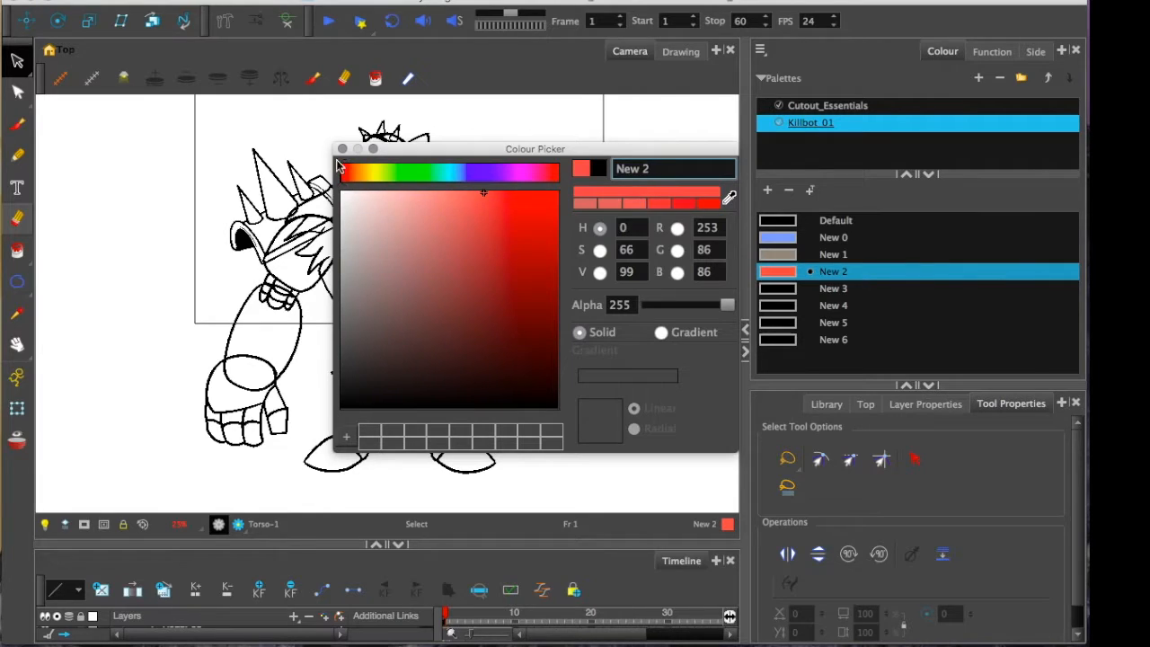
{"action": "left_click", "coordinate": [342, 148]}
Set the New 3 swatch to a dark warm grey
{"action": "double_click", "coordinate": [778, 288]}
{"action": "left_click", "coordinate": [341, 368]}
{"action": "left_click", "coordinate": [364, 180]}
{"action": "left_click", "coordinate": [372, 341]}
{"action": "left_click", "coordinate": [365, 348]}
{"action": "left_click", "coordinate": [342, 149]}
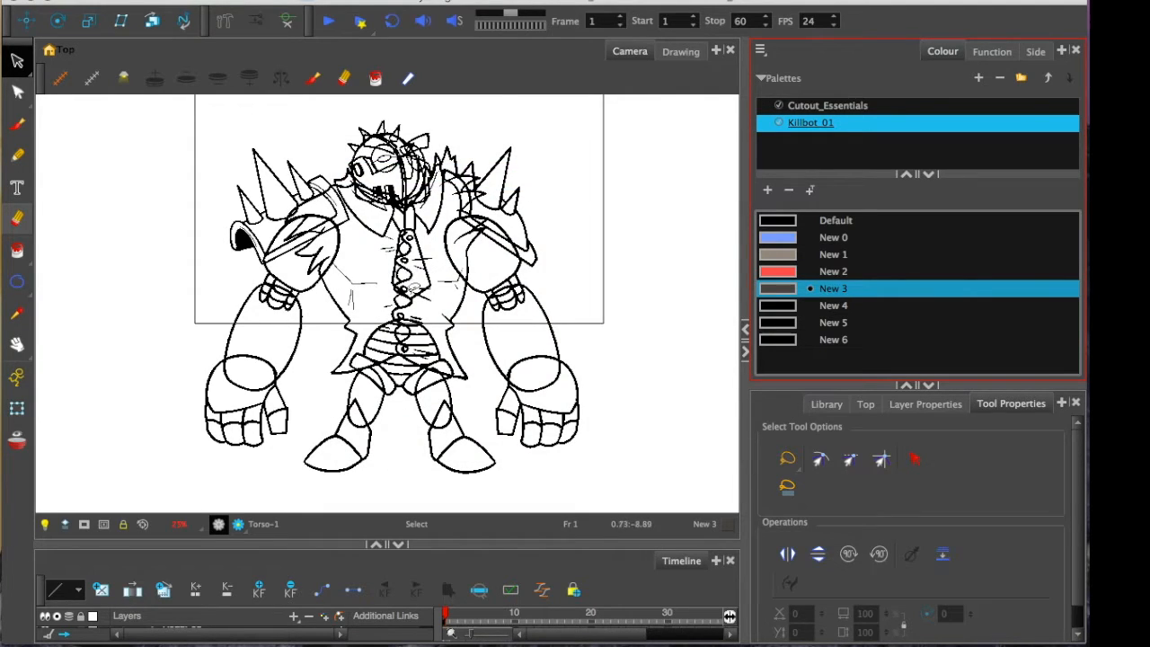
Set the New 4 swatch to a bright yellow with RGB 255, 246, 0
{"action": "left_click", "coordinate": [775, 307]}
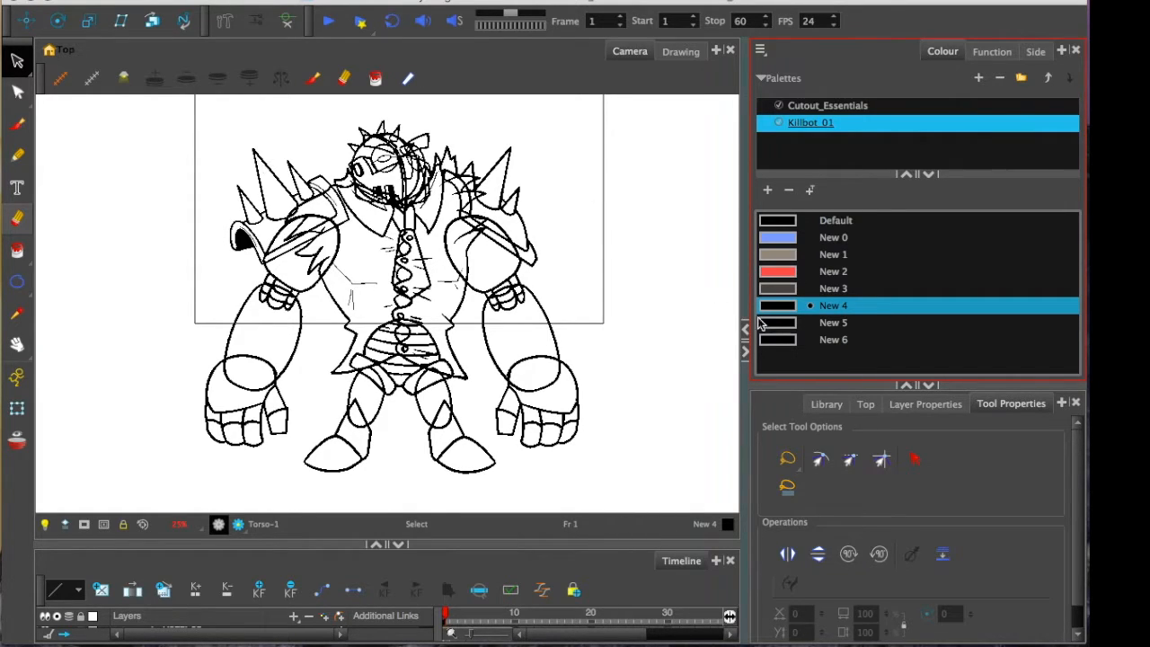
{"action": "double_click", "coordinate": [773, 309]}
{"action": "left_click_drag", "start_coordinate": [400, 151], "coordinate": [343, 177]}
{"action": "left_click", "coordinate": [319, 201]}
{"action": "left_click", "coordinate": [463, 233]}
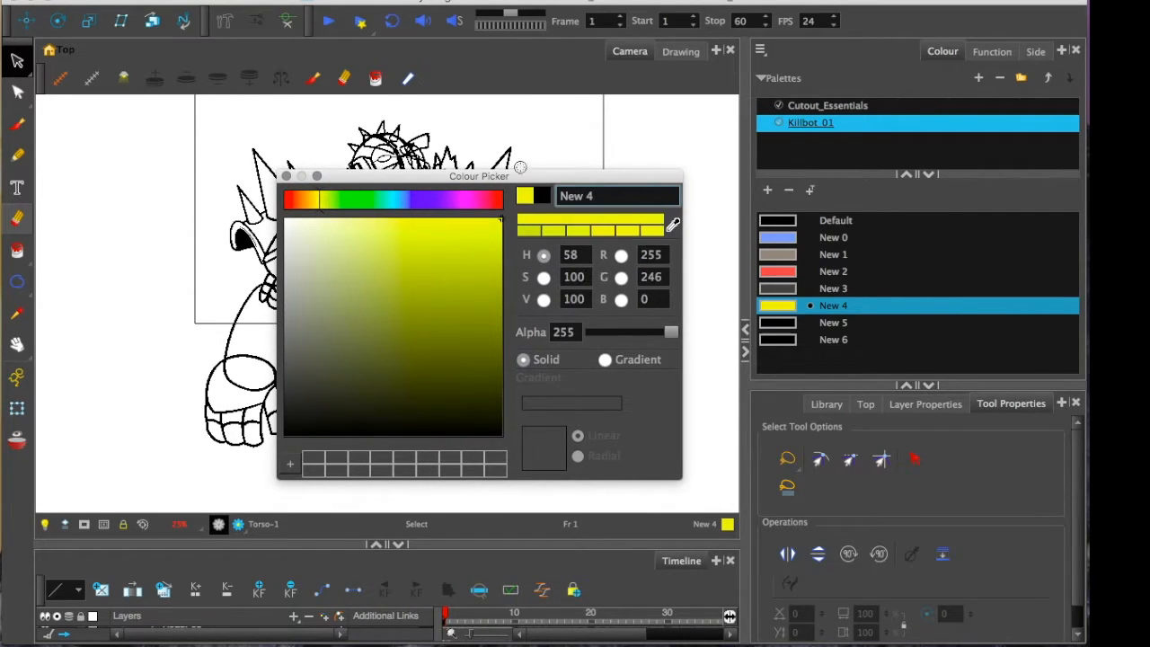
{"action": "left_click", "coordinate": [286, 176]}
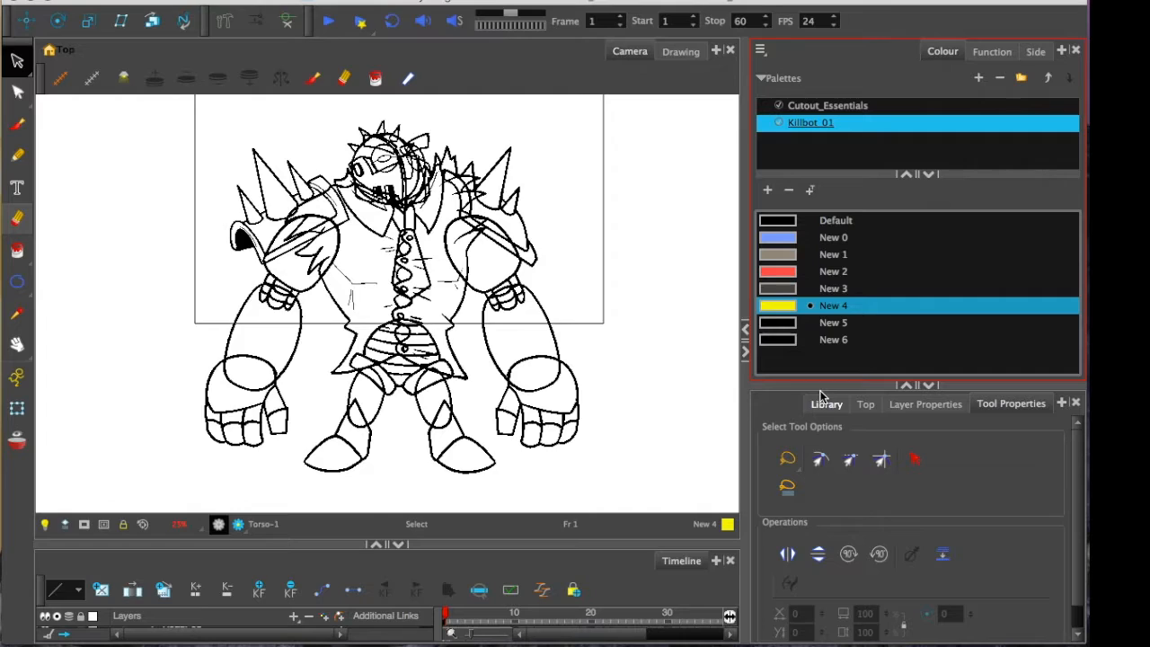
Rename the blue, warm grey, red, dark grey and yellow swatches as Shrt, MainMetal, TieEyes, Joints and Trimmings
{"action": "left_click", "coordinate": [834, 237]}
{"action": "left_click", "coordinate": [836, 237]}
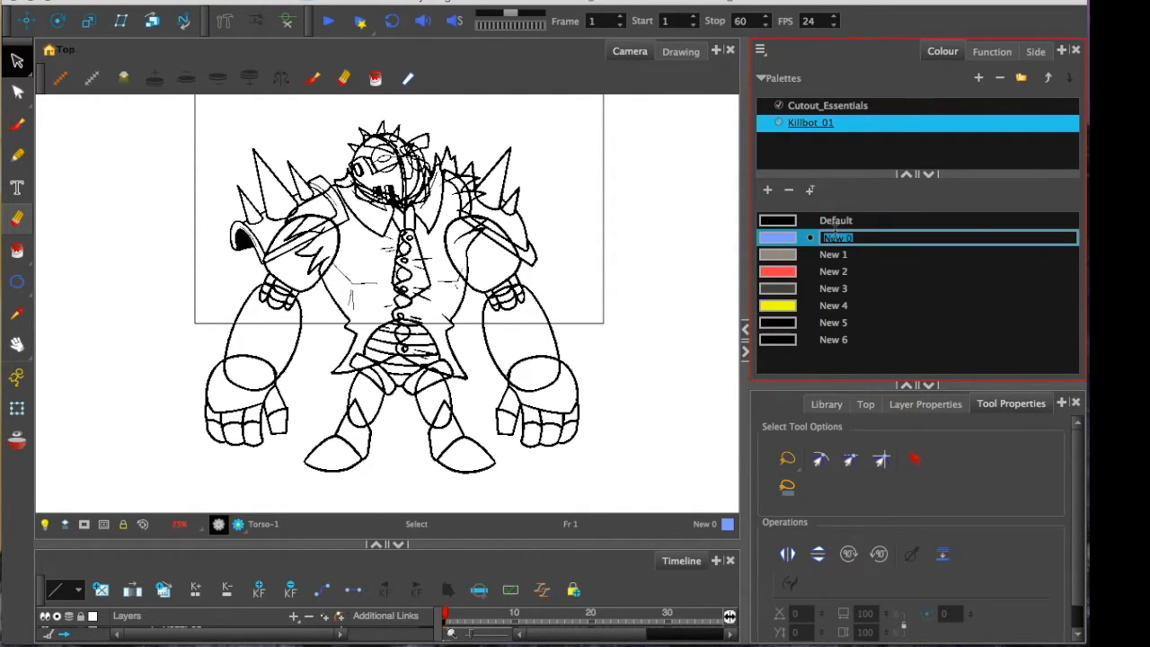
{"action": "type", "text": "Shirt"}
{"action": "key", "text": "Tab"}
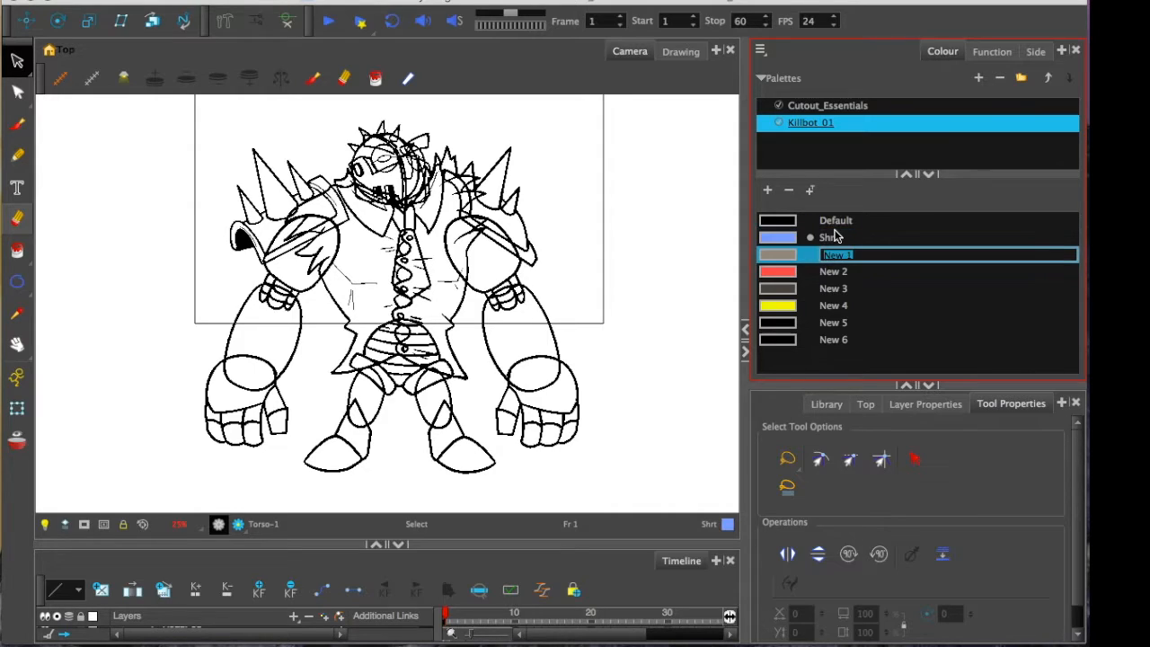
{"action": "type", "text": "MainMetal"}
{"action": "key", "text": "Tab"}
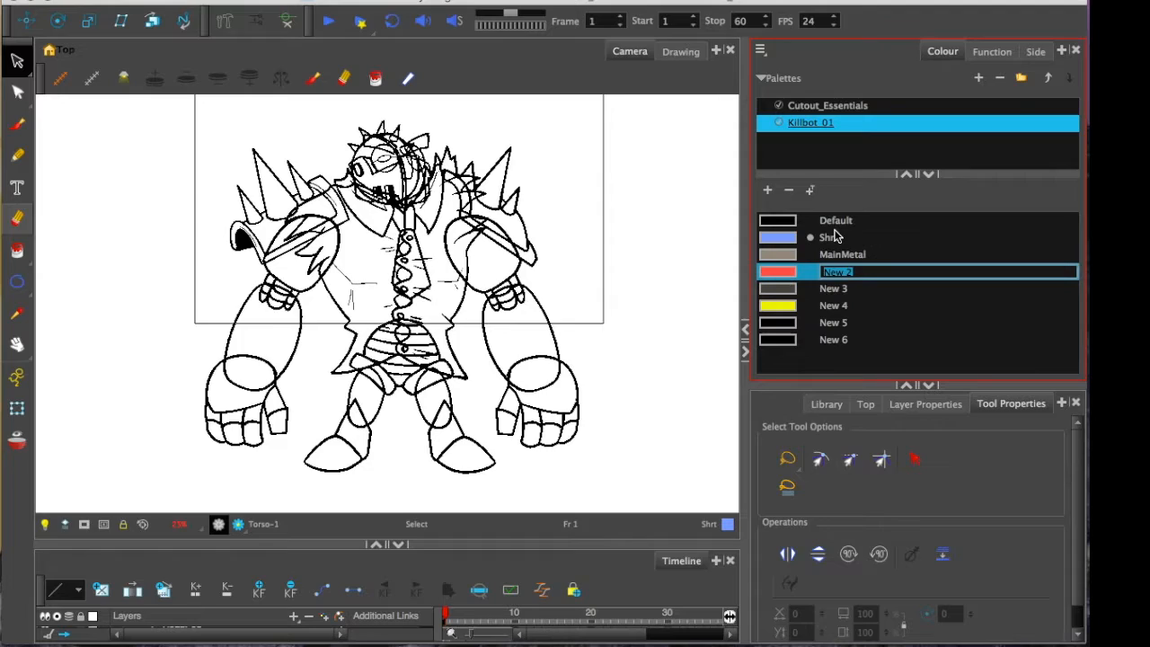
{"action": "type", "text": "TieEyes"}
{"action": "key", "text": "Tab"}
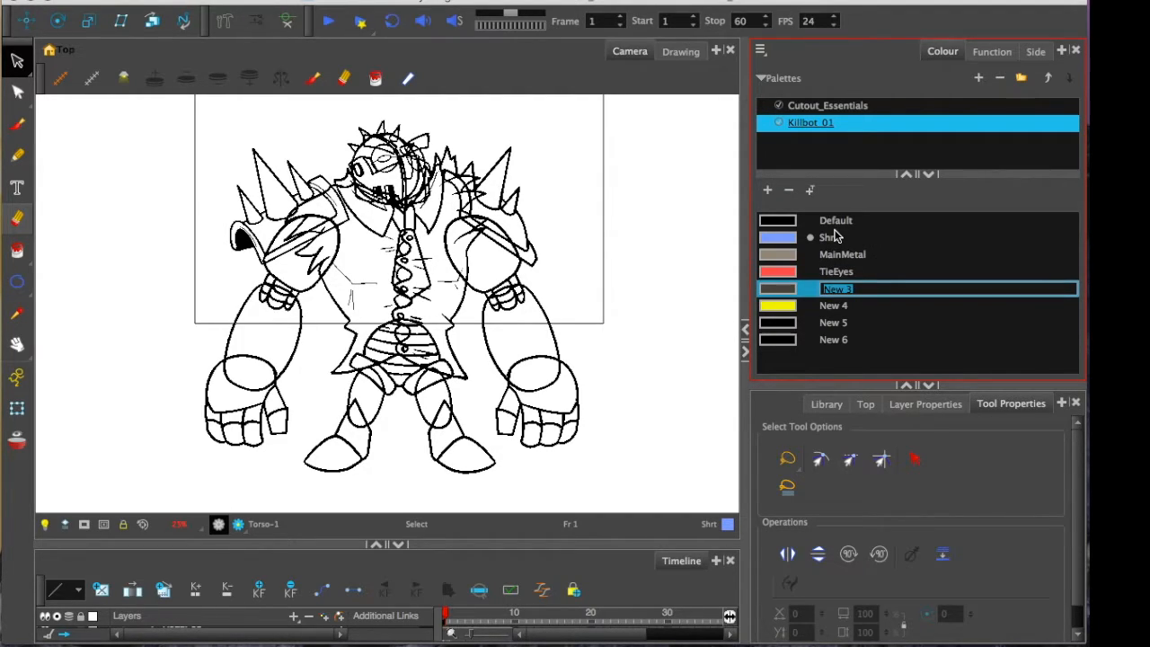
{"action": "type", "text": "Joints"}
{"action": "key", "text": "Tab"}
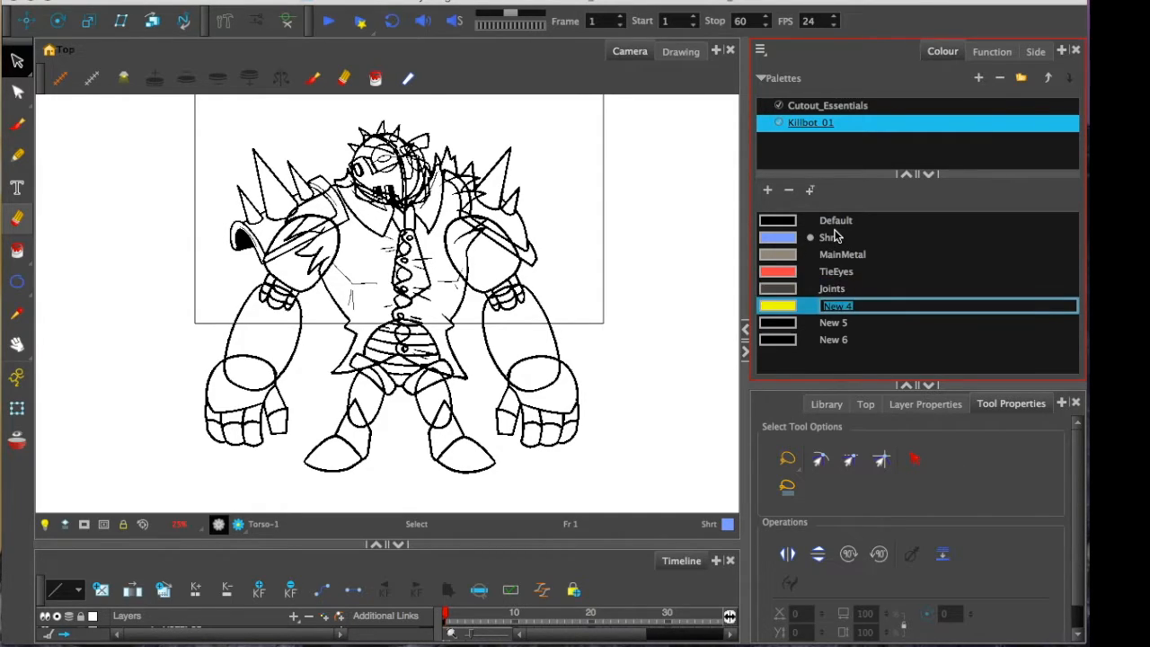
{"action": "type", "text": "Trimmings"}
{"action": "key", "text": "Tab"}
Try to fill the character's torso with the Shrt colour using the Paint tool
{"action": "left_click", "coordinate": [788, 241]}
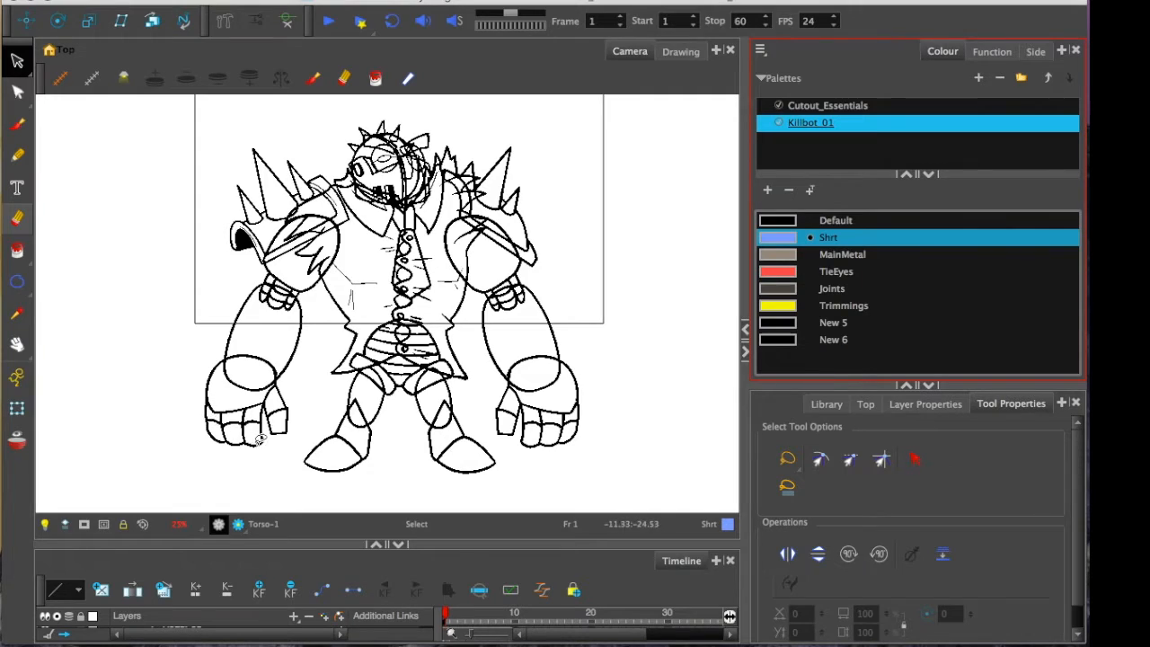
{"action": "left_click", "coordinate": [16, 249]}
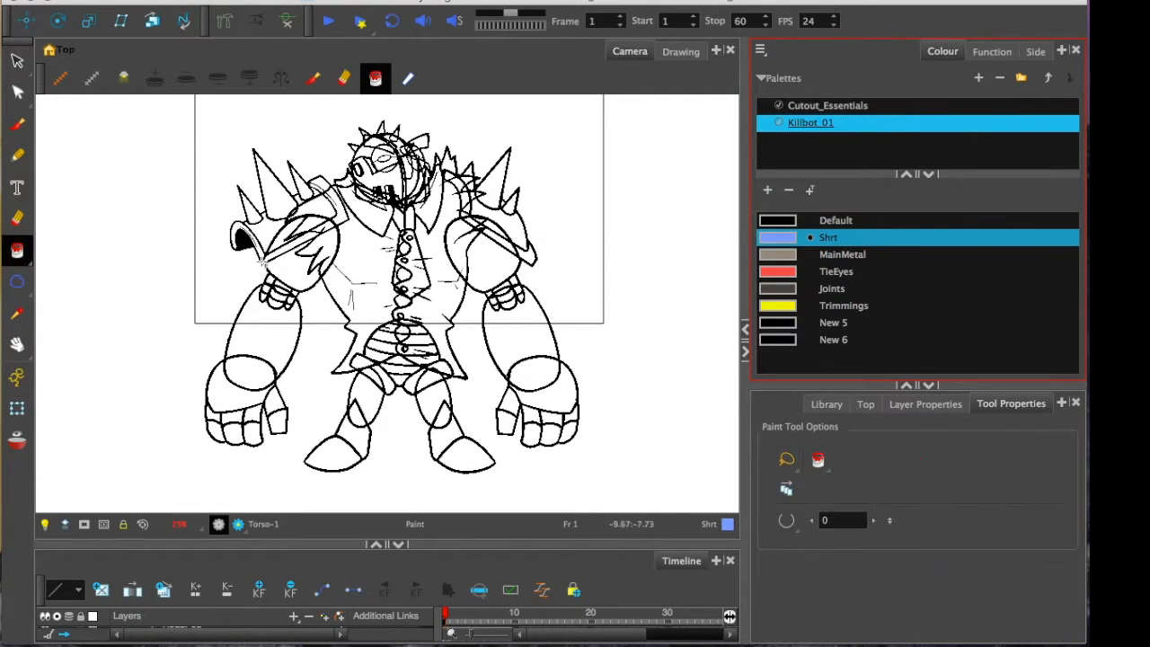
{"action": "mouse_move", "coordinate": [131, 176]}
{"action": "left_mouse_down"}
{"action": "mouse_move", "coordinate": [710, 351]}
{"action": "mouse_move", "coordinate": [141, 277]}
{"action": "left_mouse_up"}
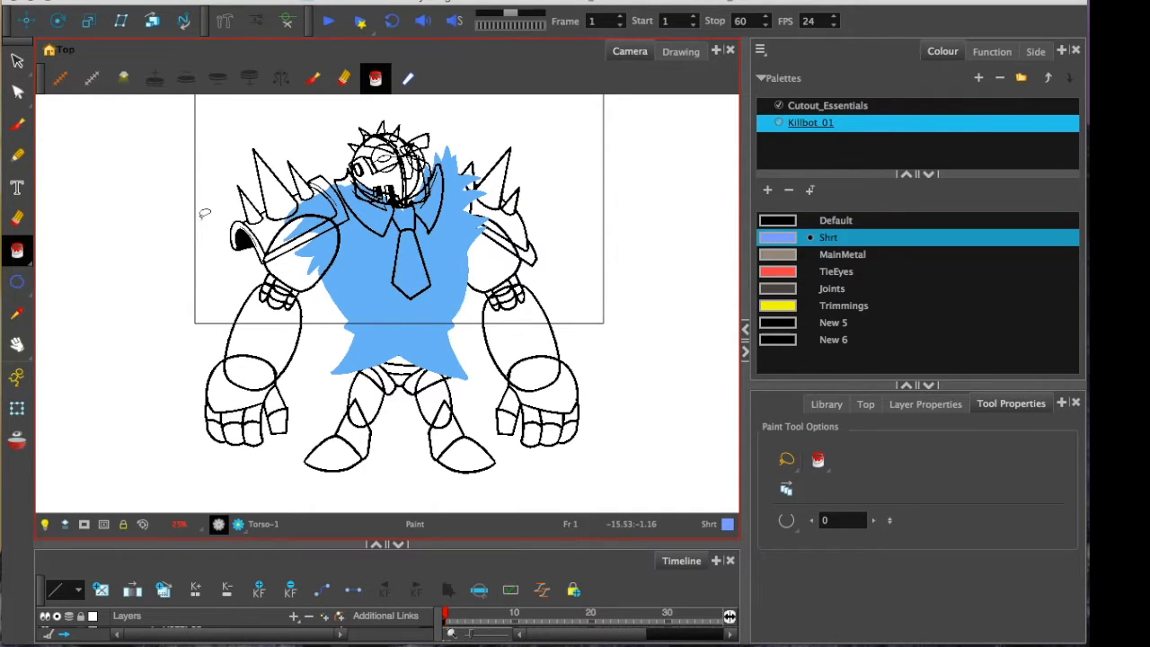
{"action": "key", "text": "ctrl+z"}
Open the Mohawk layer's drawing on its own in the Drawing view, with the timeline's layer list enlarged
{"action": "left_click", "coordinate": [676, 51]}
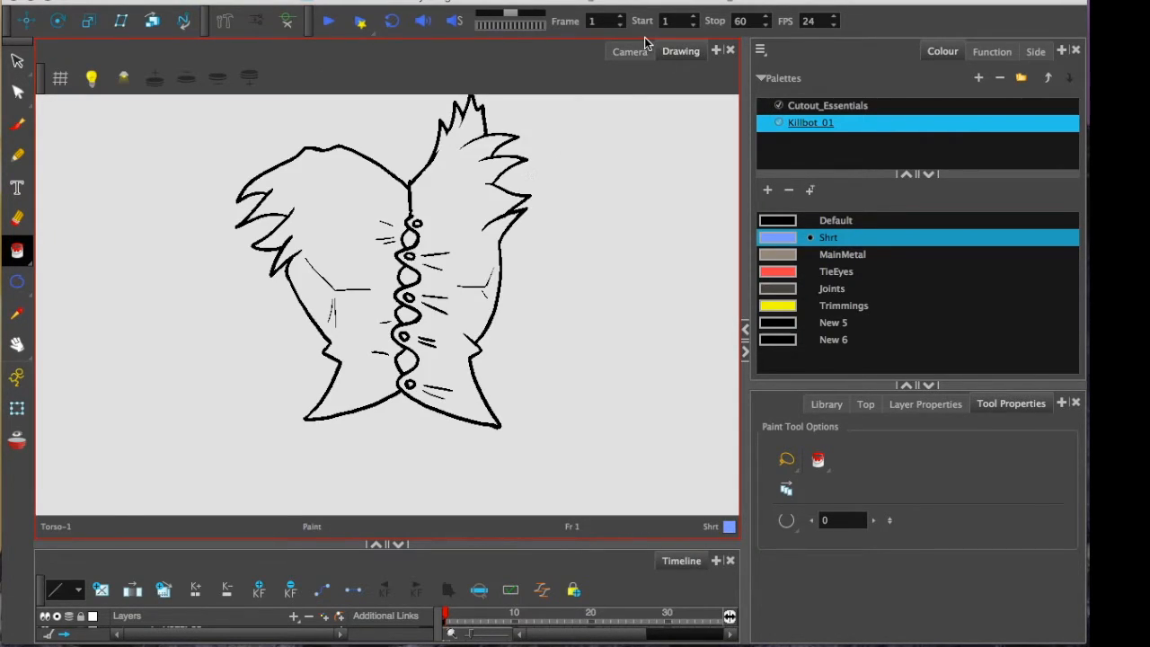
{"action": "left_click_drag", "start_coordinate": [343, 543], "coordinate": [270, 404]}
{"action": "key", "text": "1"}
{"action": "key", "text": "1"}
{"action": "key", "text": "2"}
{"action": "left_click_drag", "start_coordinate": [233, 251], "coordinate": [230, 275]}
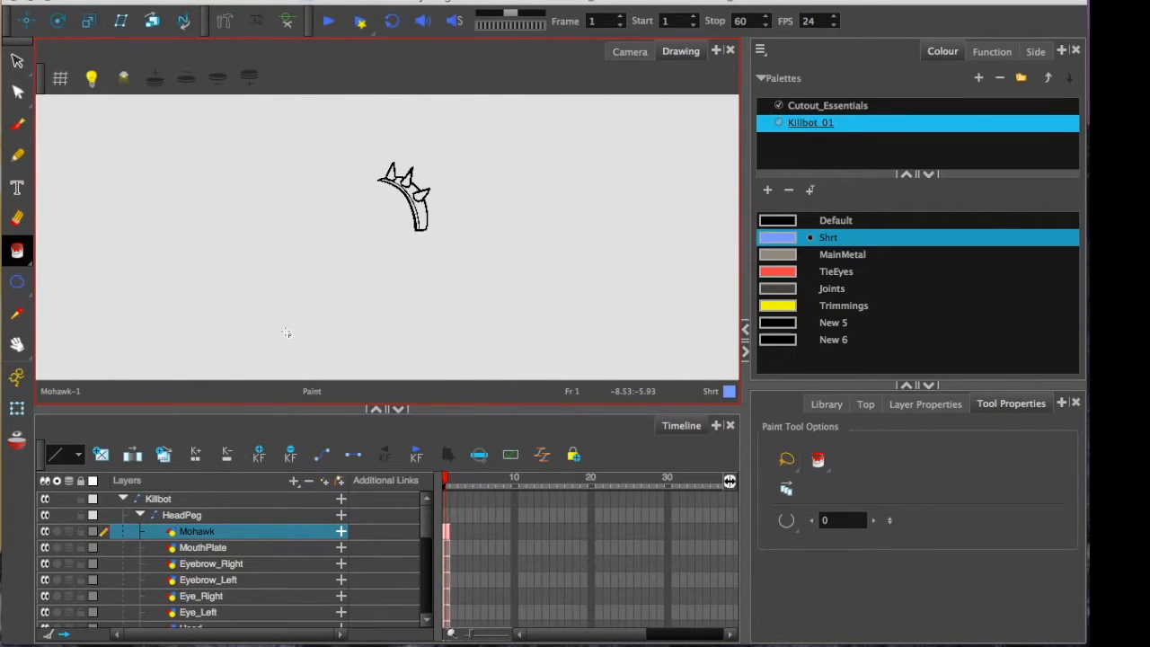
{"action": "scroll", "coordinate": [286, 332], "scroll_direction": "up", "scroll_amount": 5}
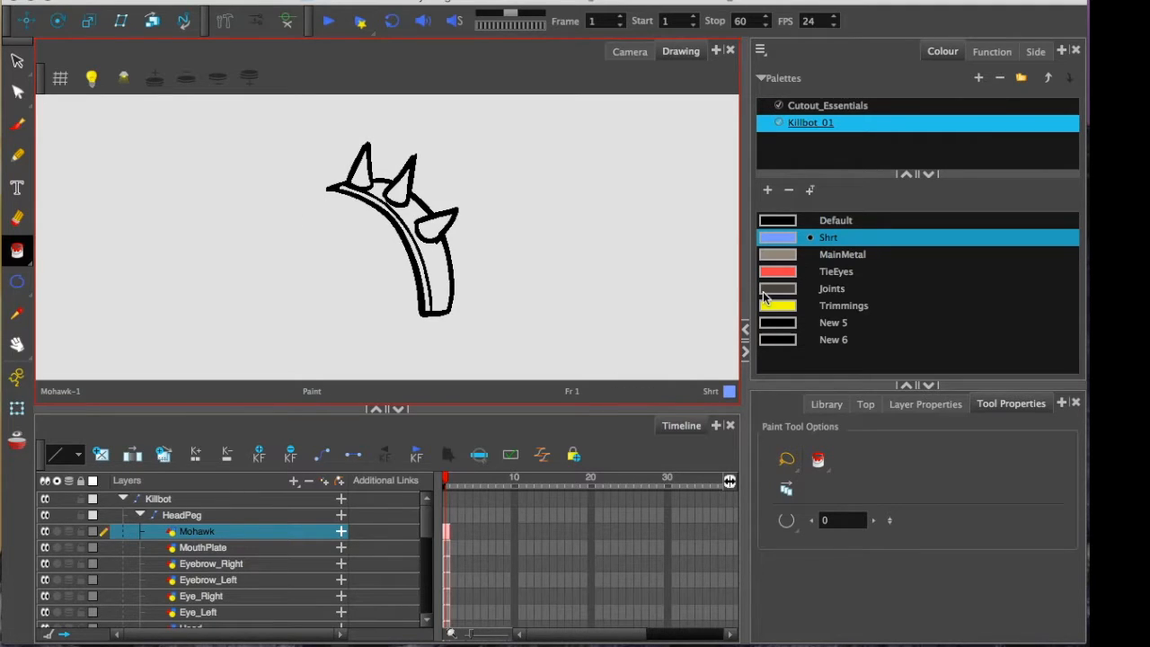
Try to fill the whole Mohawk drawing with the Joints colour using the Paint tool, and undo the fill
{"action": "left_click", "coordinate": [778, 257]}
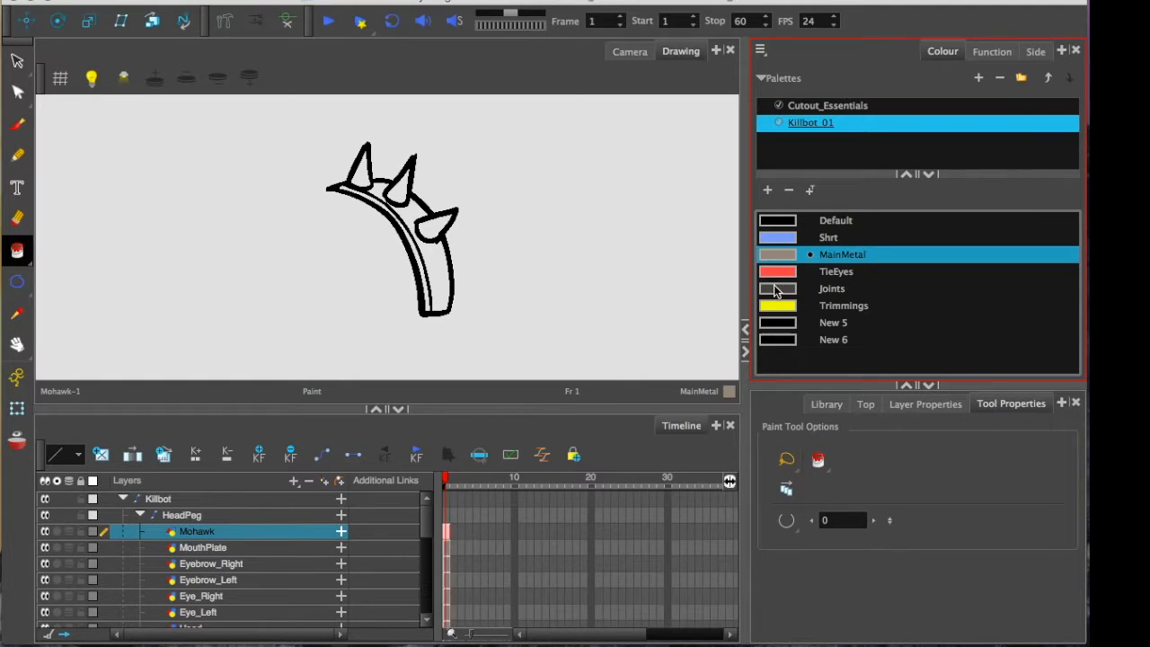
{"action": "left_click", "coordinate": [776, 289]}
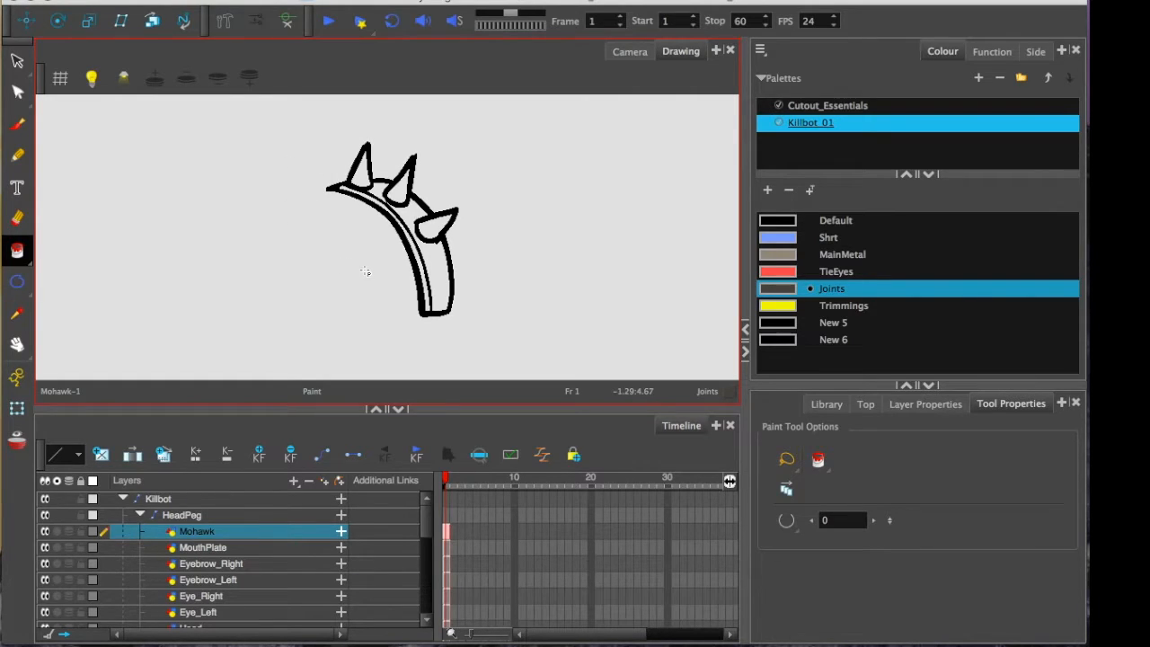
{"action": "mouse_move", "coordinate": [302, 208]}
{"action": "left_mouse_down"}
{"action": "mouse_move", "coordinate": [543, 359]}
{"action": "mouse_move", "coordinate": [396, 104]}
{"action": "left_mouse_up"}
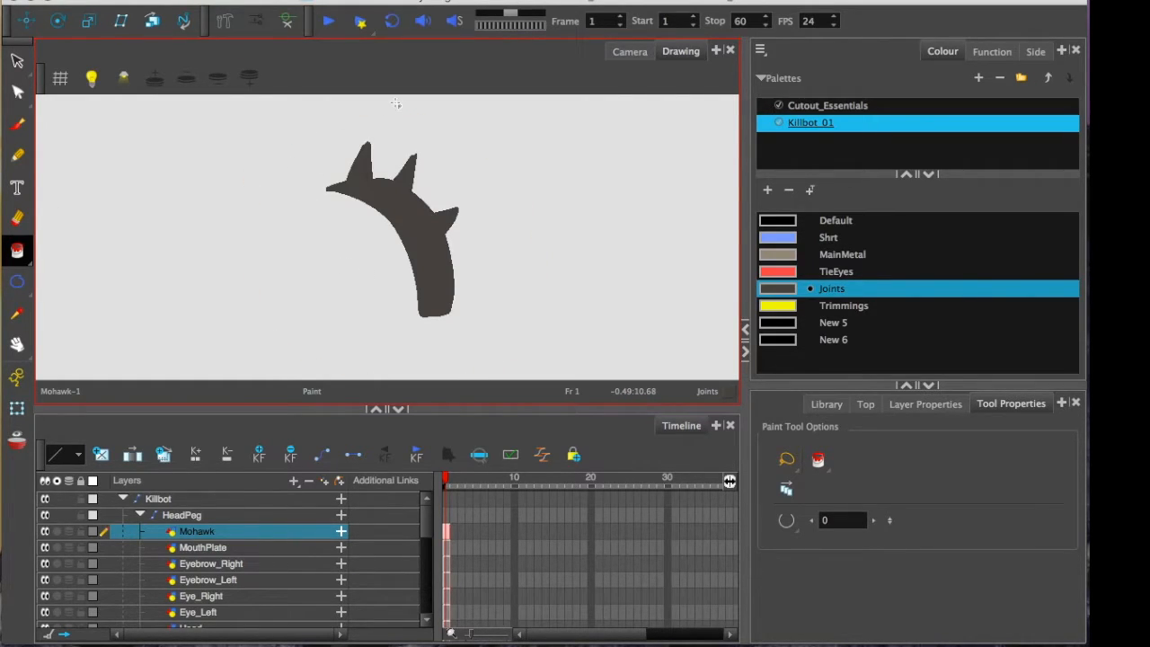
{"action": "key", "text": "ctrl+z"}
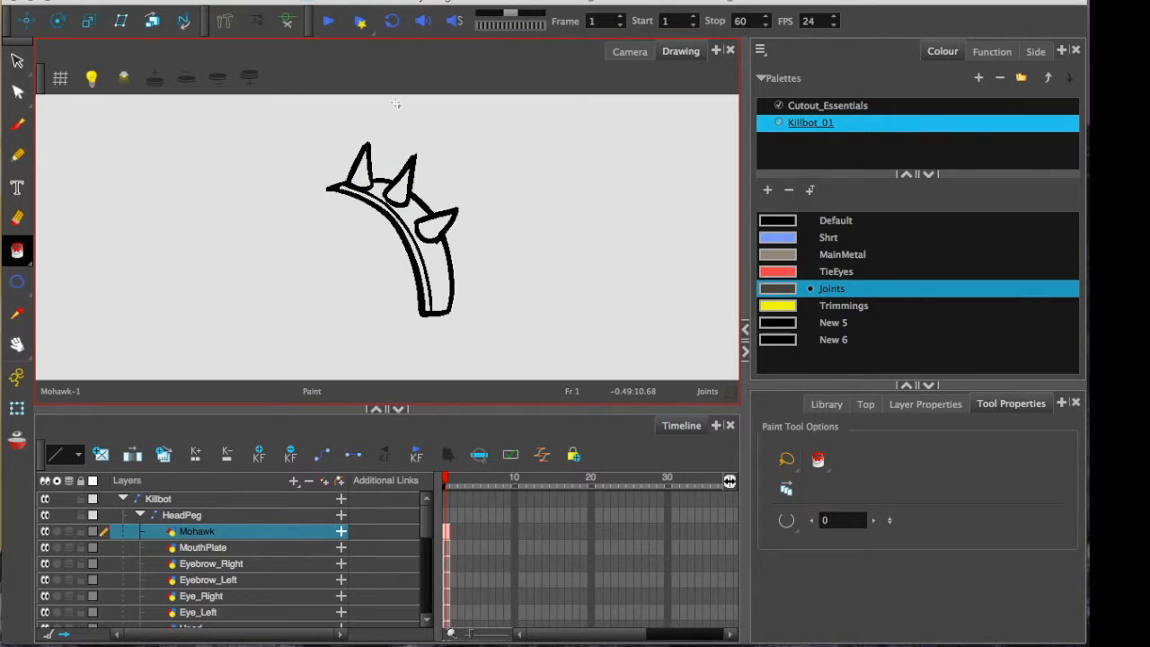
Fill all the empty areas of the Mohawk drawing with the Joints colour using the Paint Unpainted tool
{"action": "left_click", "coordinate": [27, 255]}
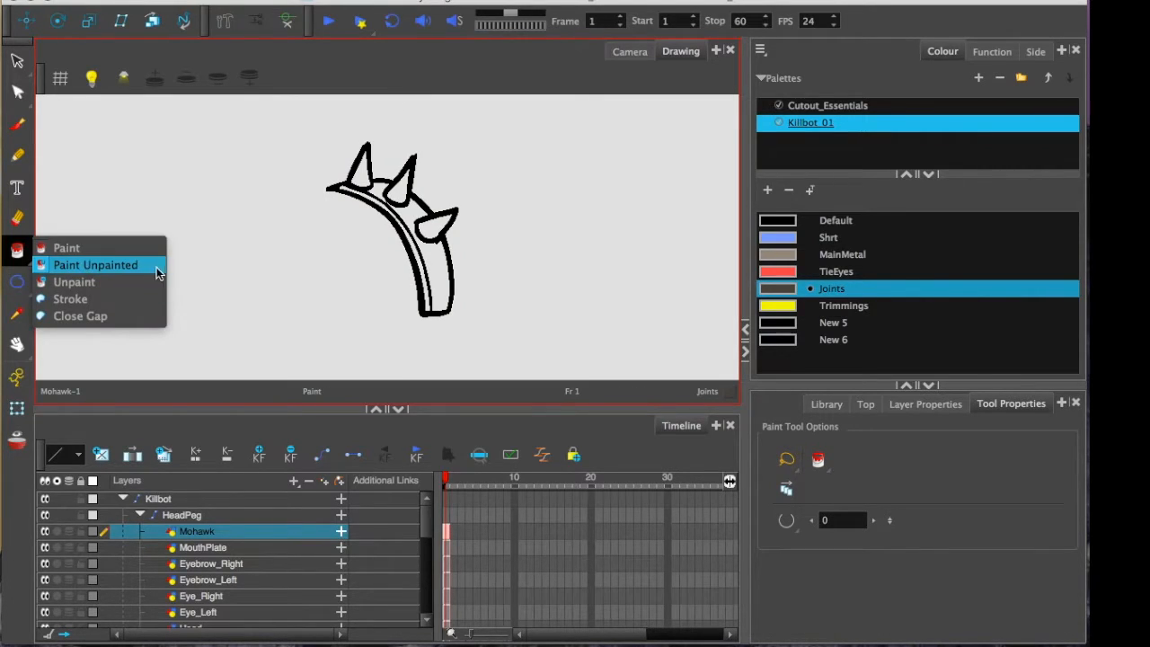
{"action": "left_click", "coordinate": [101, 268]}
{"action": "left_click_drag", "start_coordinate": [303, 247], "coordinate": [503, 379]}
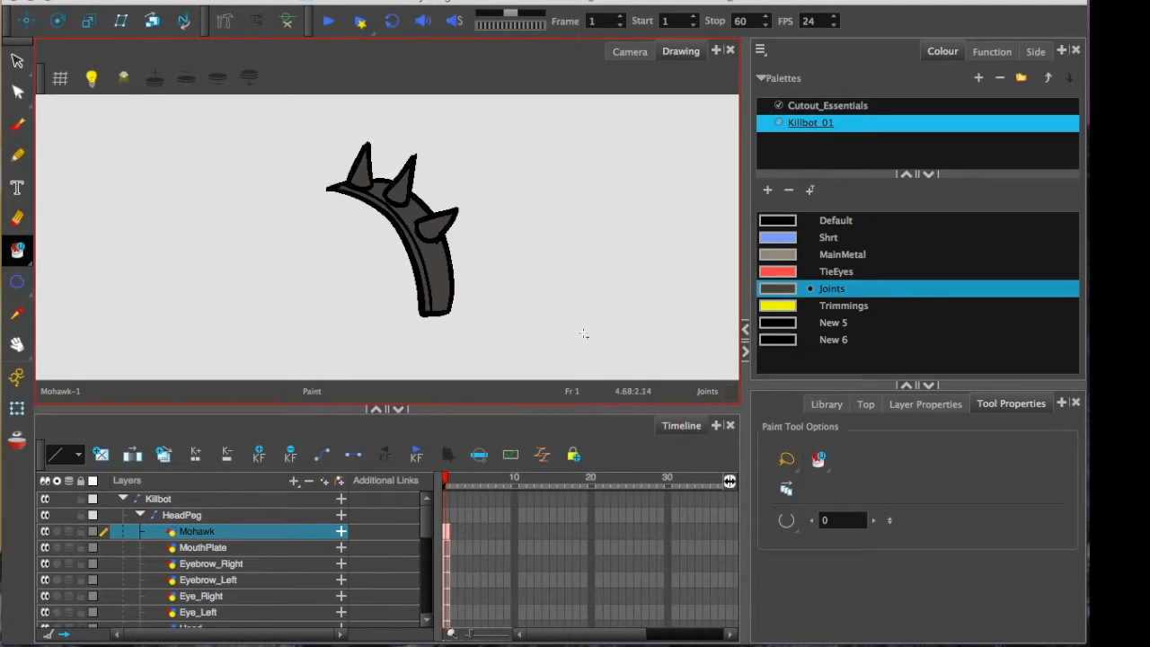
Repaint the three spikes of the Mohawk with the Trimmings colour using the regular Paint tool
{"action": "left_click", "coordinate": [775, 307]}
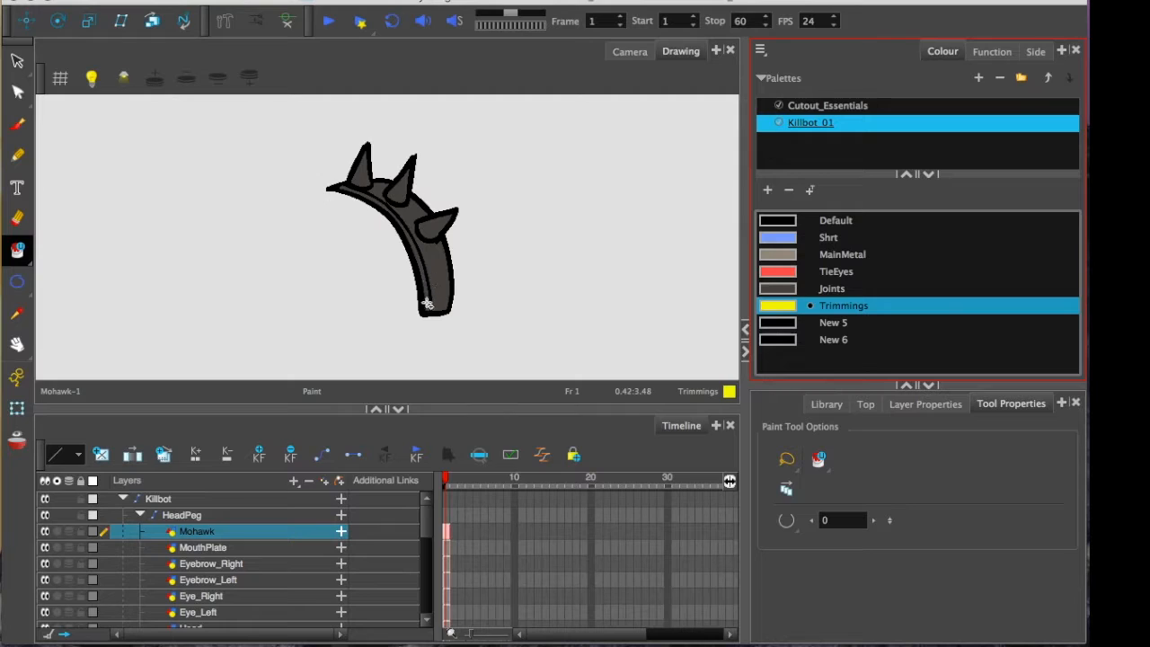
{"action": "left_click", "coordinate": [20, 250]}
{"action": "left_click", "coordinate": [54, 246]}
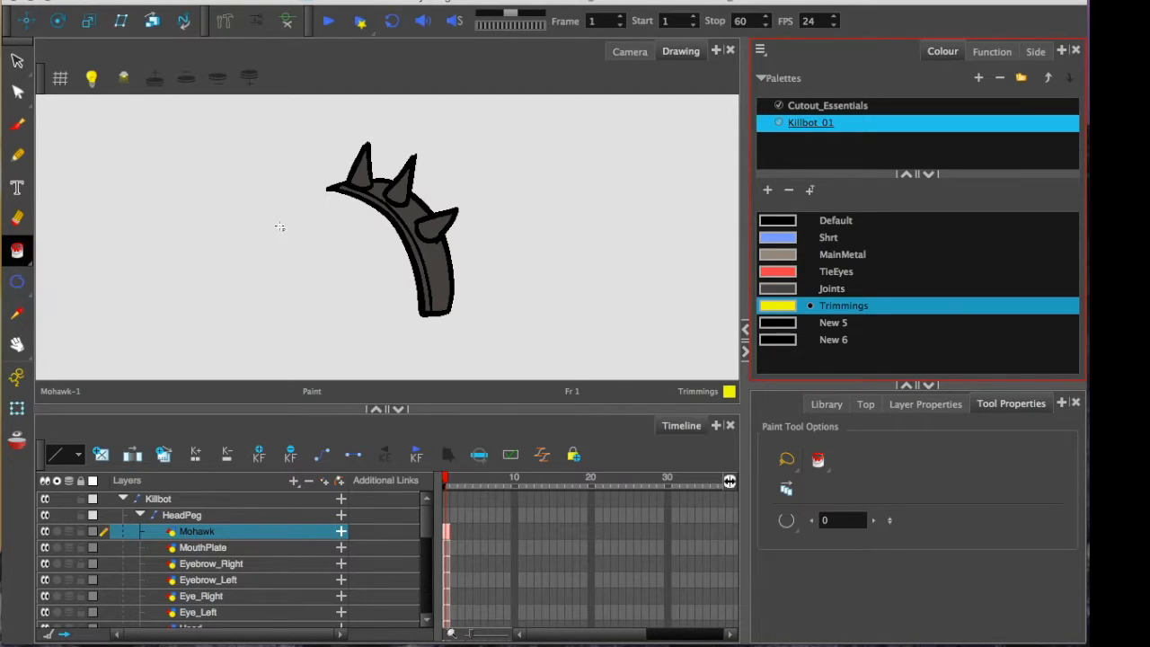
{"action": "left_click", "coordinate": [437, 224]}
{"action": "left_click", "coordinate": [395, 187]}
{"action": "left_click", "coordinate": [361, 172]}
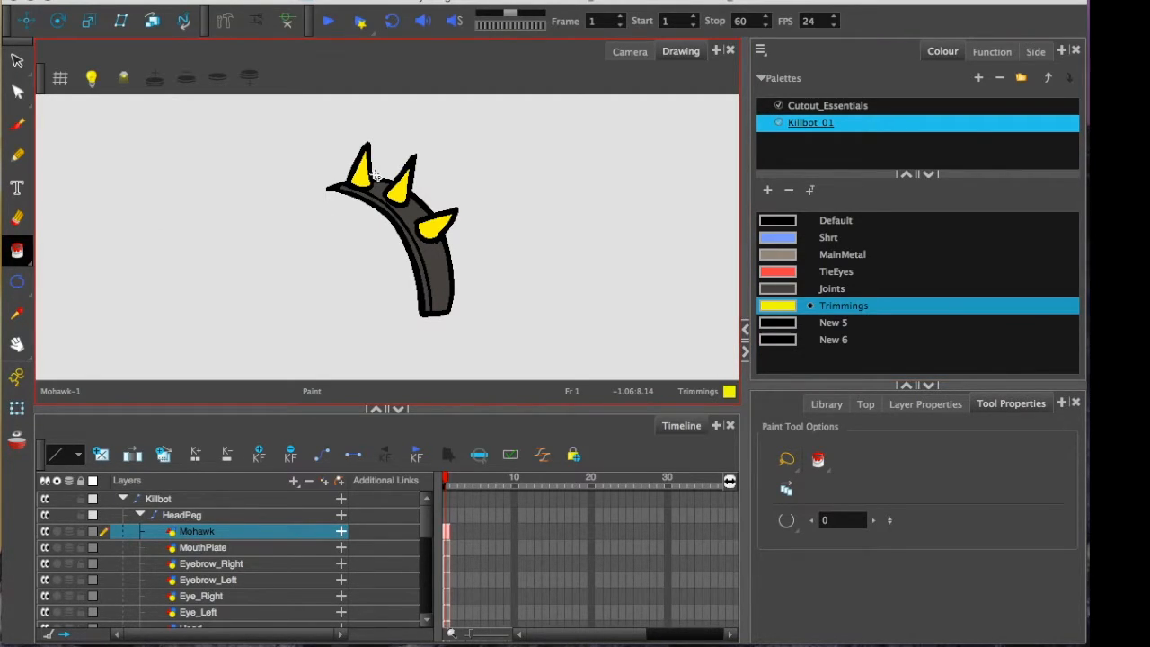
Fill the front plate and the rear piece of the MouthPlate drawing with the MainMetal colour
{"action": "left_click", "coordinate": [220, 549]}
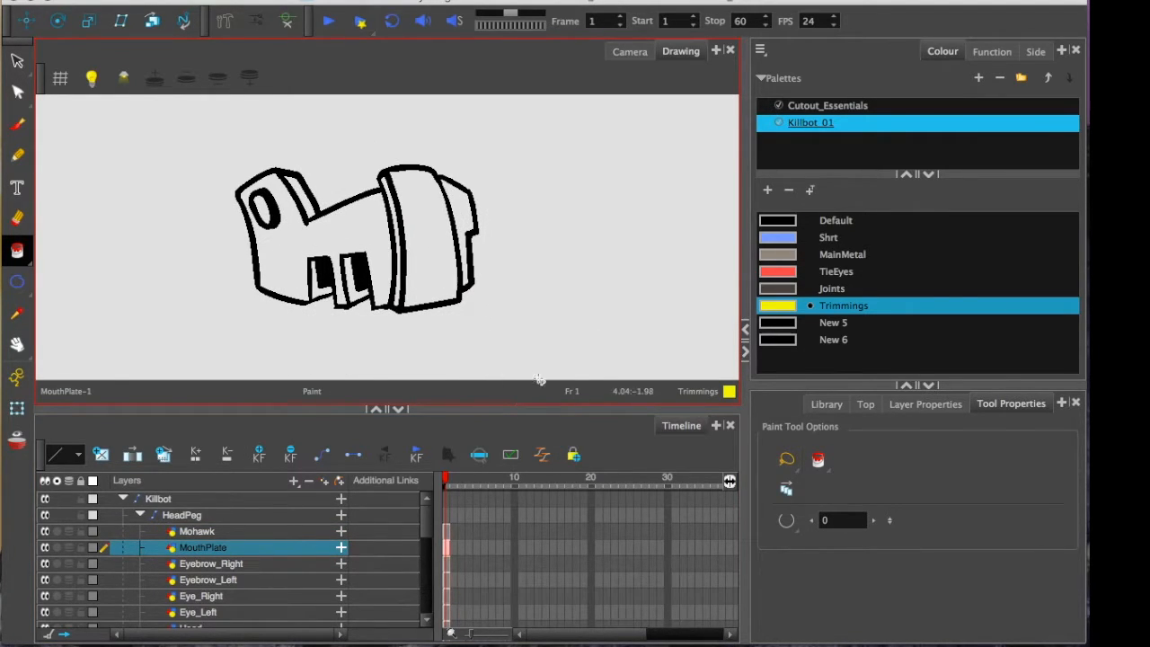
{"action": "left_click", "coordinate": [774, 254]}
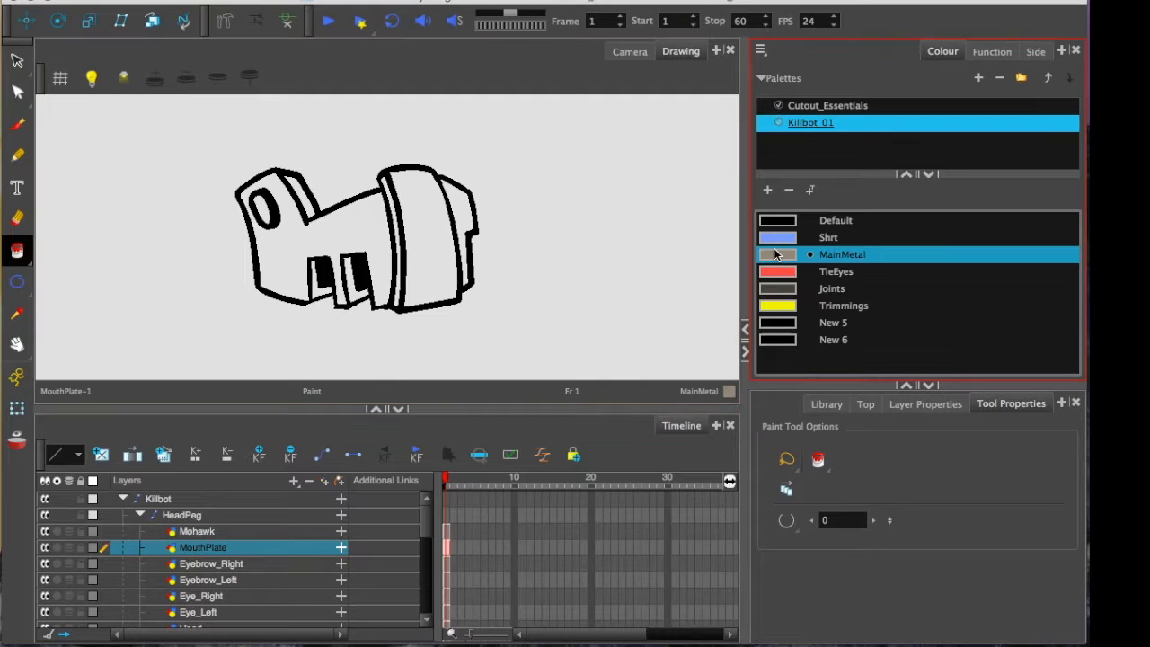
{"action": "left_click", "coordinate": [323, 290]}
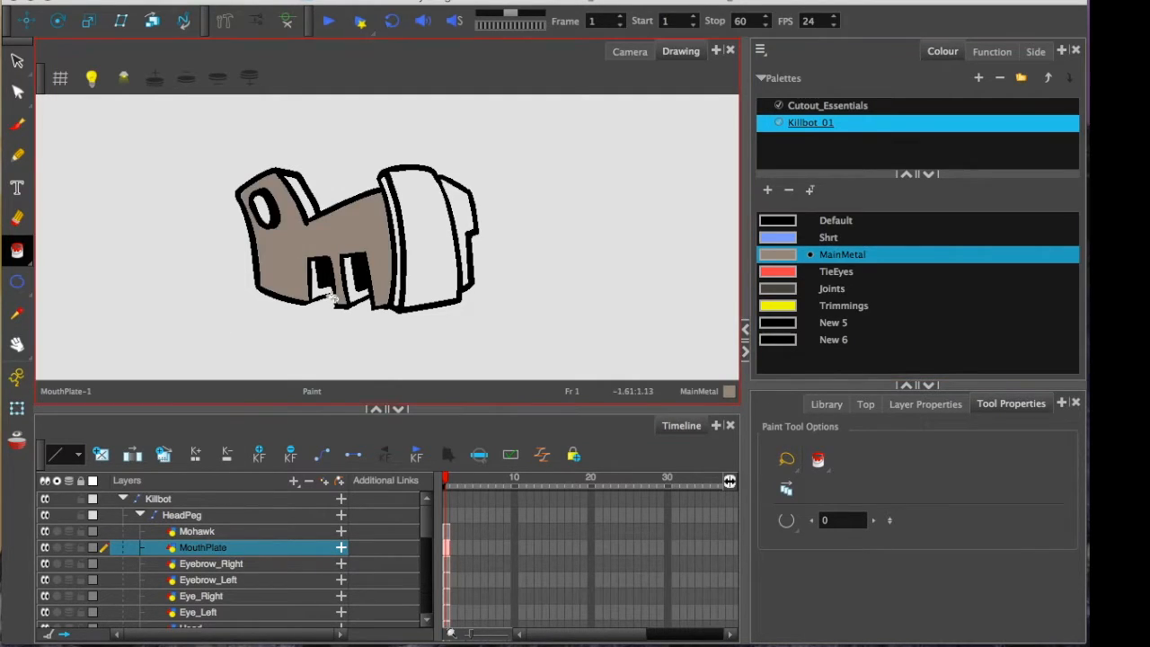
{"action": "left_click", "coordinate": [464, 202]}
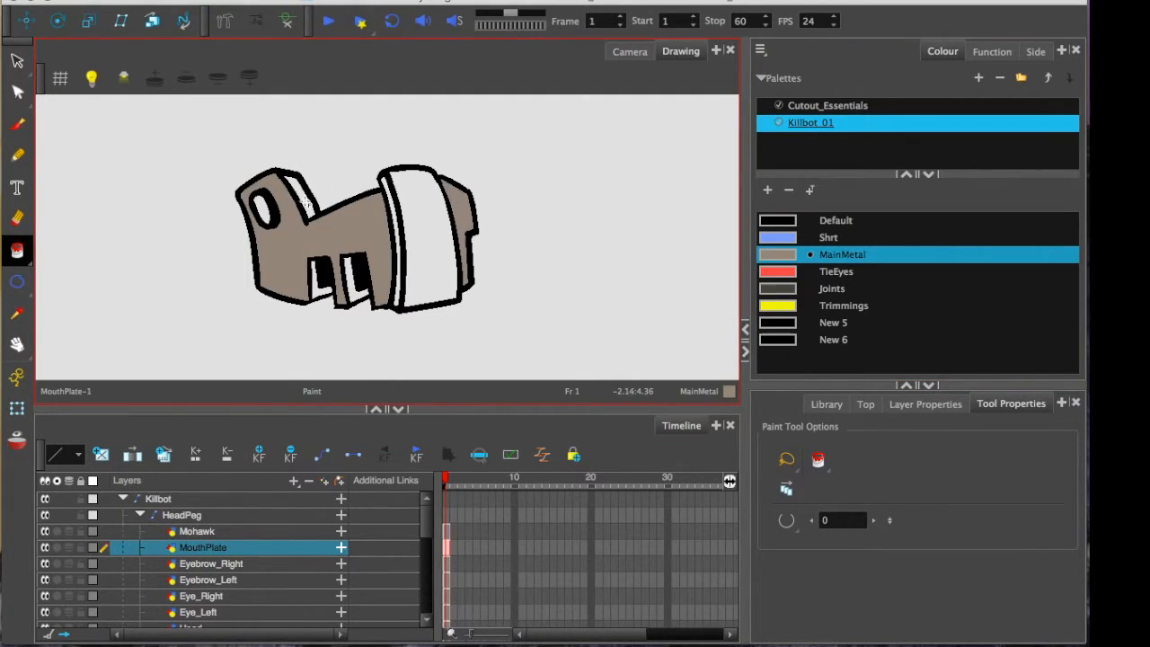
Paint the remaining MouthPlate areas with Joints and MainMetal, including the side edge, rear piece, slots, round hole and wide band
{"action": "left_click", "coordinate": [774, 288]}
{"action": "left_click", "coordinate": [317, 227]}
{"action": "left_click", "coordinate": [459, 204]}
{"action": "left_click", "coordinate": [774, 254]}
{"action": "left_click", "coordinate": [309, 220]}
{"action": "key", "text": "ctrl+z"}
{"action": "left_click", "coordinate": [321, 283]}
{"action": "left_click", "coordinate": [355, 279]}
{"action": "left_click", "coordinate": [267, 209]}
{"action": "left_click", "coordinate": [422, 236]}
{"action": "left_click", "coordinate": [398, 251]}
Fill the Eyebrow_Right and Eyebrow_Left drawings with the Joints colour
{"action": "left_click", "coordinate": [447, 575]}
{"action": "left_click", "coordinate": [446, 563]}
{"action": "left_click", "coordinate": [778, 288]}
{"action": "left_click", "coordinate": [438, 154]}
{"action": "left_click", "coordinate": [446, 580]}
{"action": "left_click", "coordinate": [328, 160]}
Fill the upper part of the Eye_Right drawing with Joints and its pupil with TieEyes
{"action": "left_click", "coordinate": [447, 595]}
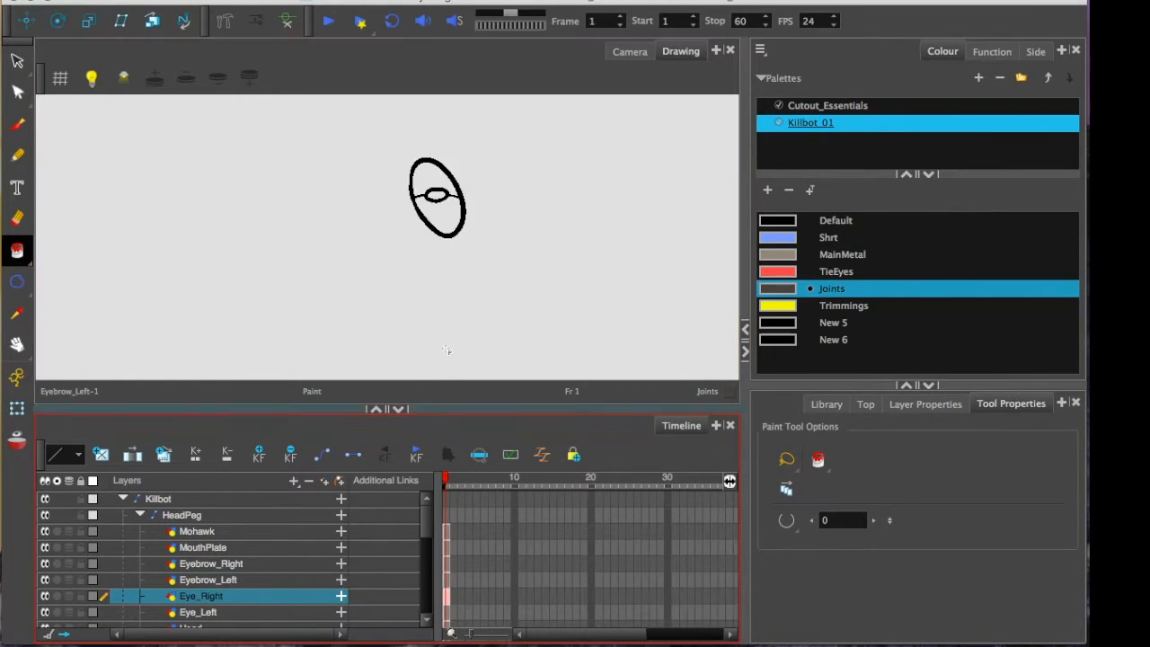
{"action": "left_click", "coordinate": [432, 180]}
{"action": "left_click", "coordinate": [771, 276]}
{"action": "left_click", "coordinate": [436, 195]}
Fill the two spikes of the Head drawing with Trimmings and the round head with MainMetal
{"action": "left_click", "coordinate": [447, 622]}
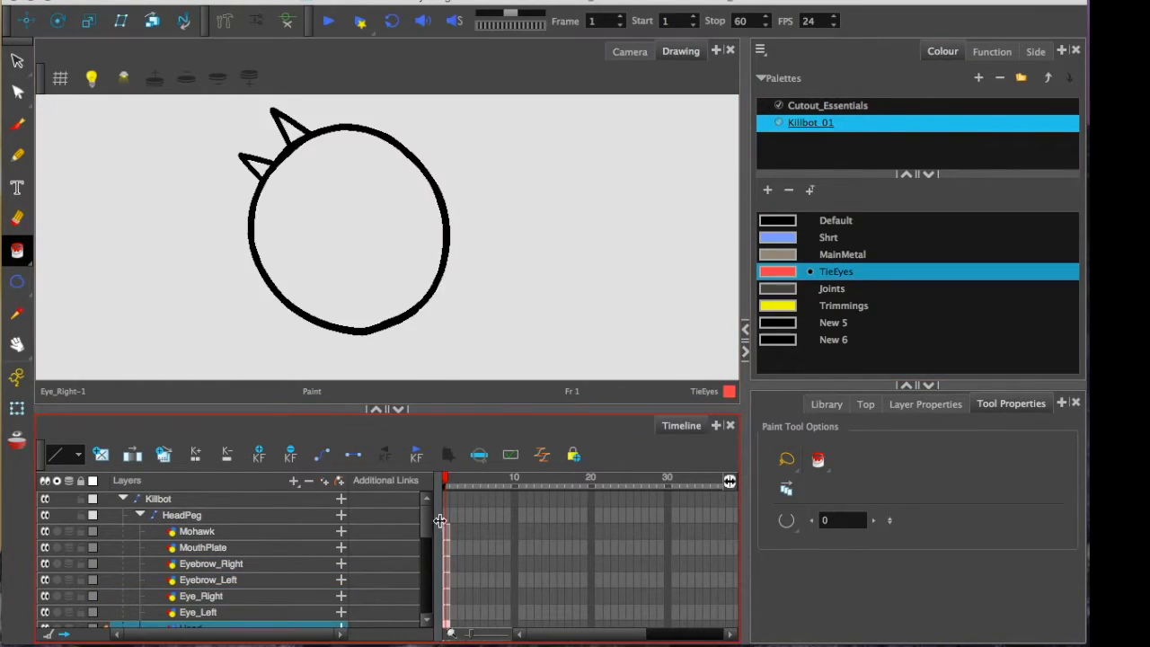
{"action": "left_click", "coordinate": [778, 306]}
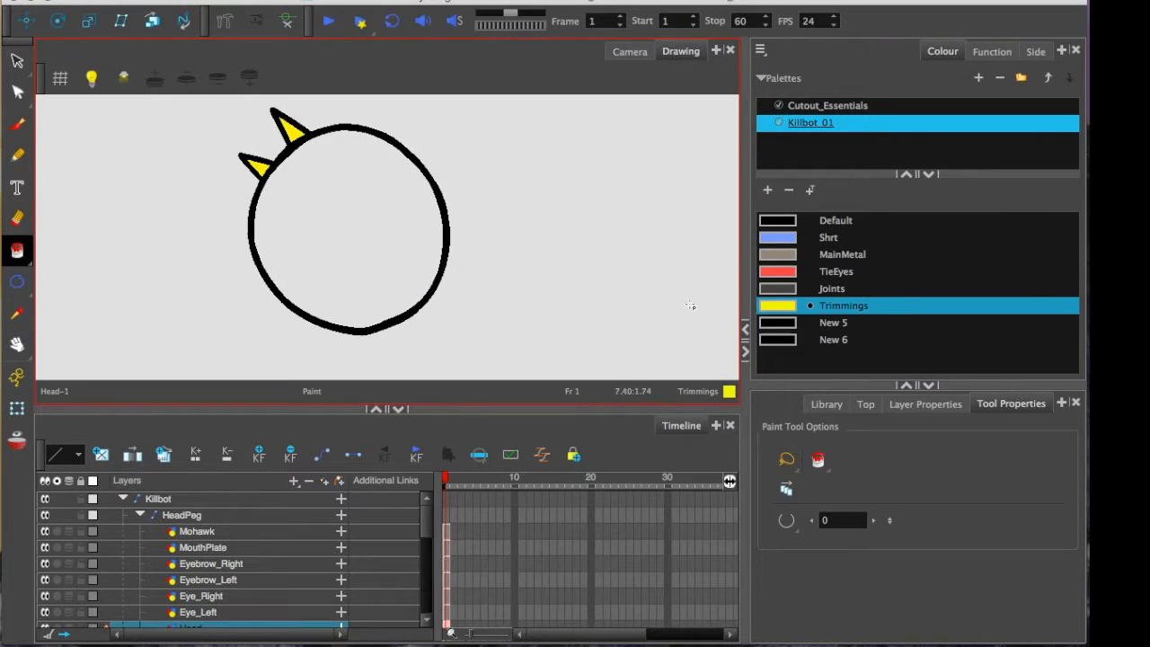
{"action": "left_click", "coordinate": [777, 289]}
{"action": "left_click", "coordinate": [778, 254]}
{"action": "left_click", "coordinate": [341, 236]}
{"action": "left_click_drag", "start_coordinate": [215, 406], "coordinate": [220, 371]}
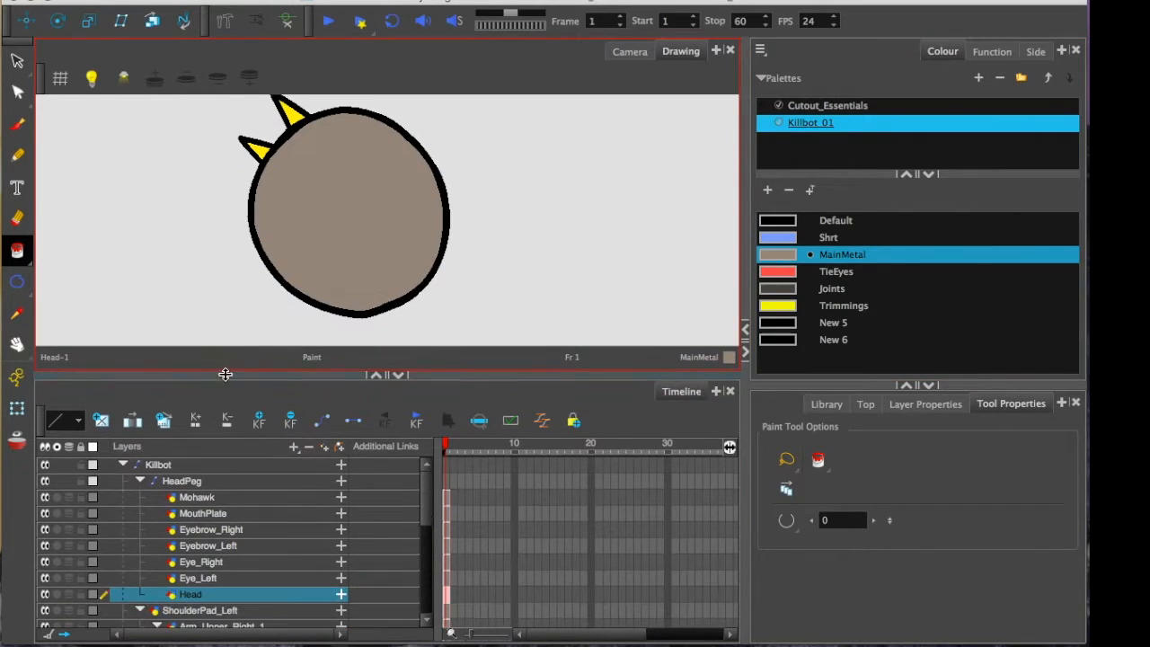
Fill the upper part of the Eye_Left drawing with Joints and its pupil with TieEyes
{"action": "scroll", "coordinate": [422, 530], "scroll_direction": "down", "scroll_amount": 2}
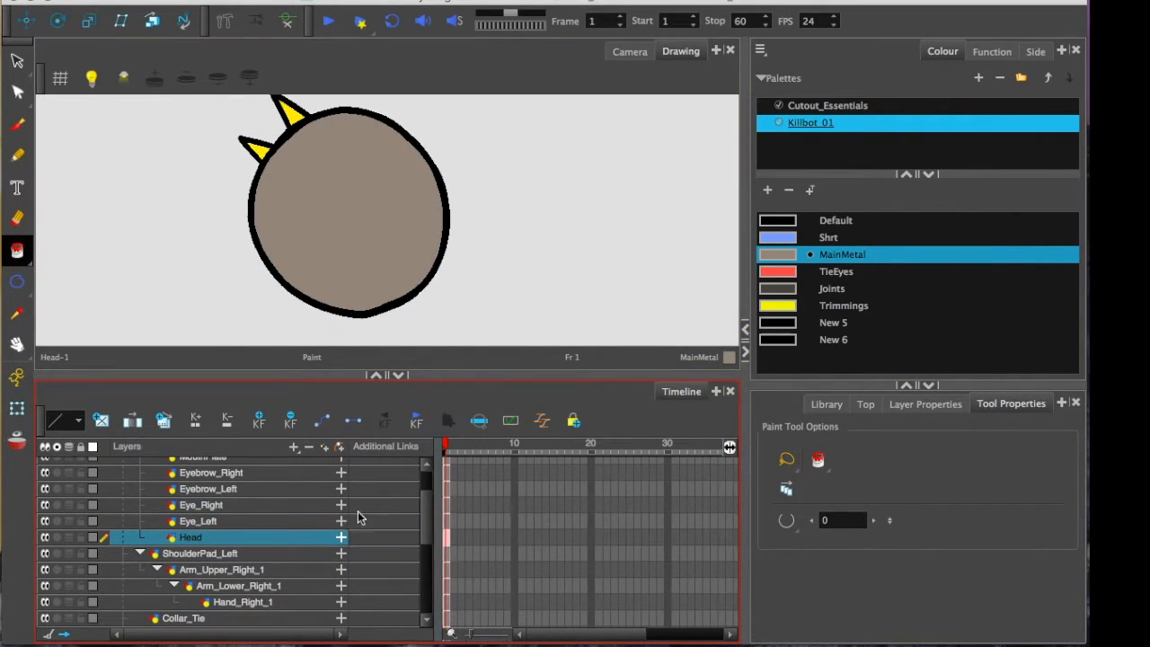
{"action": "left_click", "coordinate": [279, 506]}
{"action": "left_click", "coordinate": [280, 521]}
{"action": "left_click", "coordinate": [777, 288]}
{"action": "left_click", "coordinate": [334, 165]}
{"action": "left_click", "coordinate": [789, 272]}
{"action": "left_click", "coordinate": [345, 182]}
Fill the spikes and border of ShoulderPad_Left with Trimmings and the pad's surface with MainMetal
{"action": "left_click", "coordinate": [225, 537]}
{"action": "left_click", "coordinate": [224, 554]}
{"action": "left_click", "coordinate": [778, 306]}
{"action": "left_click", "coordinate": [346, 207]}
{"action": "left_click", "coordinate": [297, 232]}
{"action": "left_click", "coordinate": [776, 256]}
{"action": "left_click", "coordinate": [386, 259]}
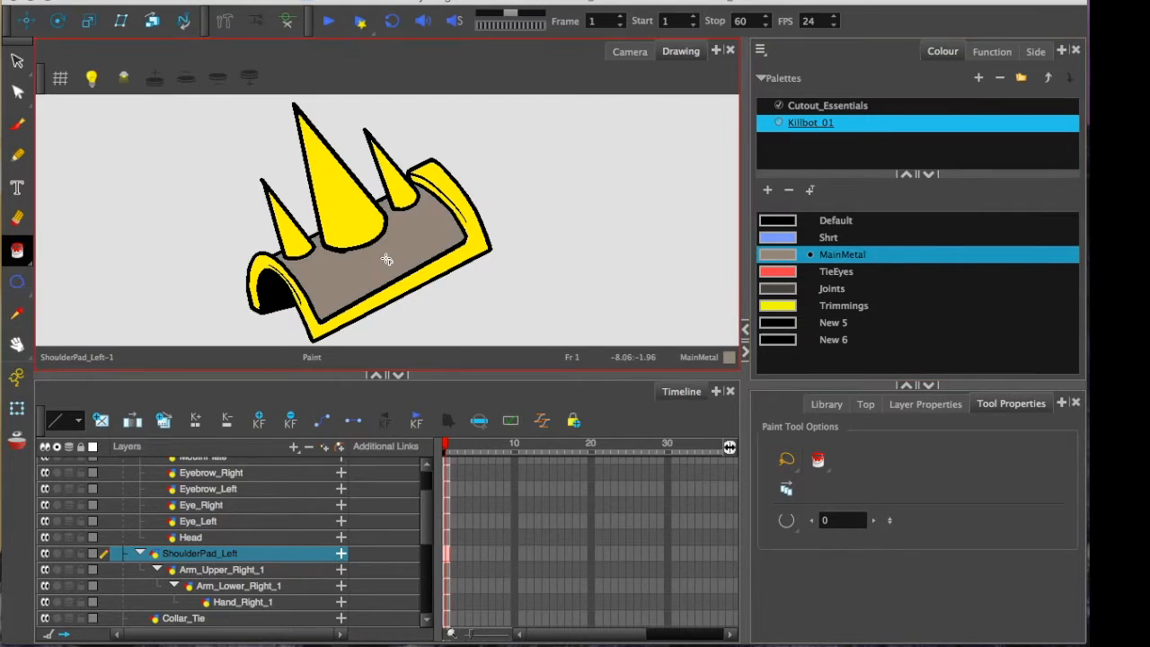
Fill Arm_Upper_Right_1 with MainMetal and its elbow segments with Joints, and fill Arm_Lower_Right_1 with MainMetal
{"action": "left_click", "coordinate": [276, 571]}
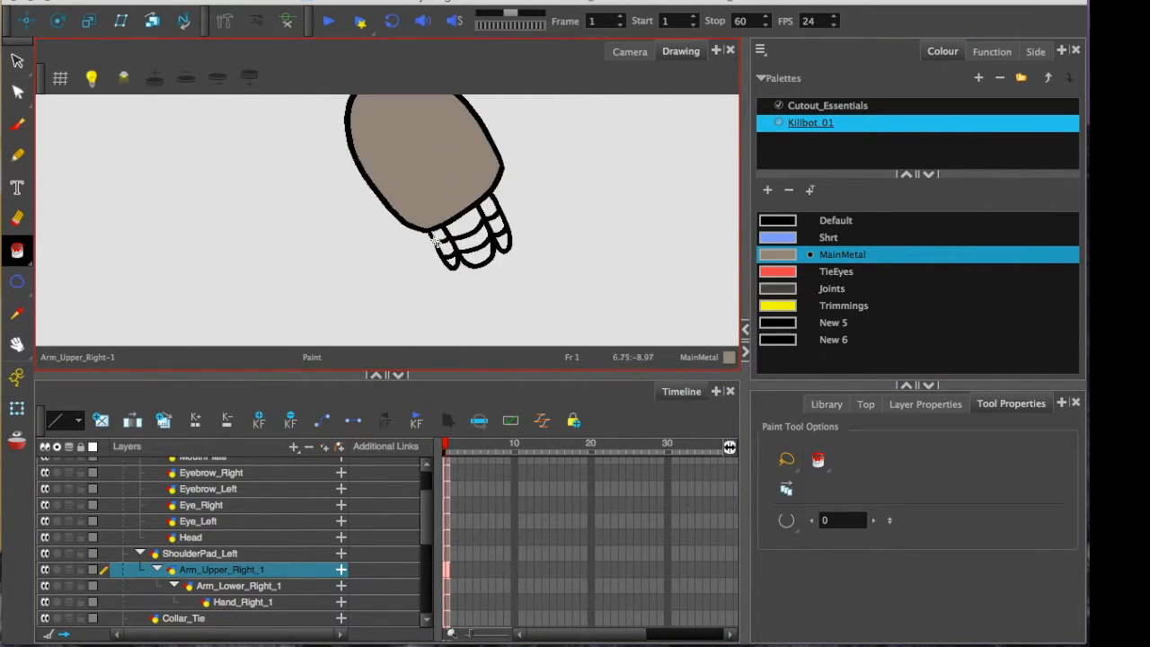
{"action": "left_click", "coordinate": [778, 288]}
{"action": "mouse_move", "coordinate": [506, 248]}
{"action": "left_mouse_down"}
{"action": "mouse_move", "coordinate": [489, 224]}
{"action": "mouse_move", "coordinate": [456, 252]}
{"action": "mouse_move", "coordinate": [499, 260]}
{"action": "mouse_move", "coordinate": [513, 171]}
{"action": "left_mouse_up"}
{"action": "left_click", "coordinate": [235, 585]}
{"action": "left_click", "coordinate": [777, 255]}
{"action": "left_click", "coordinate": [413, 205]}
Fill the back of the hand in Hand_Right_1 with MainMetal and the thumb and fingers with Joints
{"action": "left_click", "coordinate": [235, 602]}
{"action": "left_click", "coordinate": [453, 161]}
{"action": "left_click", "coordinate": [778, 288]}
{"action": "left_click", "coordinate": [400, 207]}
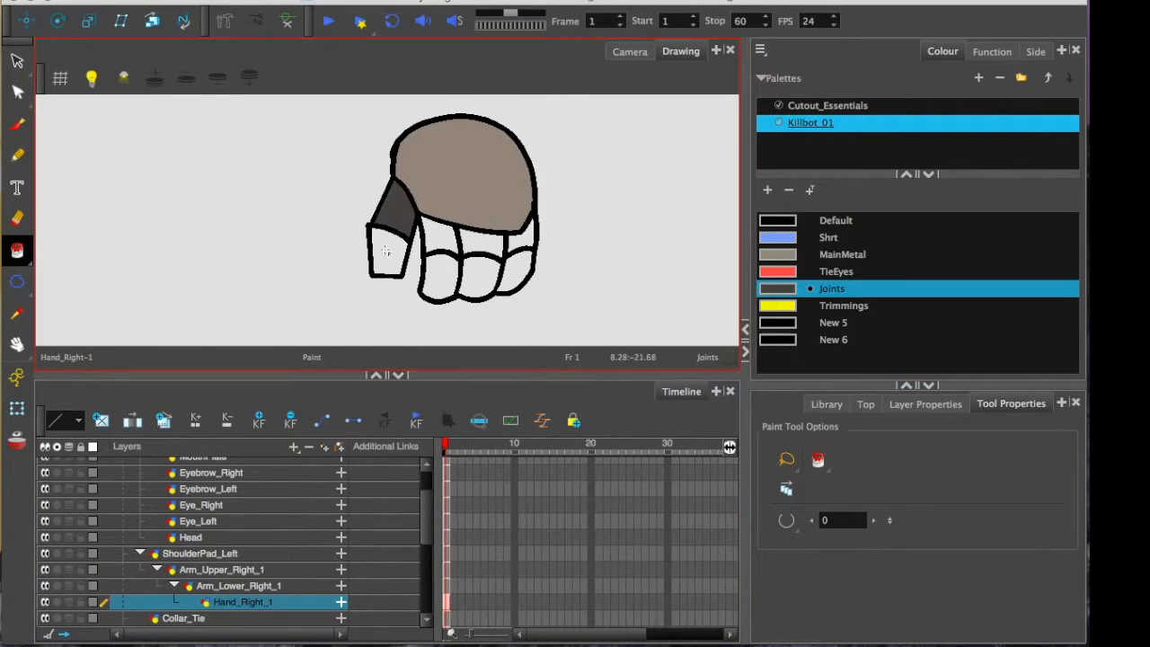
{"action": "left_click_drag", "start_coordinate": [388, 250], "coordinate": [503, 233]}
{"action": "left_click", "coordinate": [516, 265]}
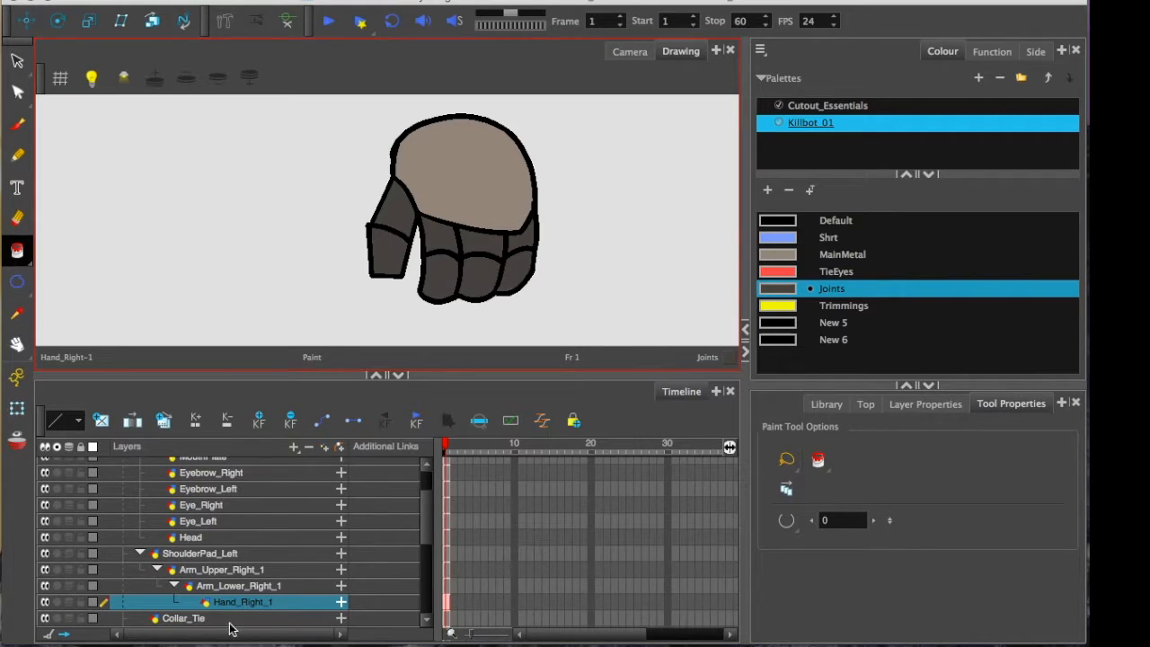
Fill both collar flaps of the Collar_Tie drawing with Shrt and the tie with TieEyes
{"action": "left_click", "coordinate": [231, 618]}
{"action": "scroll", "coordinate": [407, 237], "scroll_direction": "up", "scroll_amount": 3}
{"action": "left_click", "coordinate": [777, 237]}
{"action": "left_click", "coordinate": [314, 162]}
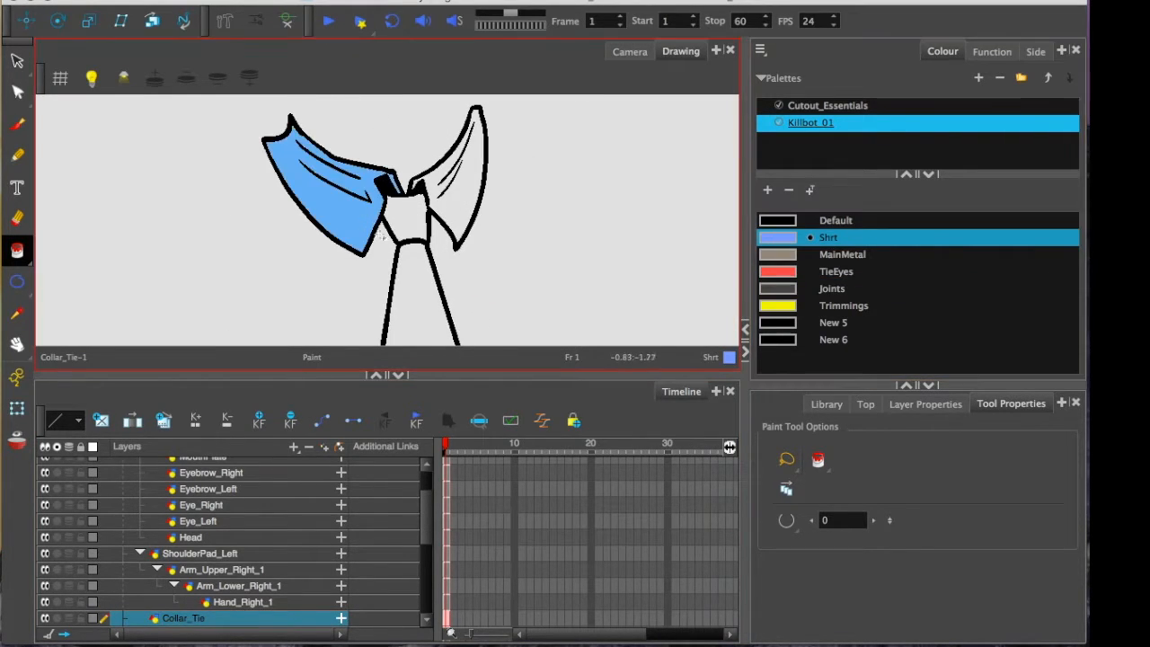
{"action": "left_click", "coordinate": [449, 162]}
{"action": "left_click", "coordinate": [777, 271]}
{"action": "left_click", "coordinate": [409, 269]}
Fill both halves of the shirt in the Torso drawing with the Shrt colour
{"action": "scroll", "coordinate": [357, 533], "scroll_direction": "down", "scroll_amount": 3}
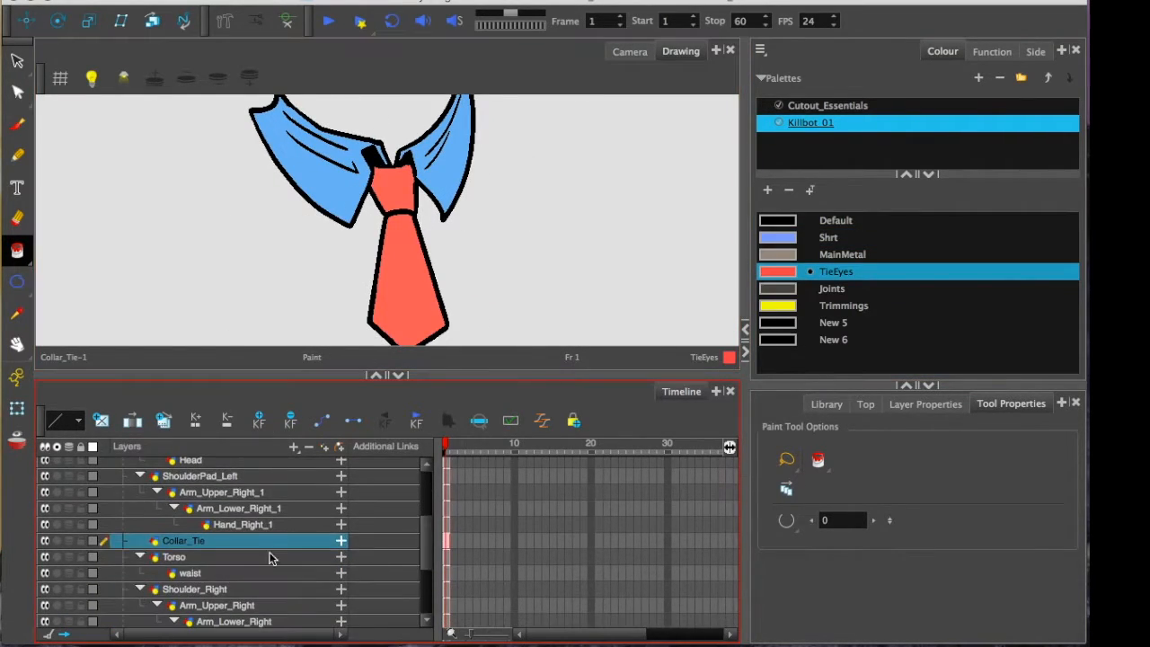
{"action": "left_click", "coordinate": [180, 556]}
{"action": "scroll", "coordinate": [243, 198], "scroll_direction": "down", "scroll_amount": 1}
{"action": "left_click", "coordinate": [778, 238]}
{"action": "left_click", "coordinate": [323, 216]}
{"action": "left_click", "coordinate": [456, 206]}
{"action": "scroll", "coordinate": [455, 208], "scroll_direction": "up", "scroll_amount": 2}
{"action": "left_click_drag", "start_coordinate": [434, 314], "coordinate": [431, 206]}
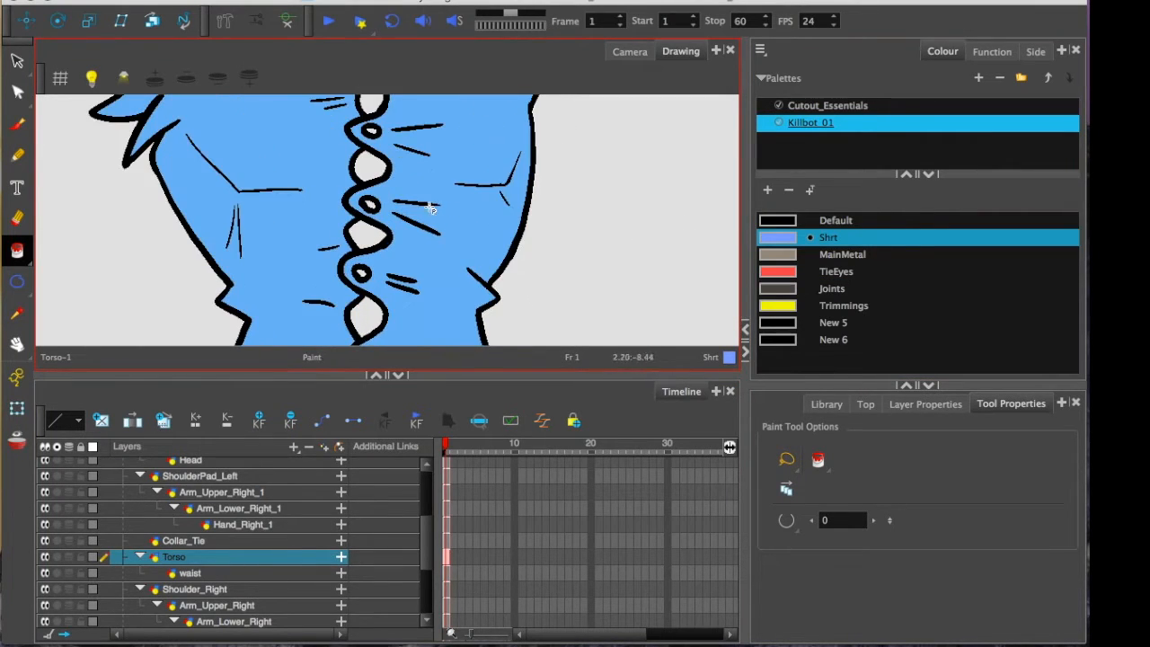
Fill the buttons down the front of the Torso's shirt with the Trimmings colour
{"action": "left_click", "coordinate": [777, 305]}
{"action": "left_click_drag", "start_coordinate": [300, 256], "coordinate": [298, 166]}
{"action": "scroll", "coordinate": [298, 166], "scroll_direction": "up", "scroll_amount": 2}
{"action": "left_click", "coordinate": [349, 288]}
{"action": "left_click", "coordinate": [325, 148]}
{"action": "mouse_move", "coordinate": [298, 99]}
{"action": "left_mouse_down"}
{"action": "mouse_move", "coordinate": [350, 295]}
{"action": "mouse_move", "coordinate": [346, 326]}
{"action": "left_mouse_up"}
{"action": "left_click", "coordinate": [387, 269]}
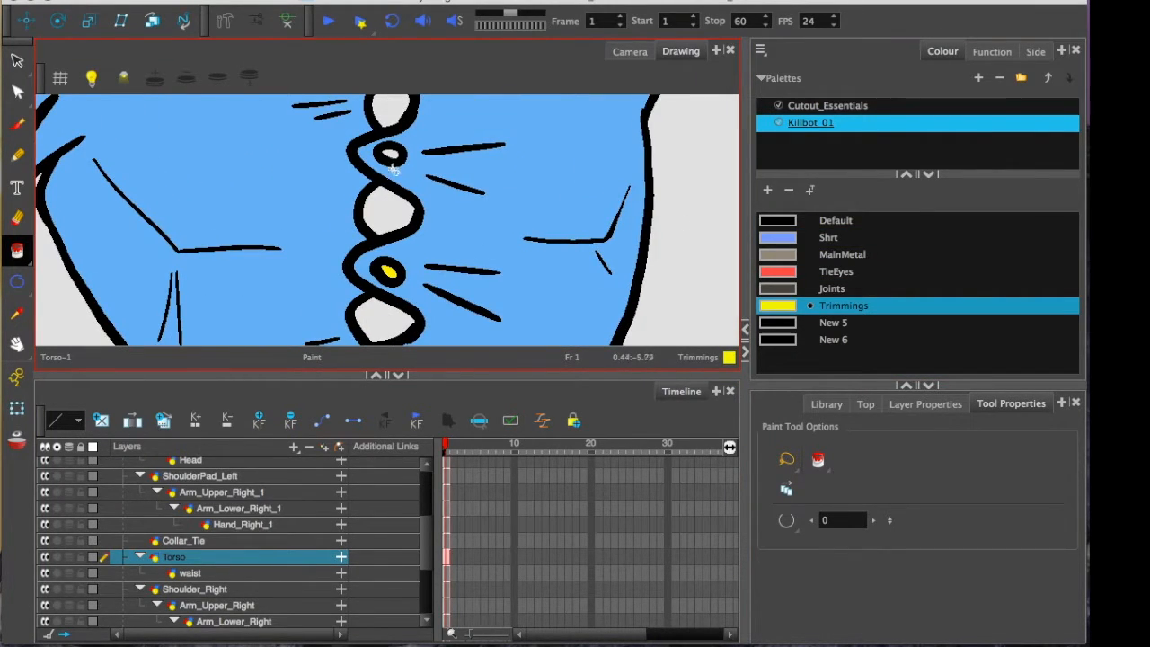
{"action": "left_click", "coordinate": [394, 166]}
Fill the gaps between the shirt buttons on the Torso with the Joints colour
{"action": "scroll", "coordinate": [306, 198], "scroll_direction": "down", "scroll_amount": 3}
{"action": "left_click", "coordinate": [778, 288]}
{"action": "left_click", "coordinate": [381, 335]}
{"action": "left_click", "coordinate": [386, 255]}
{"action": "left_click", "coordinate": [386, 218]}
{"action": "left_click", "coordinate": [388, 162]}
{"action": "left_click", "coordinate": [388, 113]}
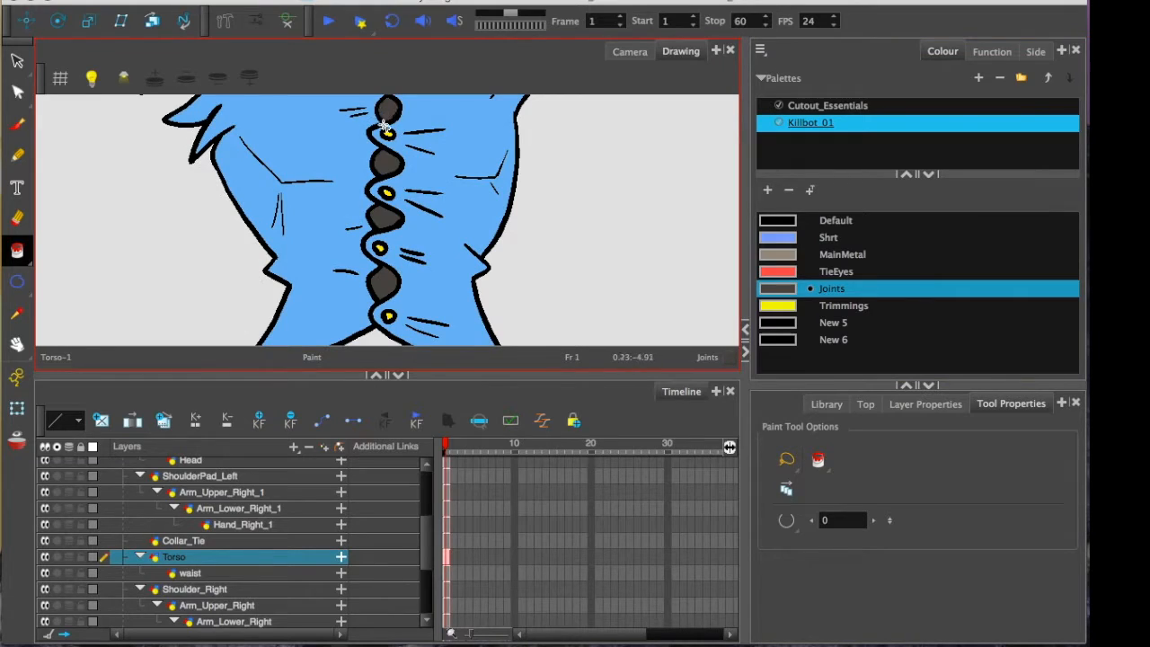
Fill the ribbed bands of the waist drawing with Joints and its hip trim with Trimmings
{"action": "scroll", "coordinate": [305, 216], "scroll_direction": "down", "scroll_amount": 3}
{"action": "left_click", "coordinate": [202, 574]}
{"action": "mouse_move", "coordinate": [386, 278]}
{"action": "left_mouse_down"}
{"action": "mouse_move", "coordinate": [371, 205]}
{"action": "mouse_move", "coordinate": [395, 144]}
{"action": "left_mouse_up"}
{"action": "left_click", "coordinate": [790, 308]}
{"action": "left_click", "coordinate": [462, 283]}
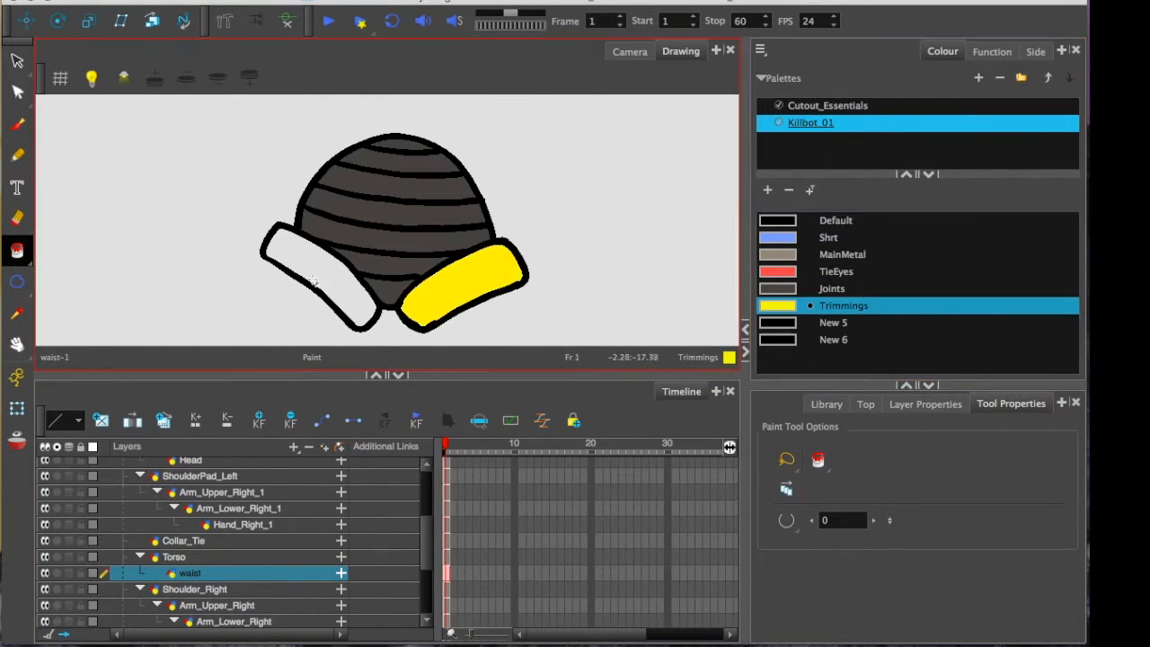
Fill the border and spikes of Shoulder_Right with Trimmings and the pad's surface with MainMetal, checking the outlines for small gaps
{"action": "left_click", "coordinate": [218, 590]}
{"action": "left_click", "coordinate": [357, 179]}
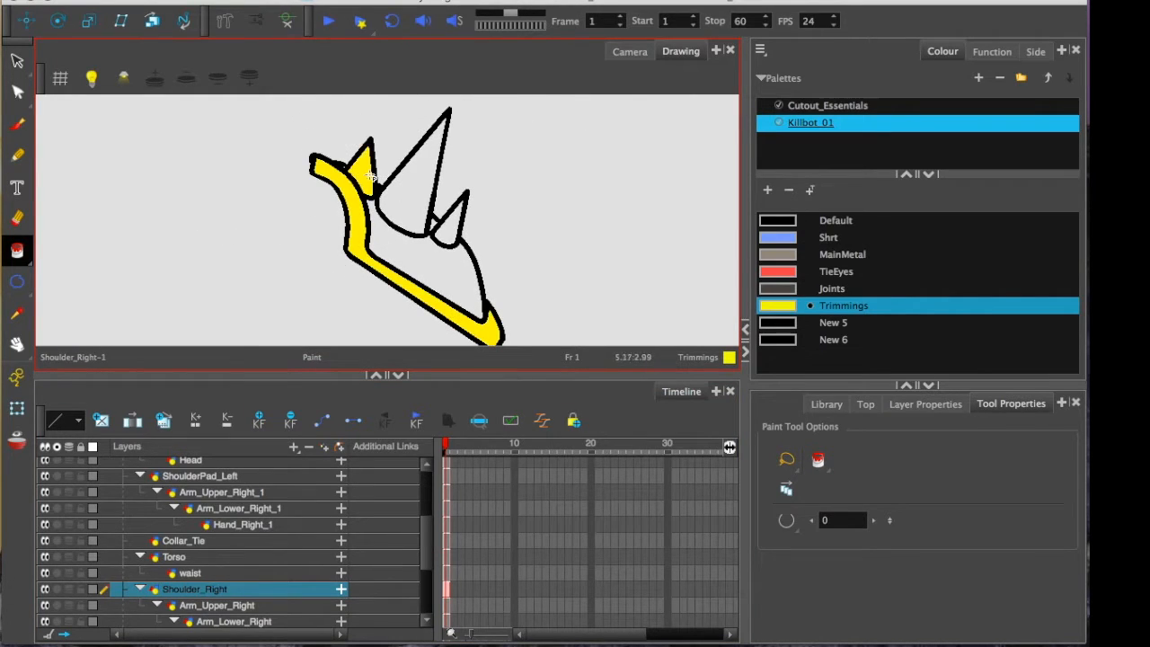
{"action": "left_click", "coordinate": [778, 255]}
{"action": "left_click", "coordinate": [440, 269]}
{"action": "scroll", "coordinate": [313, 221], "scroll_direction": "up", "scroll_amount": 5}
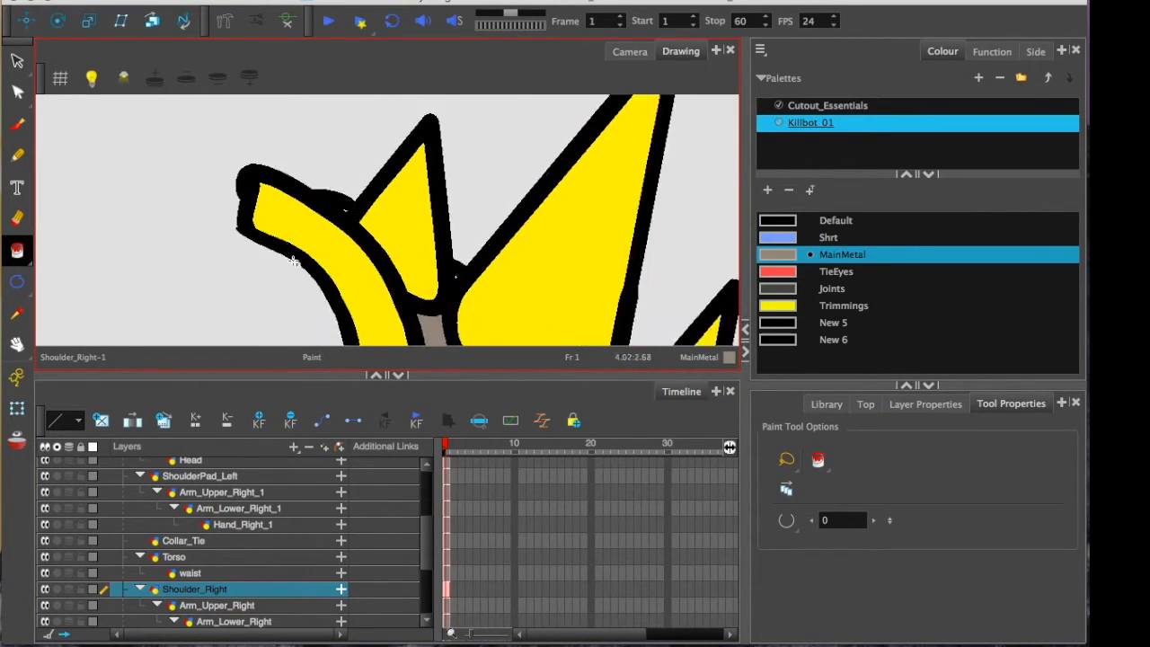
{"action": "scroll", "coordinate": [313, 221], "scroll_direction": "up", "scroll_amount": 5}
{"action": "scroll", "coordinate": [392, 243], "scroll_direction": "down", "scroll_amount": 2}
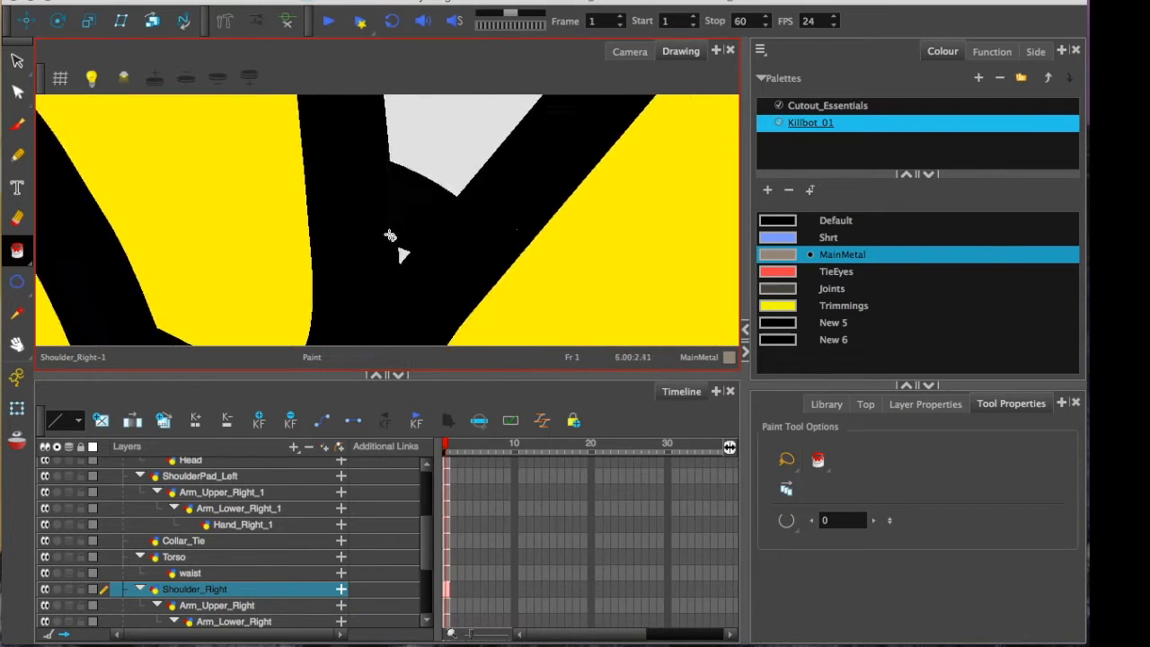
{"action": "scroll", "coordinate": [258, 310], "scroll_direction": "down", "scroll_amount": 3}
Fill the elbow segments at the lower end of the Arm_Upper_Right drawing with the Joints colour
{"action": "key", "text": "shift+b"}
{"action": "scroll", "coordinate": [246, 246], "scroll_direction": "down", "scroll_amount": 2}
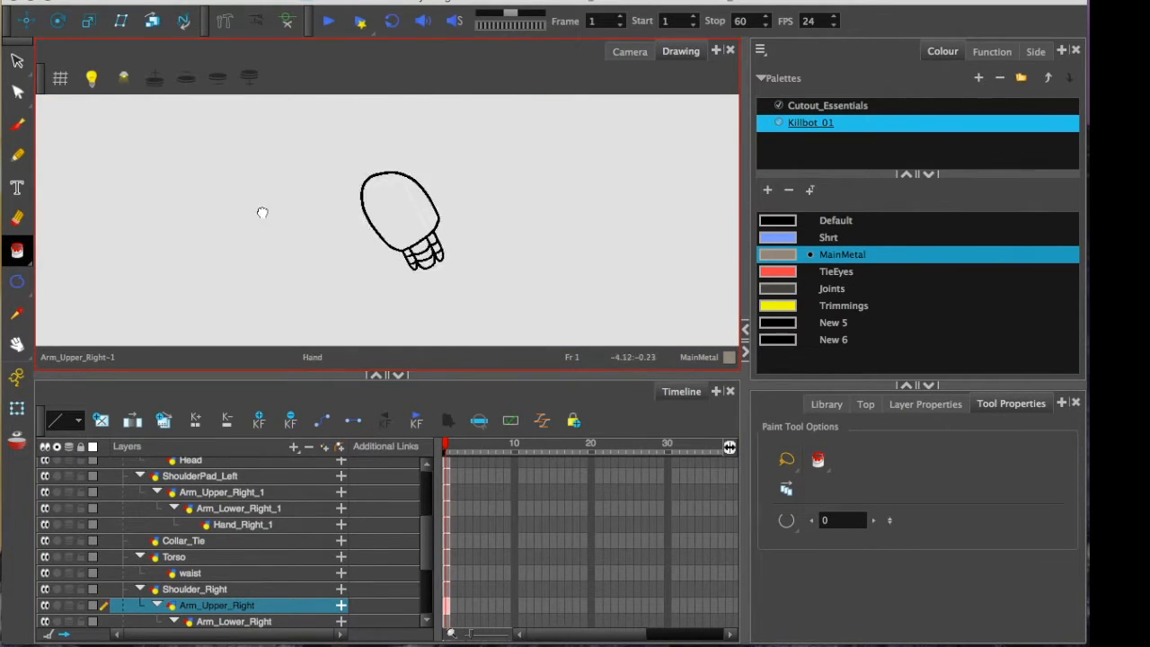
{"action": "scroll", "coordinate": [261, 211], "scroll_direction": "up", "scroll_amount": 3}
{"action": "left_click", "coordinate": [762, 289]}
{"action": "mouse_move", "coordinate": [392, 269]}
{"action": "left_mouse_down"}
{"action": "mouse_move", "coordinate": [408, 296]}
{"action": "mouse_move", "coordinate": [429, 279]}
{"action": "mouse_move", "coordinate": [468, 280]}
{"action": "mouse_move", "coordinate": [455, 232]}
{"action": "left_mouse_up"}
Fill the Arm_Lower_Right drawing with the MainMetal colour
{"action": "scroll", "coordinate": [272, 542], "scroll_direction": "down", "scroll_amount": 2}
{"action": "key", "text": "shift+b"}
{"action": "scroll", "coordinate": [264, 272], "scroll_direction": "down", "scroll_amount": 2}
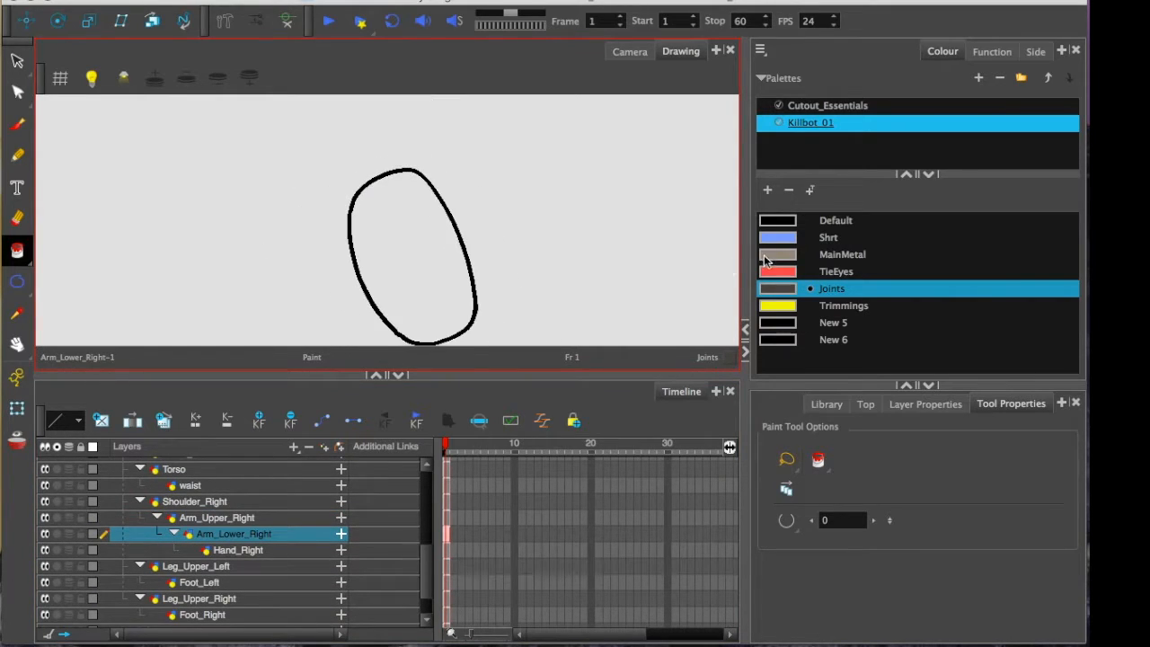
{"action": "left_click", "coordinate": [777, 255]}
{"action": "left_click", "coordinate": [400, 206]}
Fill the back of the hand in Hand_Right with MainMetal and the fingers with Joints
{"action": "left_click", "coordinate": [282, 550]}
{"action": "scroll", "coordinate": [303, 270], "scroll_direction": "down", "scroll_amount": 2}
{"action": "left_click", "coordinate": [411, 199]}
{"action": "left_click", "coordinate": [771, 289]}
{"action": "scroll", "coordinate": [422, 233], "scroll_direction": "up", "scroll_amount": 2}
{"action": "mouse_move", "coordinate": [349, 208]}
{"action": "left_mouse_down"}
{"action": "mouse_move", "coordinate": [409, 292]}
{"action": "mouse_move", "coordinate": [503, 270]}
{"action": "left_mouse_up"}
Fill the Leg_Upper_Left drawing and the ankle part of Foot_Left with the MainMetal colour
{"action": "left_click", "coordinate": [224, 566]}
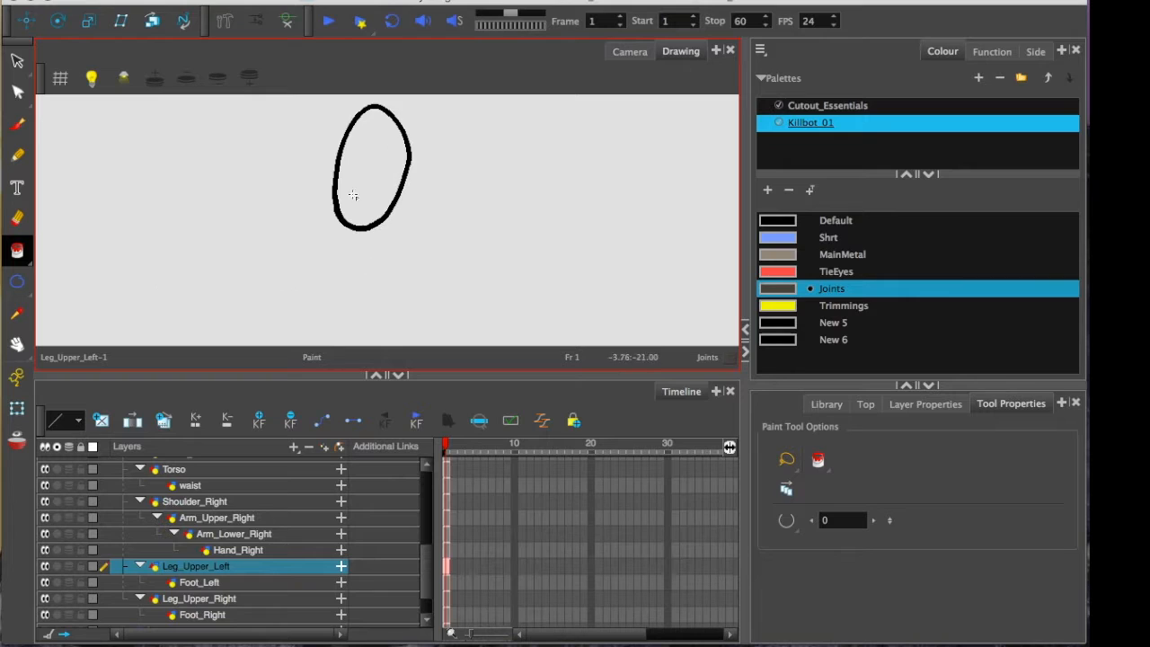
{"action": "left_click", "coordinate": [777, 254]}
{"action": "left_click", "coordinate": [365, 185]}
{"action": "left_click", "coordinate": [199, 582]}
{"action": "left_click", "coordinate": [349, 220]}
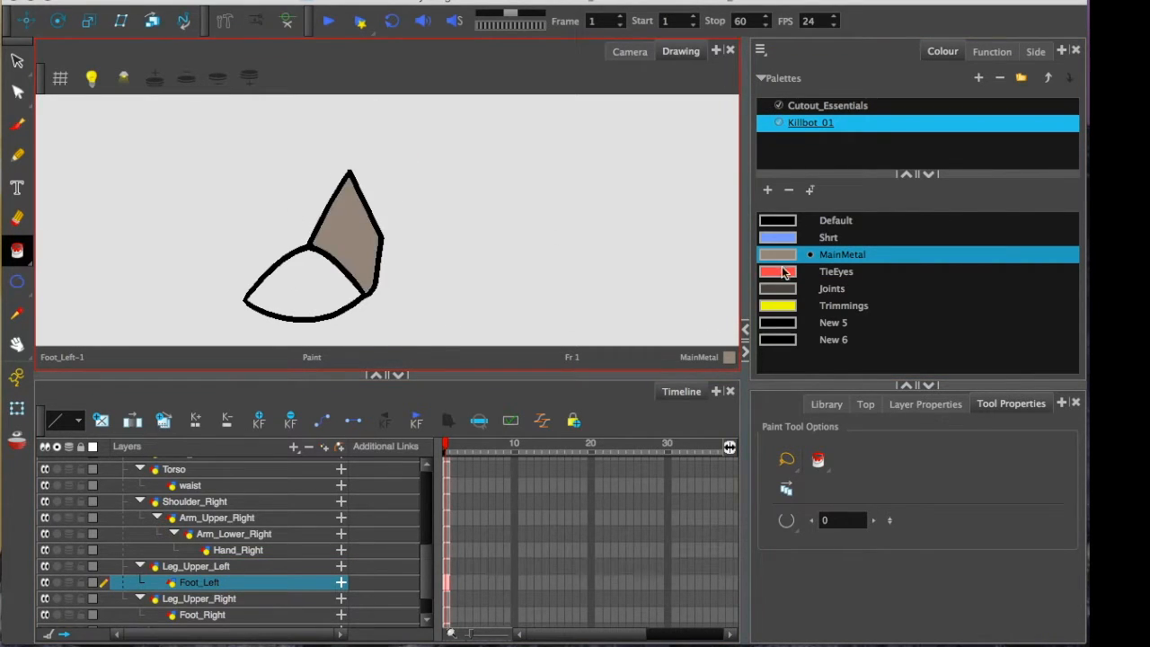
Fill the toe of the Foot_Left drawing with Joints and the Leg_Upper_Right drawing with MainMetal
{"action": "left_click", "coordinate": [778, 288]}
{"action": "left_click", "coordinate": [322, 288]}
{"action": "left_click", "coordinate": [241, 598]}
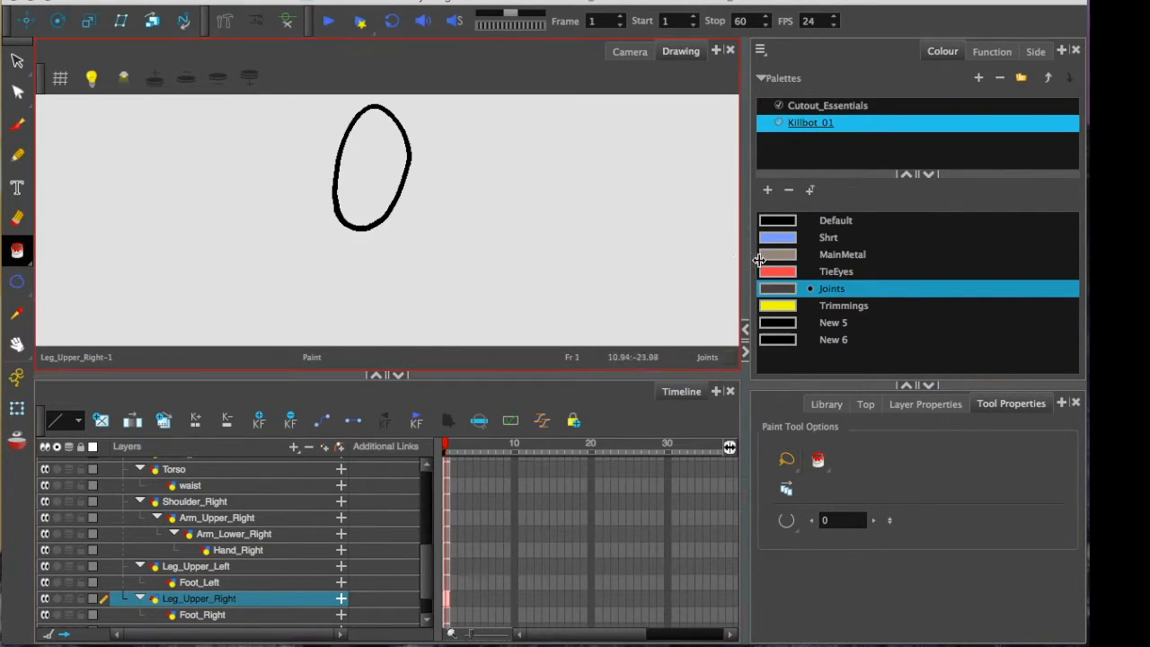
{"action": "left_click", "coordinate": [778, 254]}
{"action": "left_click", "coordinate": [372, 167]}
Fill the ankle part of the Foot_Right drawing with MainMetal and its toe with Joints
{"action": "left_click", "coordinate": [229, 615]}
{"action": "left_click", "coordinate": [351, 224]}
{"action": "left_click", "coordinate": [778, 288]}
{"action": "left_click", "coordinate": [305, 285]}
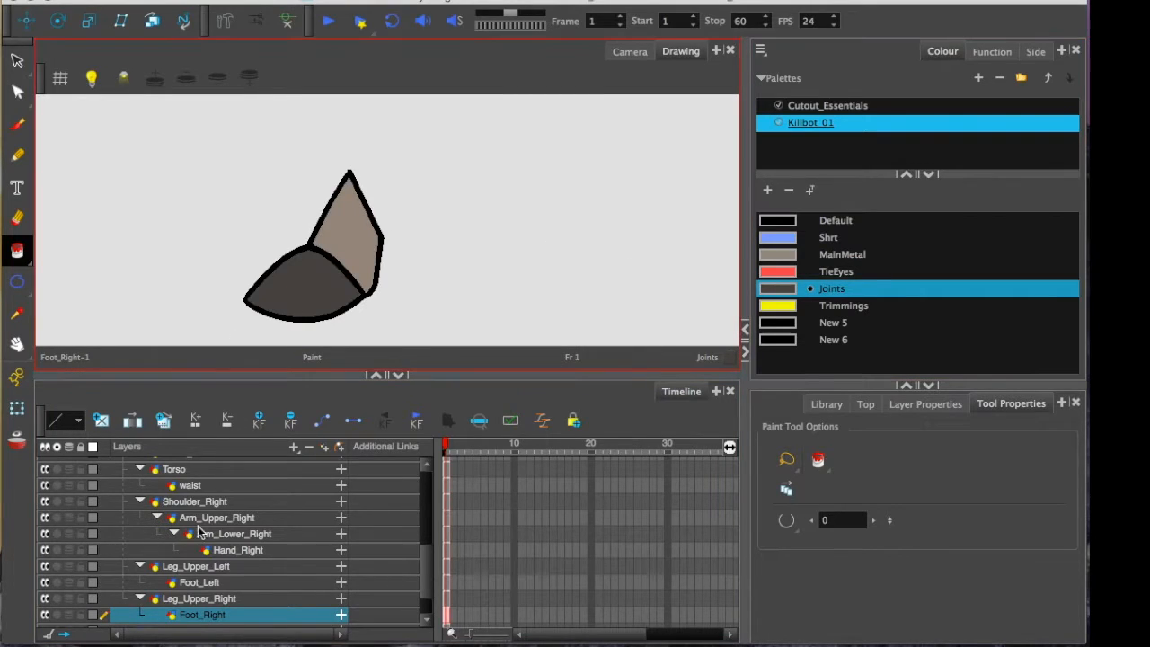
Examine the whole painted character in the Camera view, from the head and shoulders down to the feet
{"action": "scroll", "coordinate": [167, 582], "scroll_direction": "down", "scroll_amount": 1}
{"action": "left_click", "coordinate": [167, 585]}
{"action": "scroll", "coordinate": [264, 193], "scroll_direction": "down", "scroll_amount": 5}
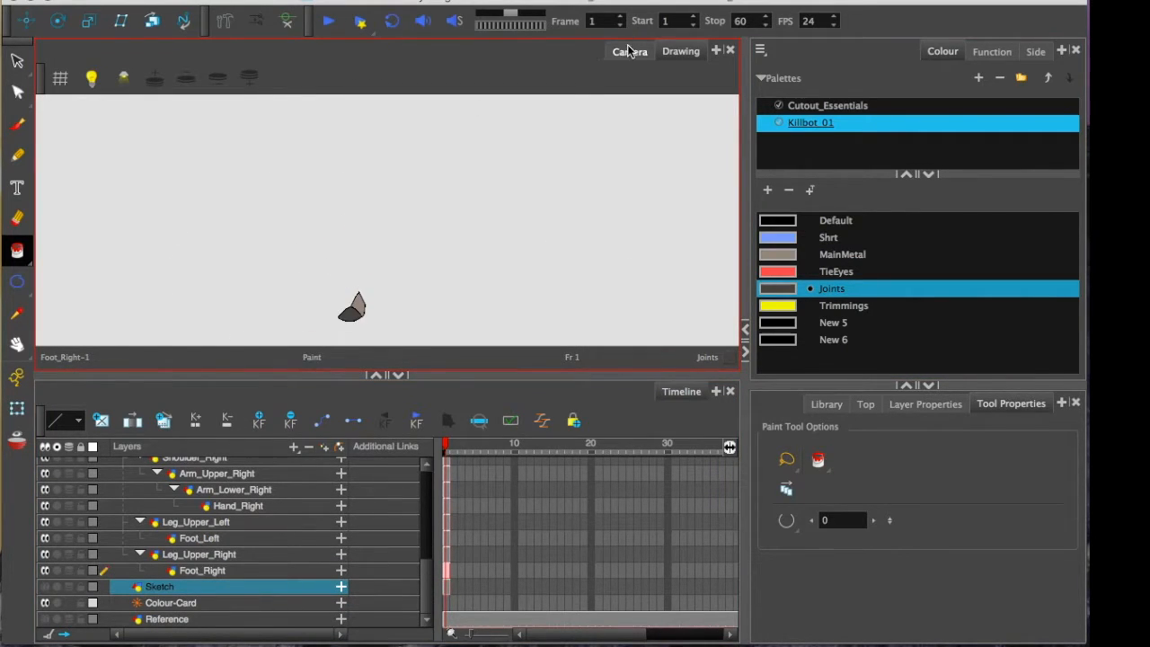
{"action": "left_click", "coordinate": [630, 51]}
{"action": "key", "text": "1"}
{"action": "key", "text": "1"}
{"action": "left_click_drag", "start_coordinate": [364, 374], "coordinate": [364, 416]}
{"action": "key", "text": "2"}
{"action": "key", "text": "2"}
{"action": "left_click_drag", "start_coordinate": [297, 185], "coordinate": [286, 287]}
{"action": "key", "text": "2"}
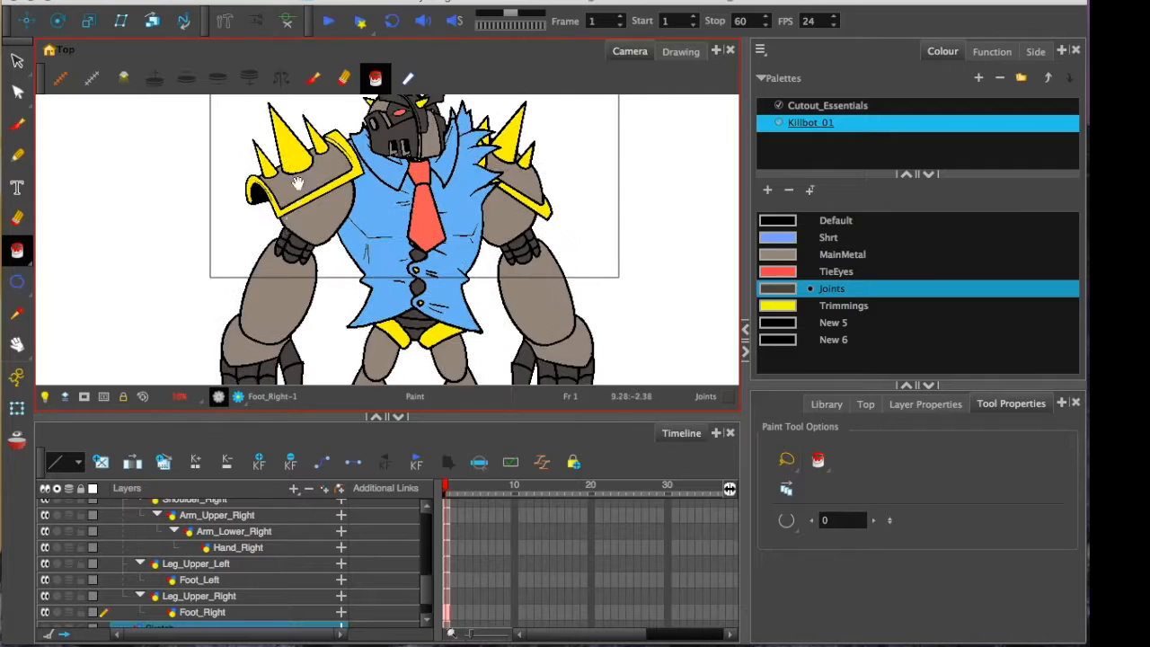
{"action": "key", "text": "1"}
{"action": "key", "text": "1"}
{"action": "left_click_drag", "start_coordinate": [223, 370], "coordinate": [237, 259]}
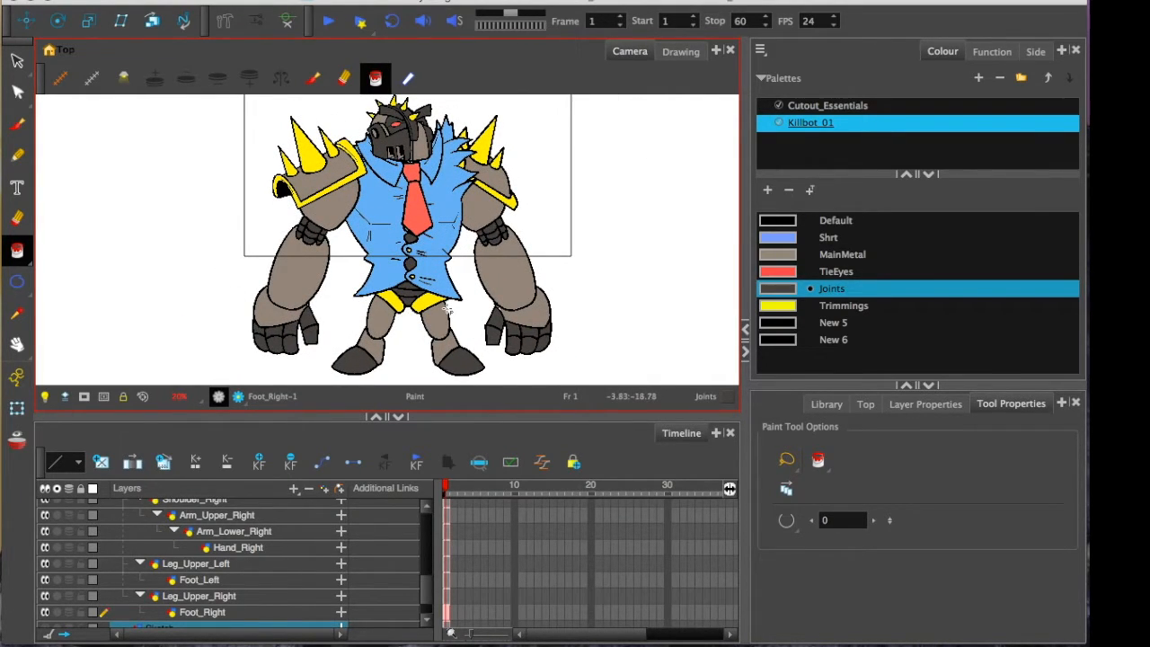
Change the MainMetal swatch to a darker brown with RGB 115, 96, 83
{"action": "double_click", "coordinate": [776, 255]}
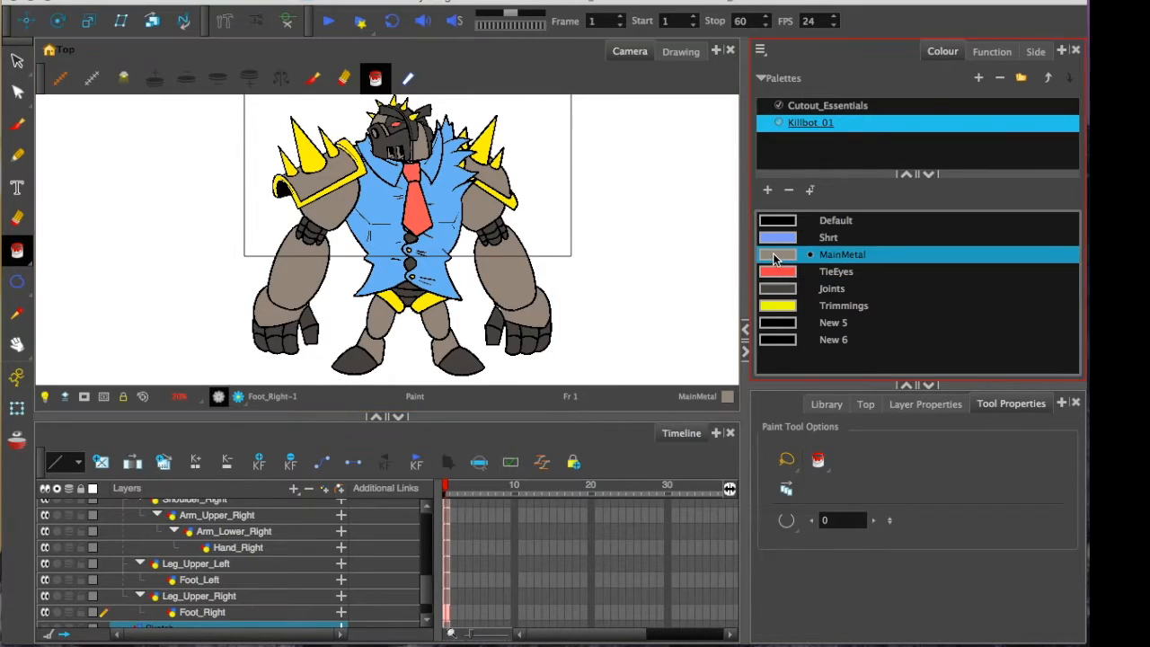
{"action": "mouse_move", "coordinate": [491, 161]}
{"action": "left_mouse_down"}
{"action": "mouse_move", "coordinate": [579, 267]}
{"action": "mouse_move", "coordinate": [584, 340]}
{"action": "left_mouse_up"}
{"action": "left_click_drag", "start_coordinate": [561, 481], "coordinate": [584, 500]}
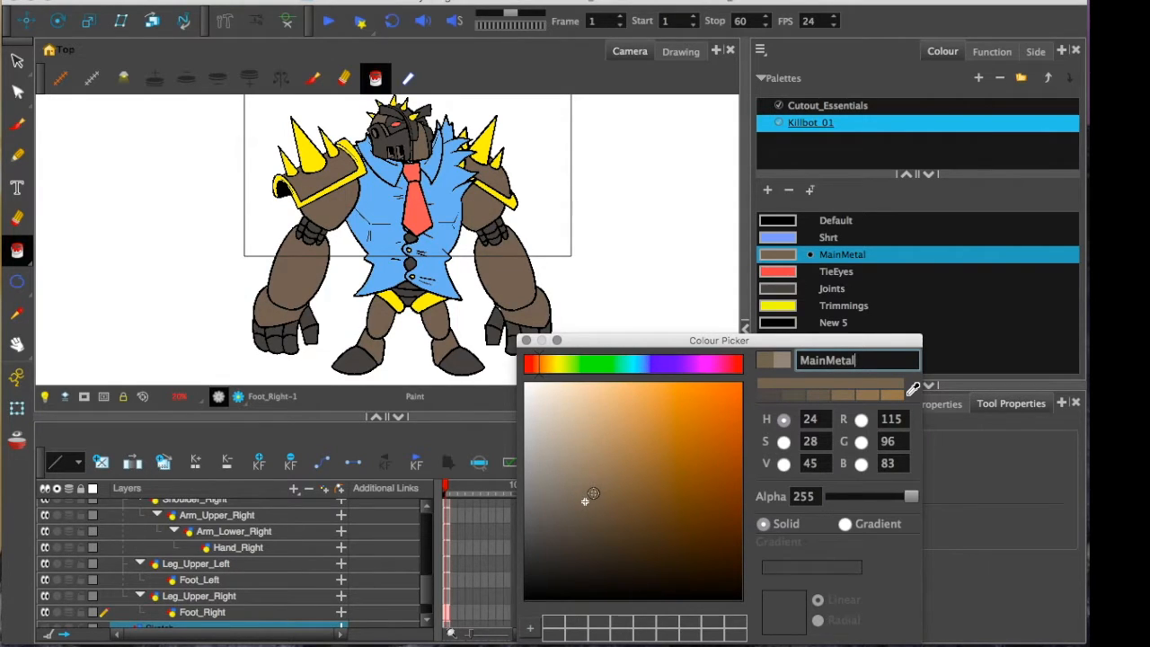
{"action": "left_click", "coordinate": [527, 340]}
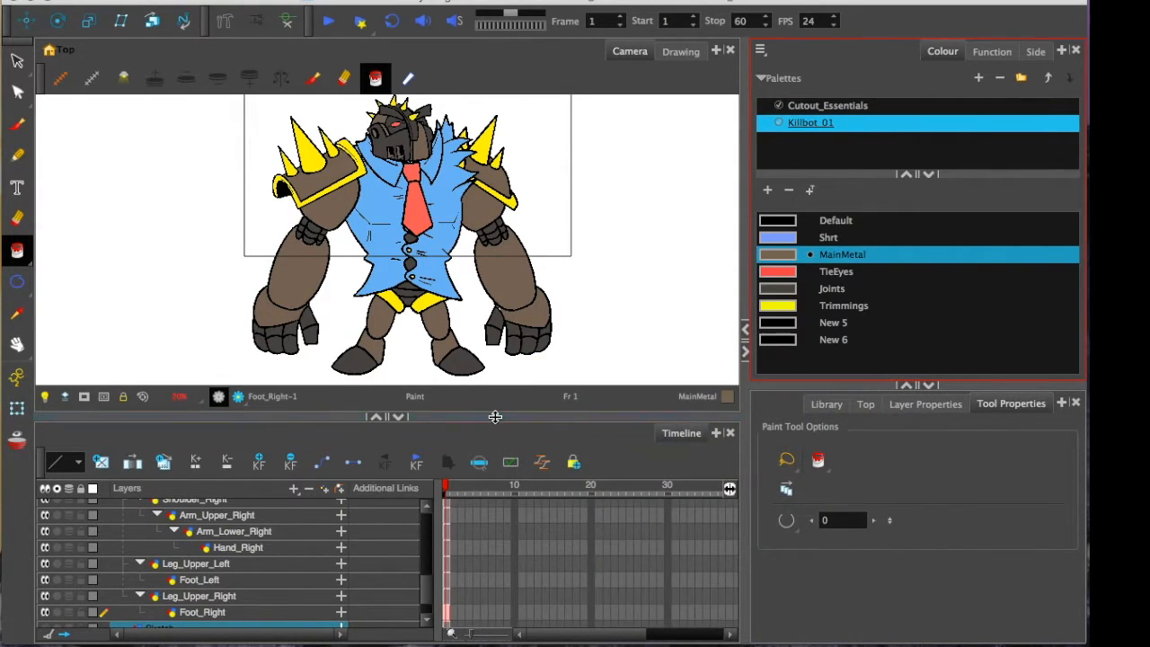
Move the MouthPlate layer above Mohawk in the HeadPeg group so it covers the lower end of the mohawk
{"action": "left_click_drag", "start_coordinate": [493, 409], "coordinate": [493, 436]}
{"action": "left_click_drag", "start_coordinate": [257, 249], "coordinate": [249, 241]}
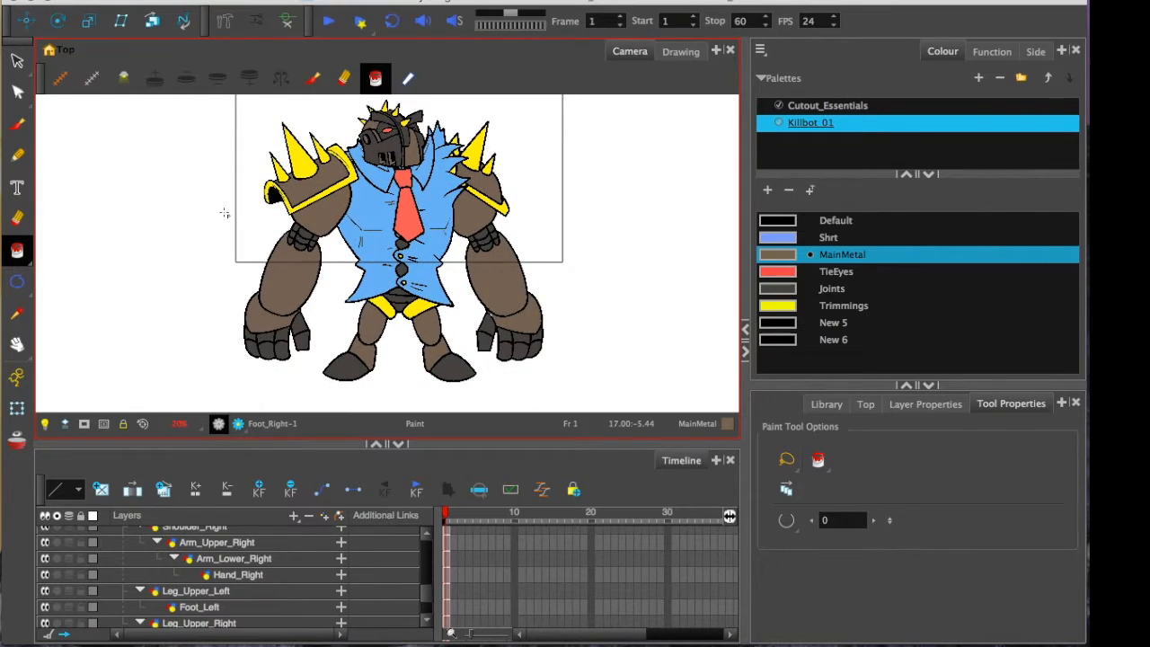
{"action": "scroll", "coordinate": [257, 245], "scroll_direction": "up", "scroll_amount": 5}
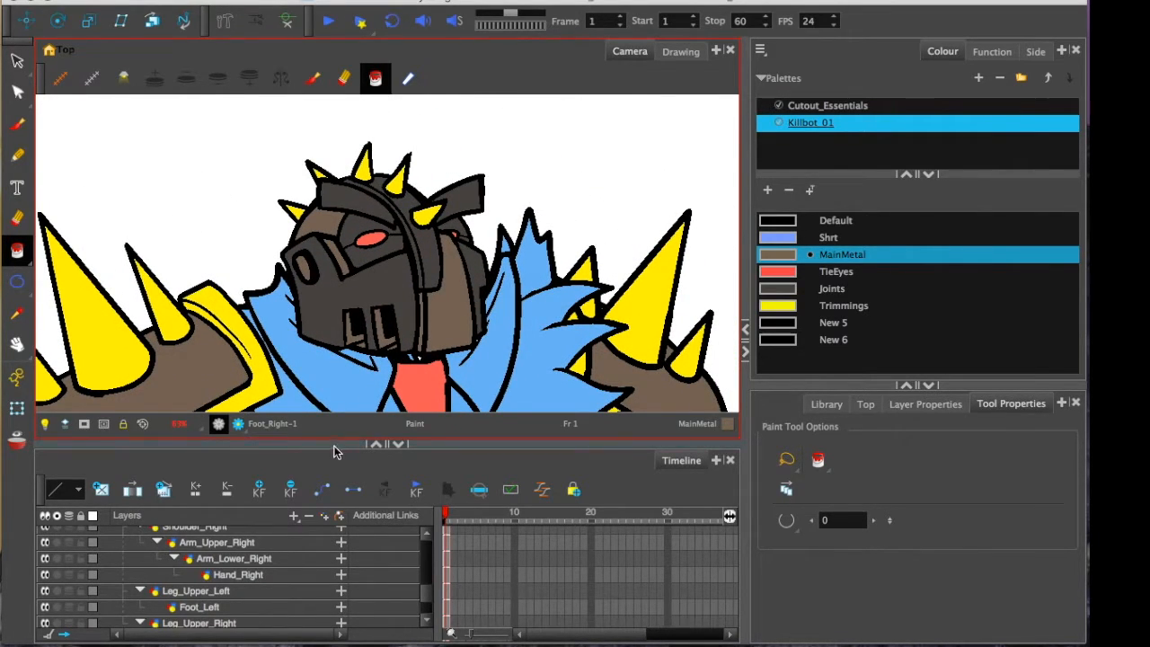
{"action": "left_click_drag", "start_coordinate": [322, 442], "coordinate": [324, 310]}
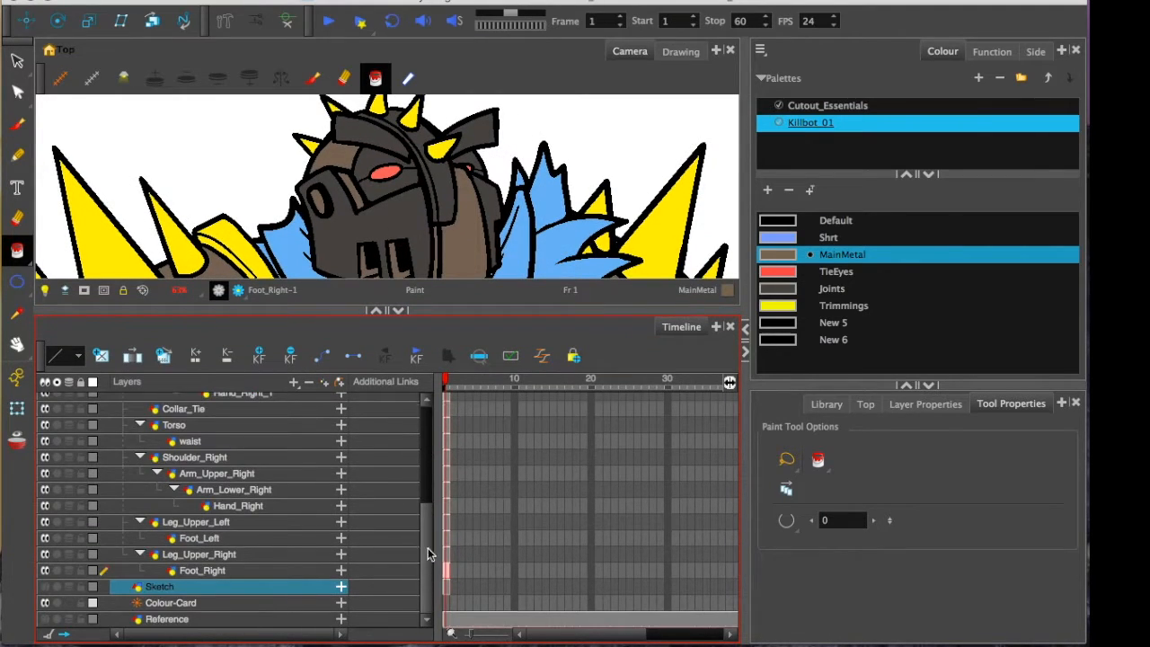
{"action": "scroll", "coordinate": [428, 559], "scroll_direction": "up", "scroll_amount": 5}
{"action": "left_click_drag", "start_coordinate": [191, 448], "coordinate": [193, 422]}
{"action": "left_click_drag", "start_coordinate": [306, 310], "coordinate": [352, 515]}
Try the Joints colour on the rounded upper sections of both arms
{"action": "scroll", "coordinate": [268, 190], "scroll_direction": "down", "scroll_amount": 4}
{"action": "scroll", "coordinate": [214, 339], "scroll_direction": "down", "scroll_amount": 2}
{"action": "scroll", "coordinate": [214, 339], "scroll_direction": "up", "scroll_amount": 2}
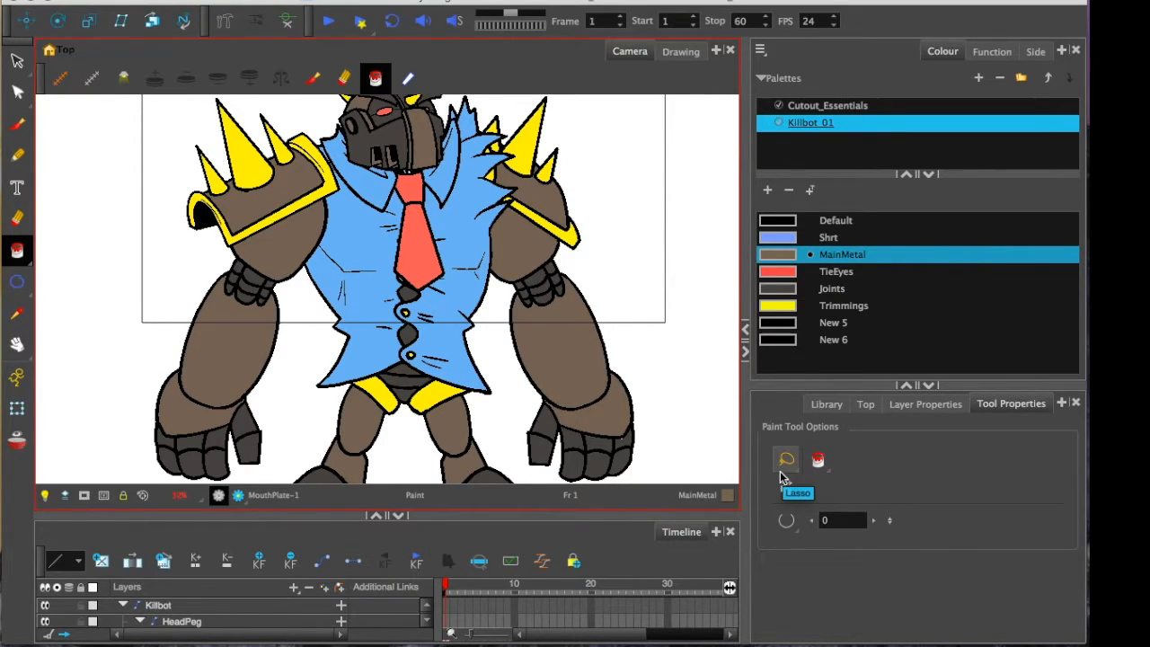
{"action": "key", "text": "1"}
{"action": "key", "text": "2"}
{"action": "left_click_drag", "start_coordinate": [609, 395], "coordinate": [614, 435]}
{"action": "left_click", "coordinate": [774, 289]}
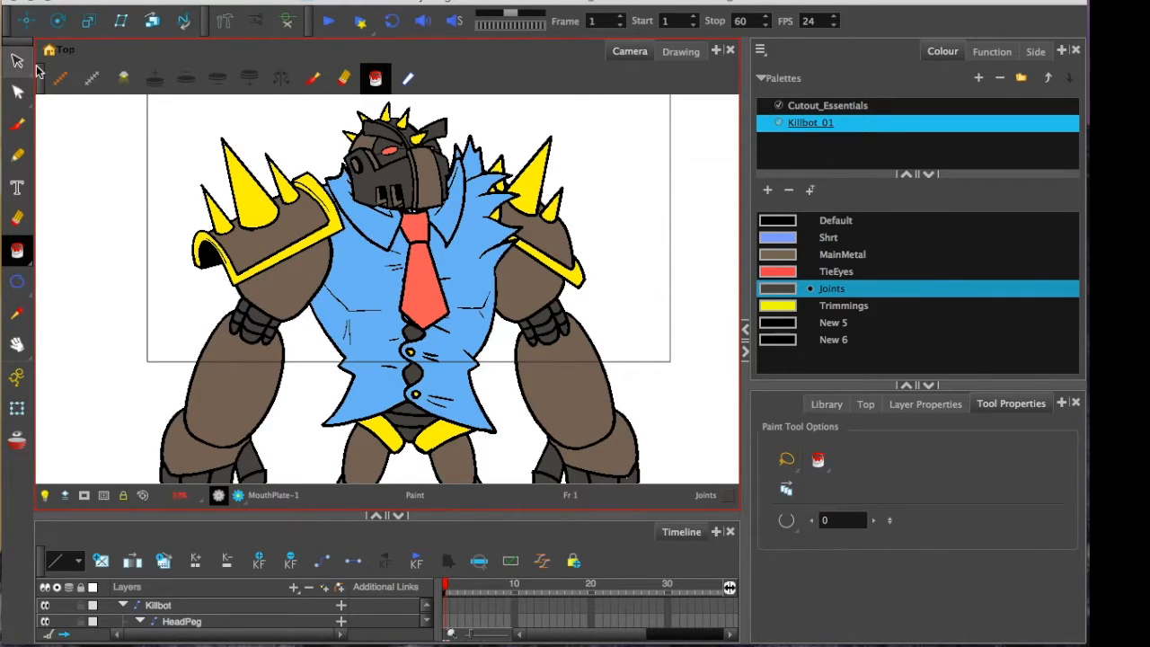
{"action": "left_click", "coordinate": [17, 61]}
{"action": "left_click", "coordinate": [267, 289]}
{"action": "left_click", "coordinate": [17, 251]}
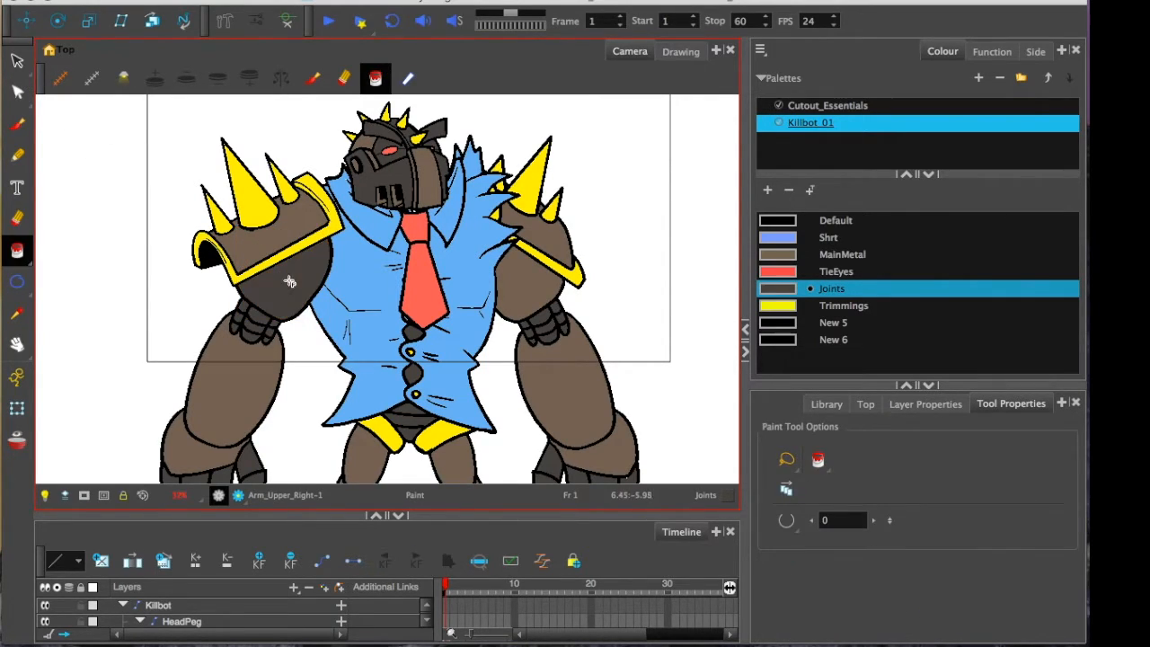
{"action": "left_click", "coordinate": [17, 60]}
{"action": "left_click", "coordinate": [500, 269]}
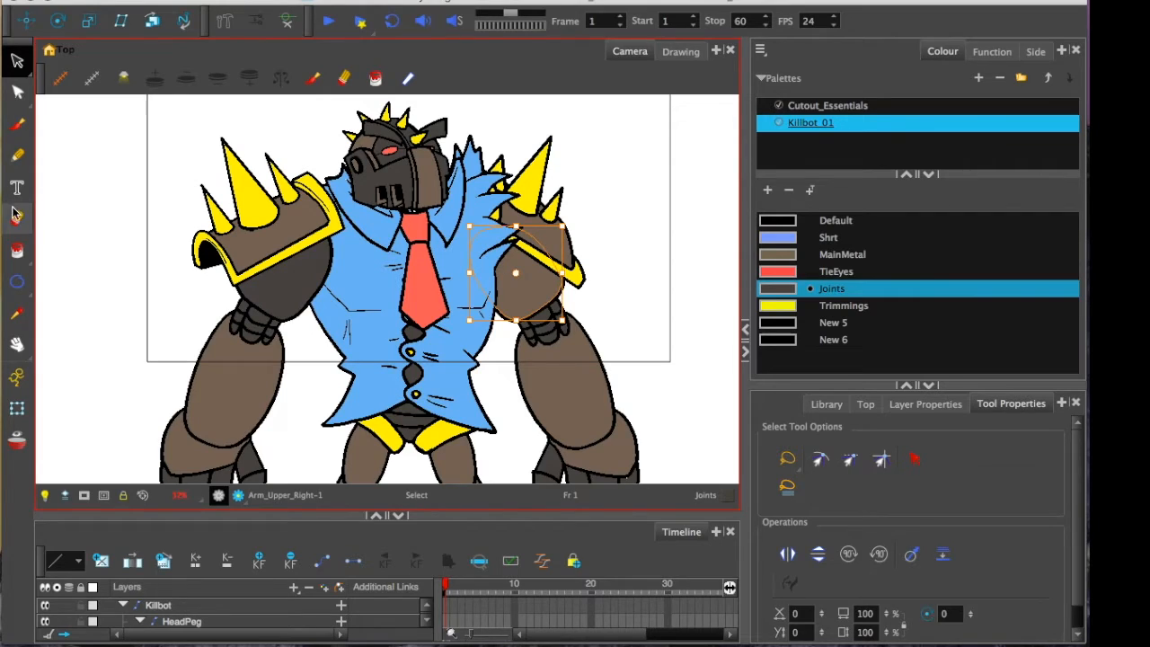
{"action": "left_click", "coordinate": [17, 250]}
{"action": "key", "text": "2"}
{"action": "key", "text": "2"}
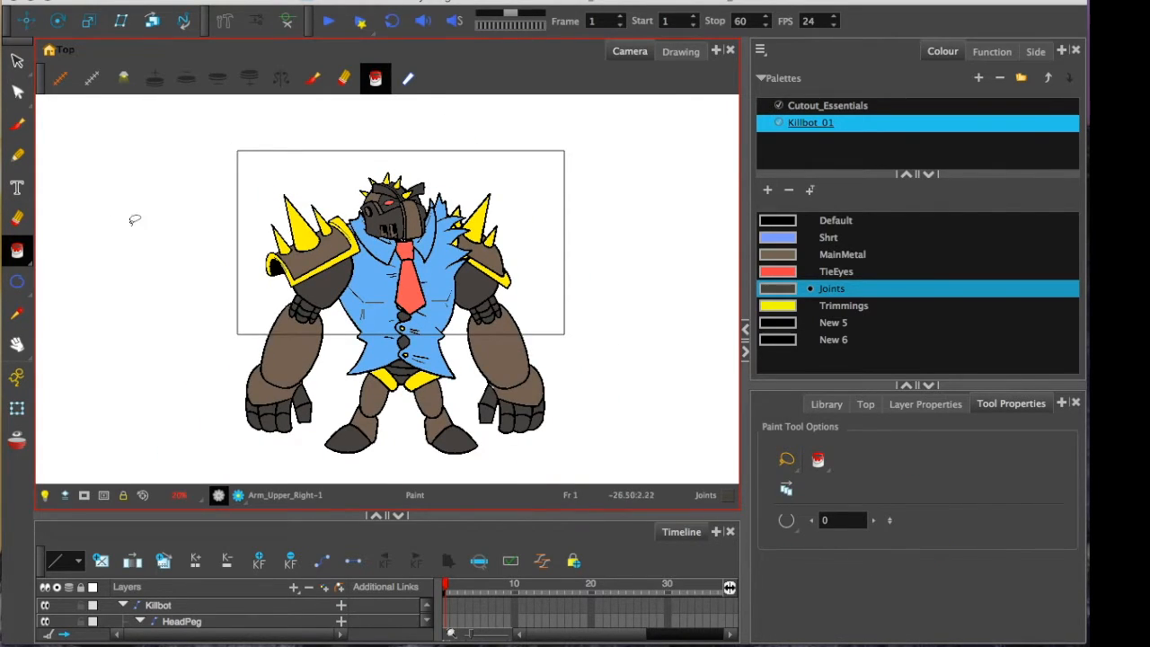
{"action": "key", "text": "1"}
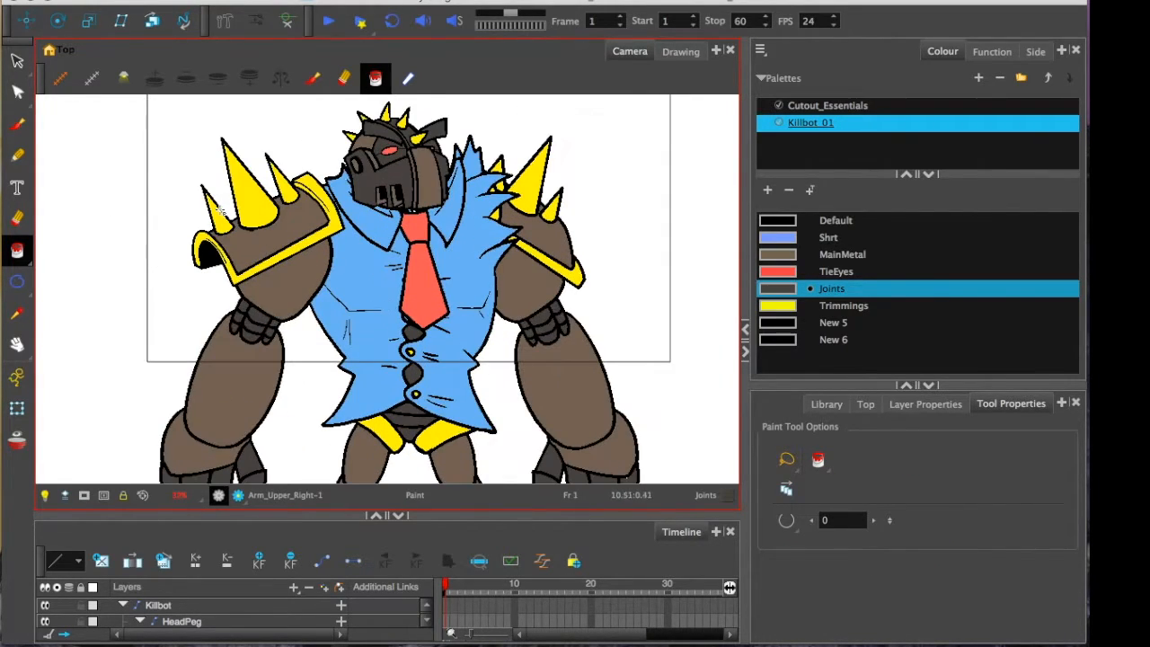
Change the Joints swatch to a darker brown with RGB 57, 51, 48
{"action": "double_click", "coordinate": [773, 290]}
{"action": "left_click_drag", "start_coordinate": [454, 149], "coordinate": [618, 257]}
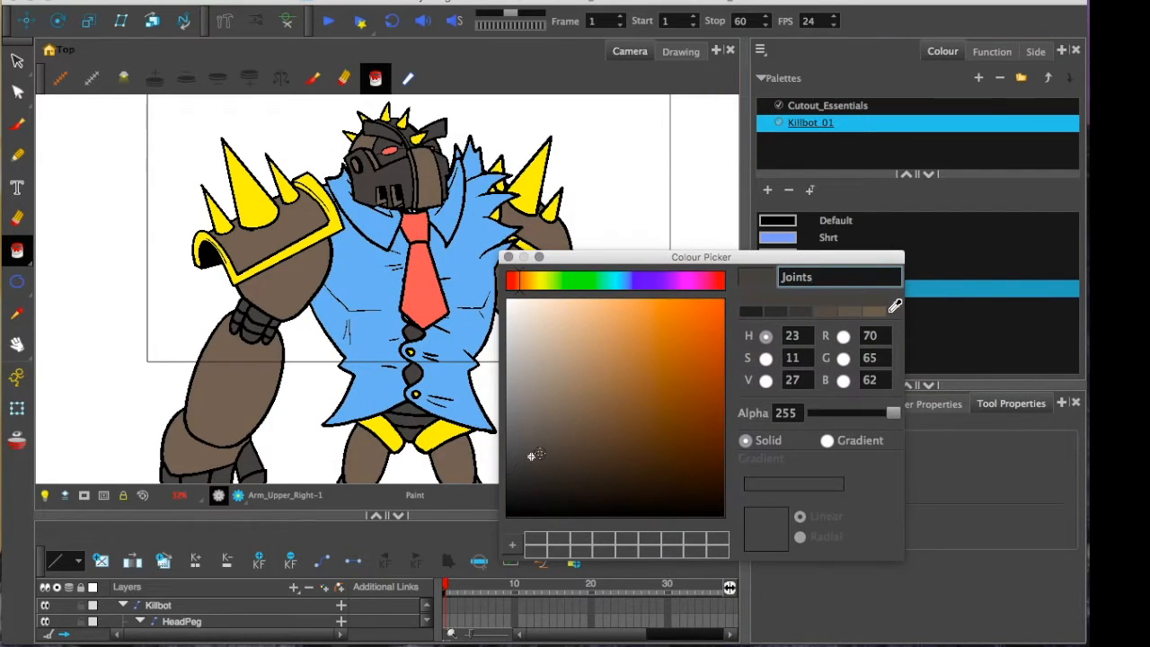
{"action": "left_click_drag", "start_coordinate": [537, 475], "coordinate": [540, 468]}
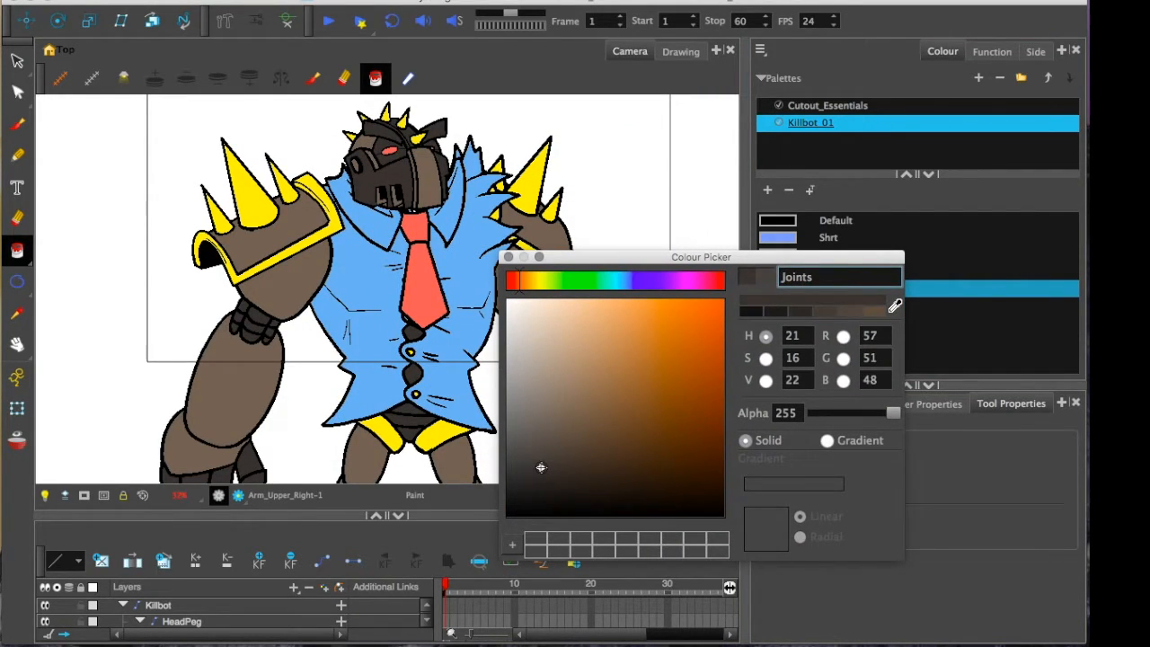
{"action": "left_click", "coordinate": [508, 256]}
Recolour the front of the robot's mouth plate with MainMetal
{"action": "key", "text": "2"}
{"action": "key", "text": "2"}
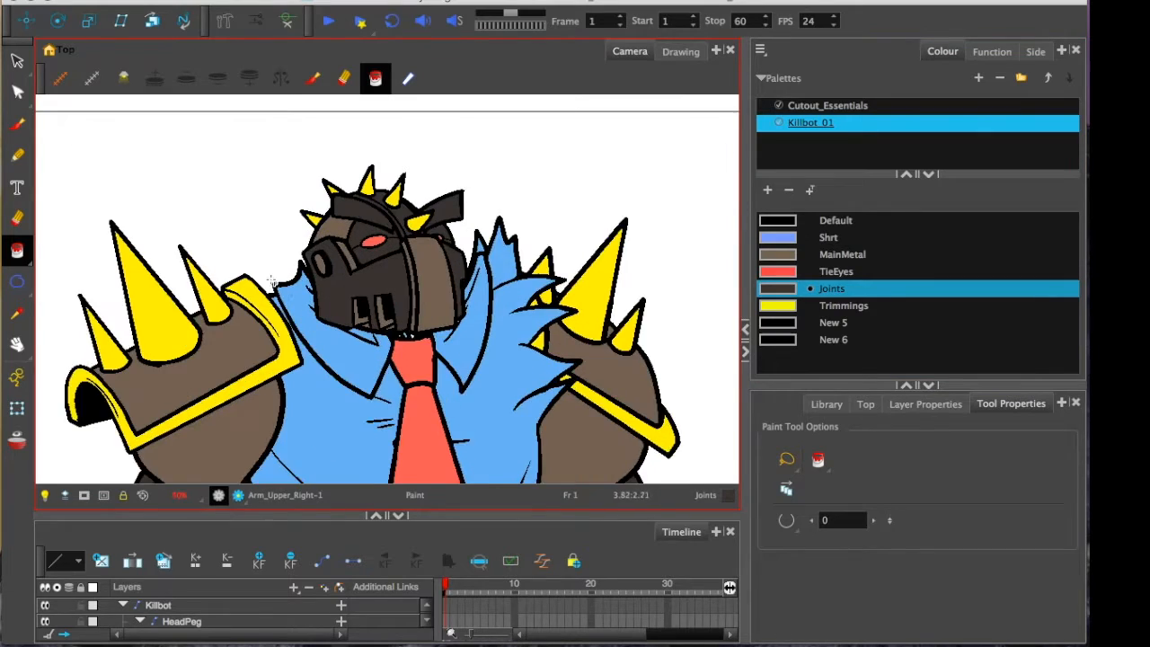
{"action": "left_click", "coordinate": [16, 64]}
{"action": "left_click", "coordinate": [341, 287]}
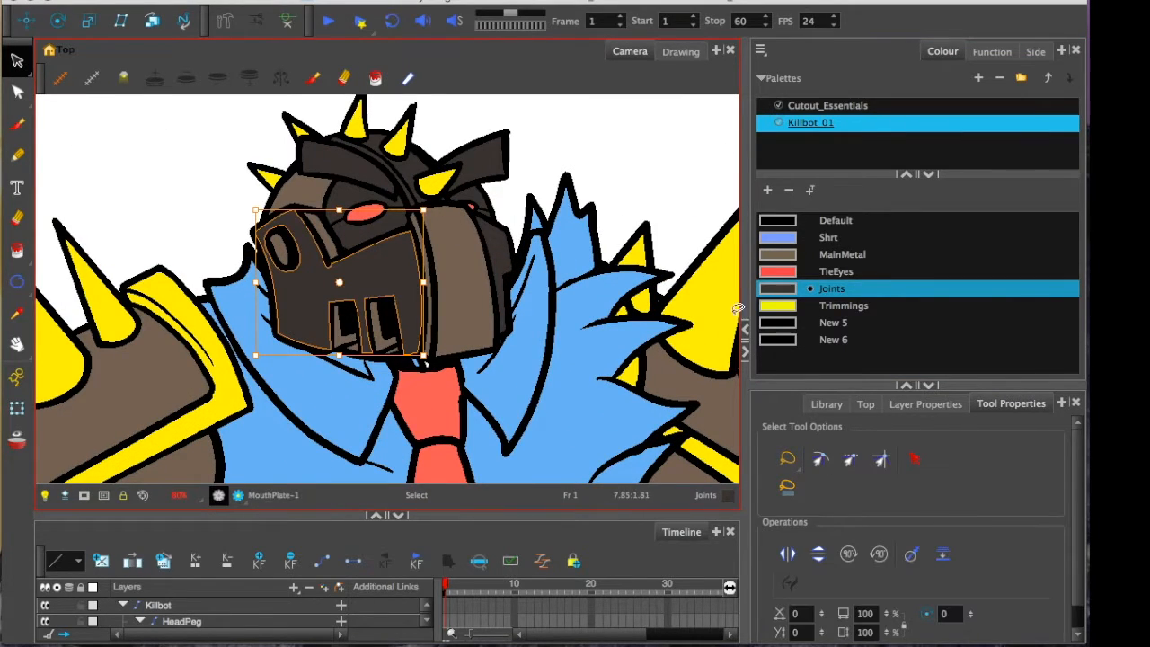
{"action": "left_click", "coordinate": [777, 255]}
{"action": "left_click", "coordinate": [185, 182]}
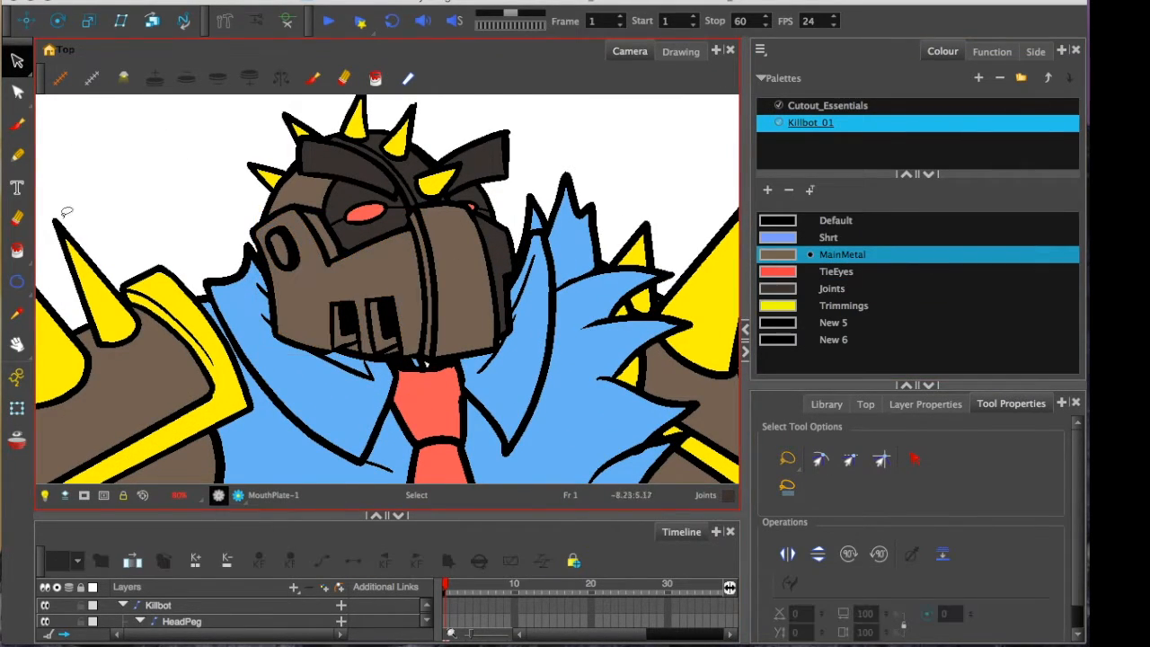
Fill the remaining dark side section of the MouthPlate drawing with MainMetal
{"action": "left_click", "coordinate": [16, 250]}
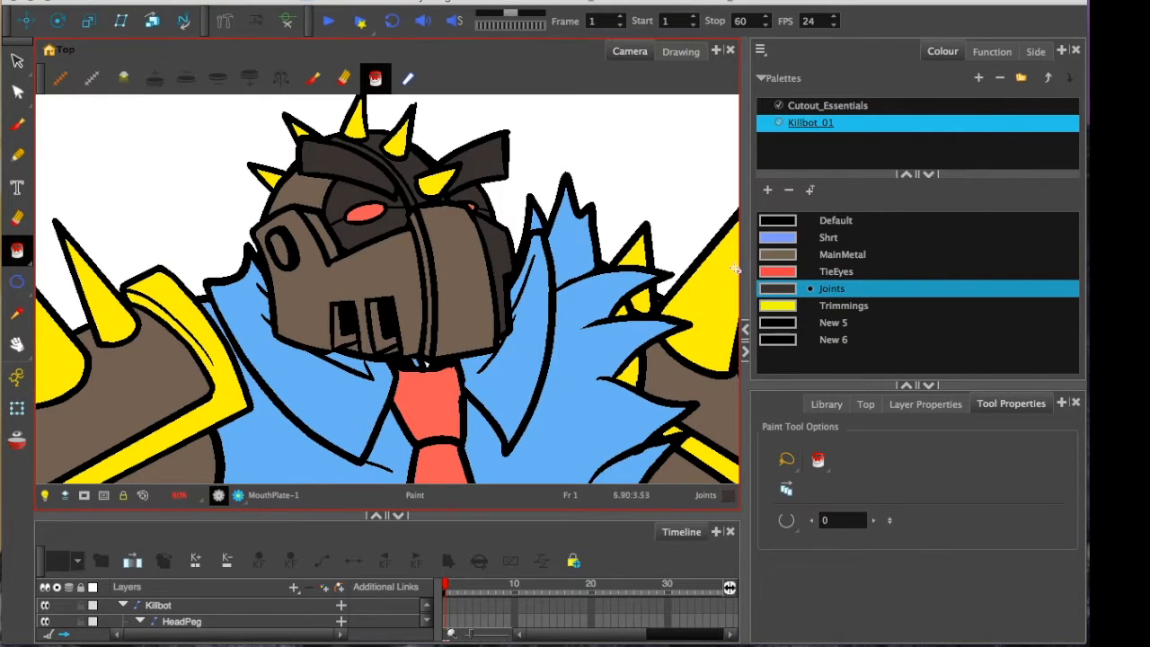
{"action": "left_click", "coordinate": [780, 256]}
{"action": "scroll", "coordinate": [511, 306], "scroll_direction": "down", "scroll_amount": 2}
{"action": "scroll", "coordinate": [511, 306], "scroll_direction": "up", "scroll_amount": 1}
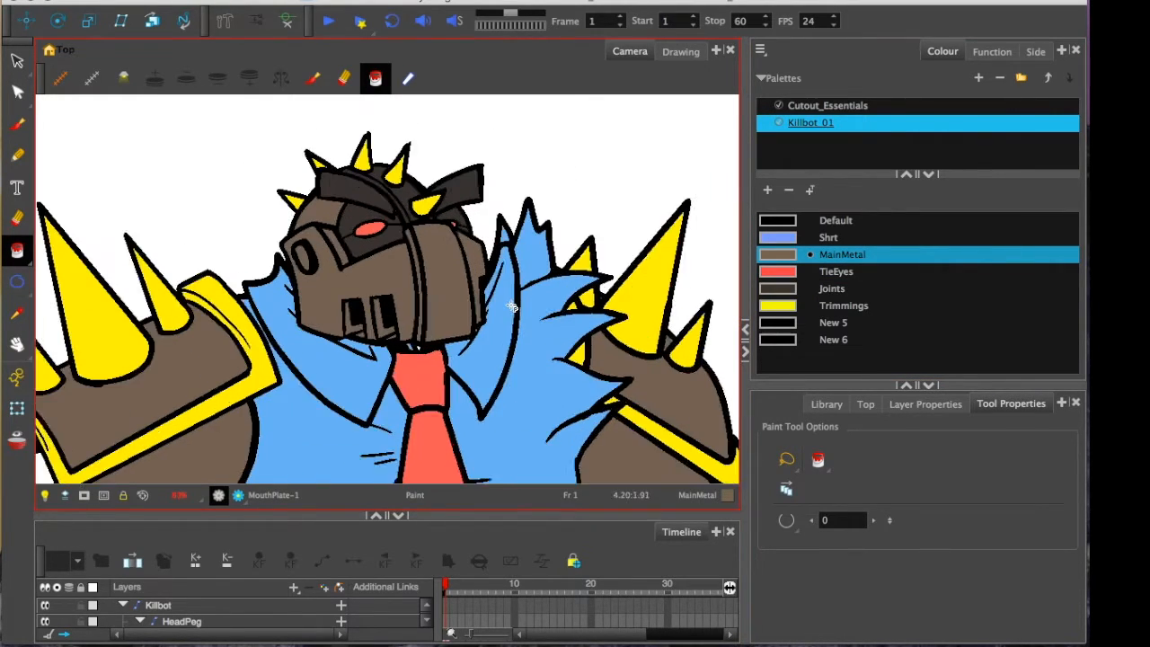
{"action": "scroll", "coordinate": [511, 306], "scroll_direction": "up", "scroll_amount": 1}
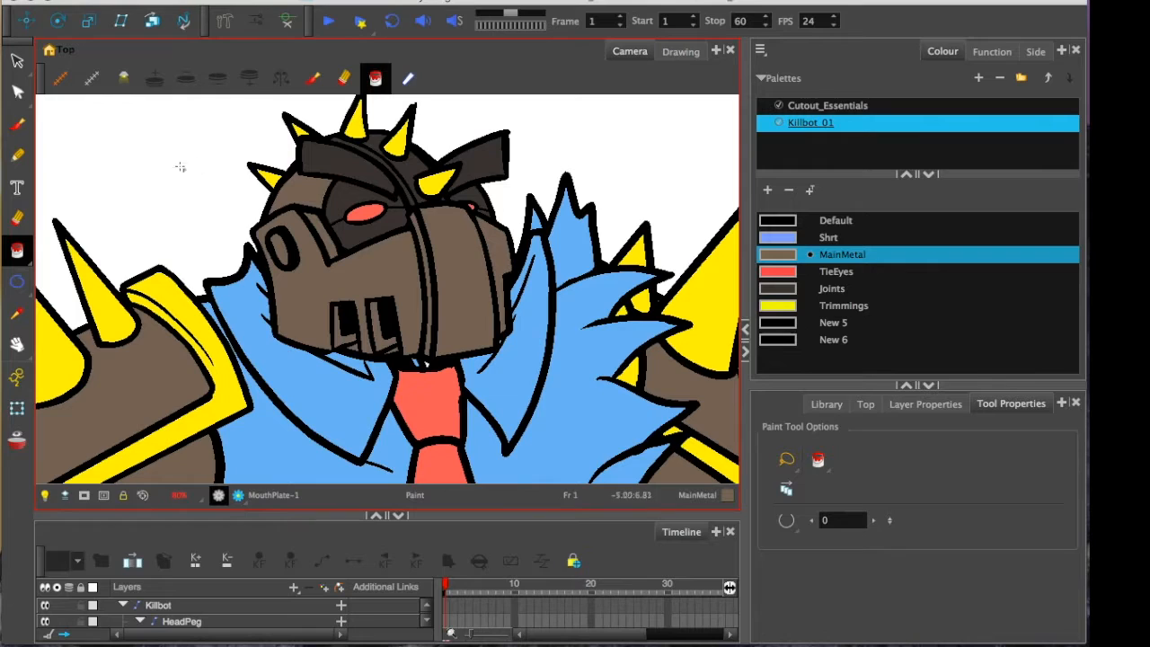
Fill the Eyebrow_Right and Eyebrow_Left drawings with the MainMetal colour
{"action": "left_click_drag", "start_coordinate": [154, 515], "coordinate": [134, 357]}
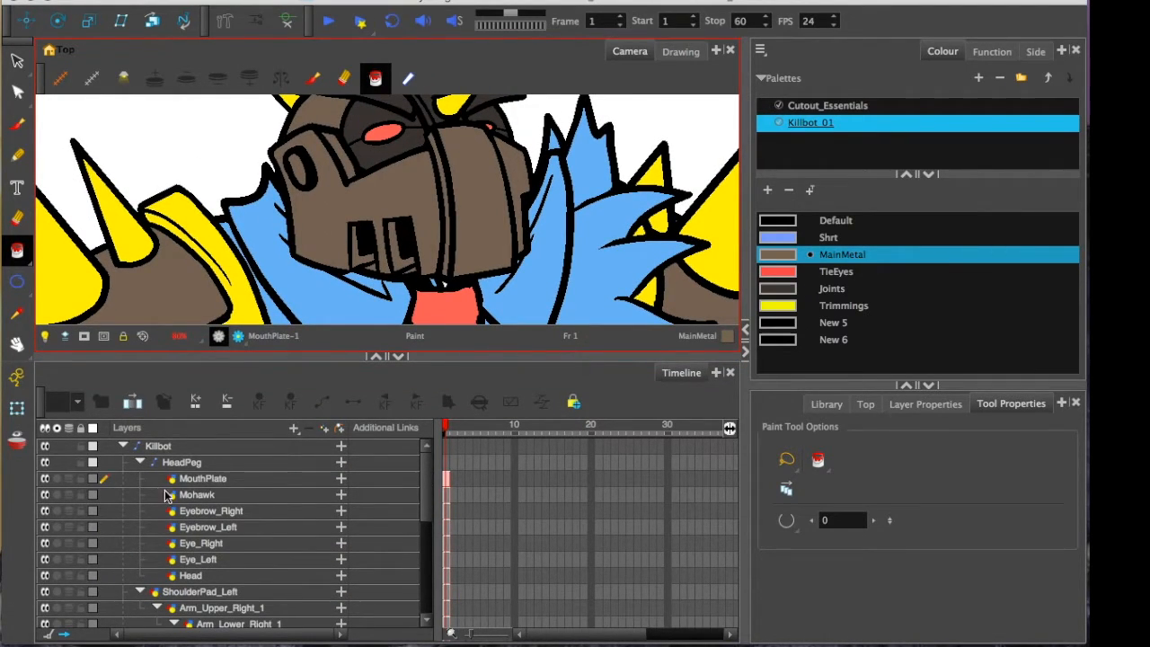
{"action": "left_click_drag", "start_coordinate": [425, 518], "coordinate": [423, 525]}
{"action": "left_click", "coordinate": [282, 486]}
{"action": "scroll", "coordinate": [218, 176], "scroll_direction": "up", "scroll_amount": 3}
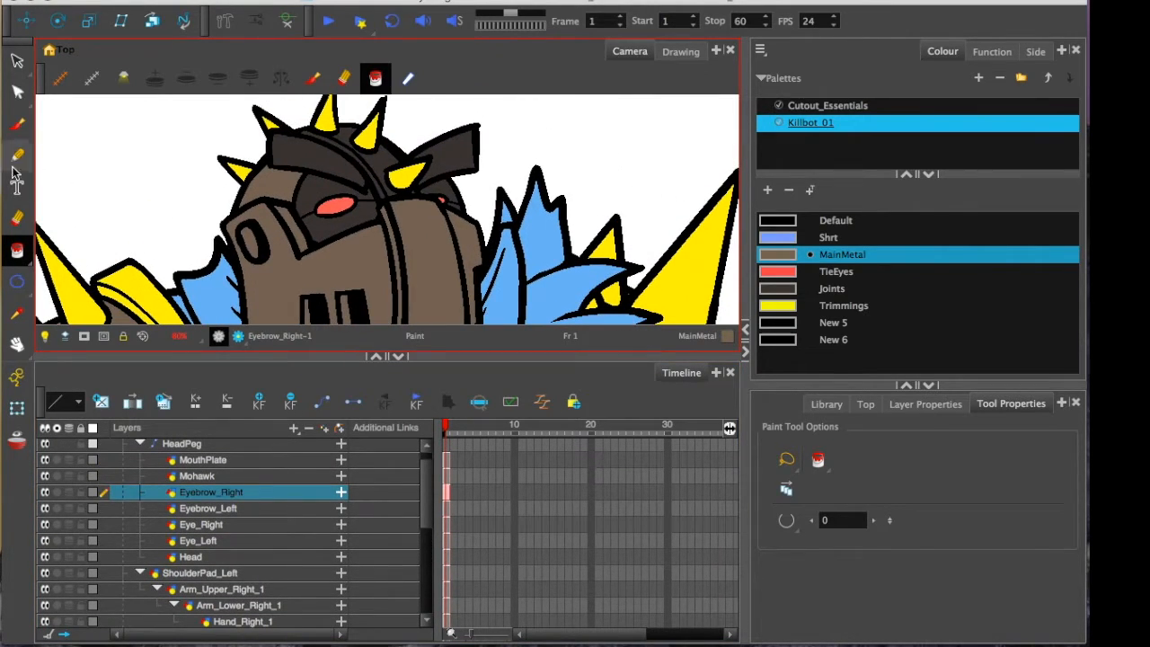
{"action": "left_click", "coordinate": [212, 508]}
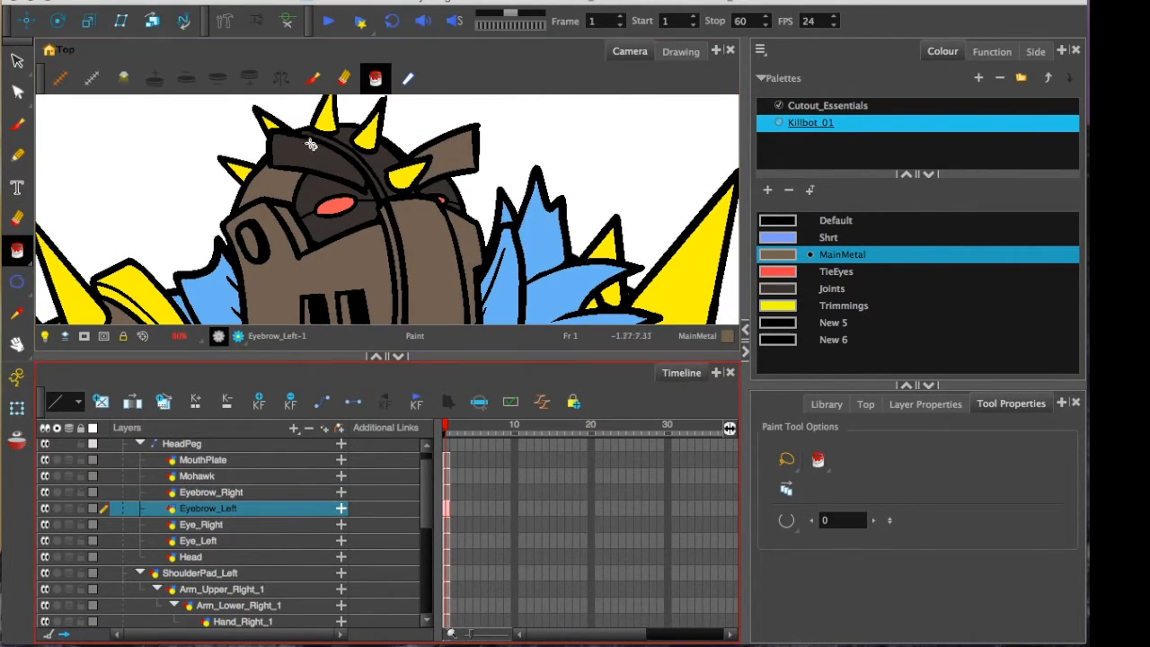
Move the Eyebrow_Left layer above Mohawk, directly below MouthPlate
{"action": "key", "text": "2"}
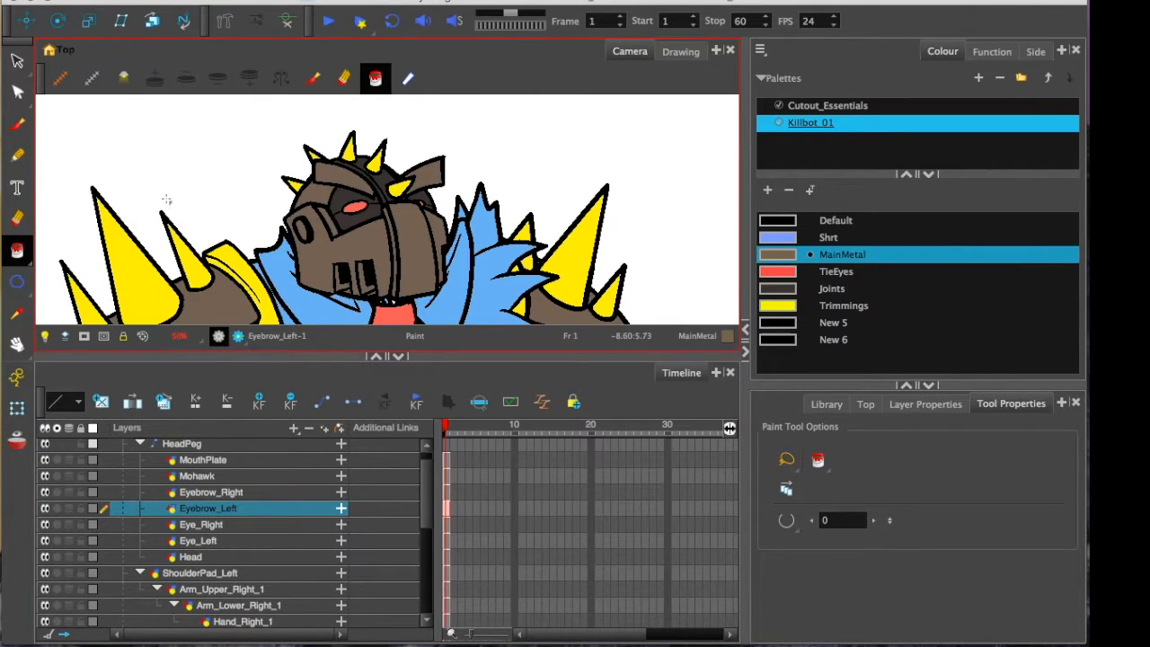
{"action": "key", "text": "1"}
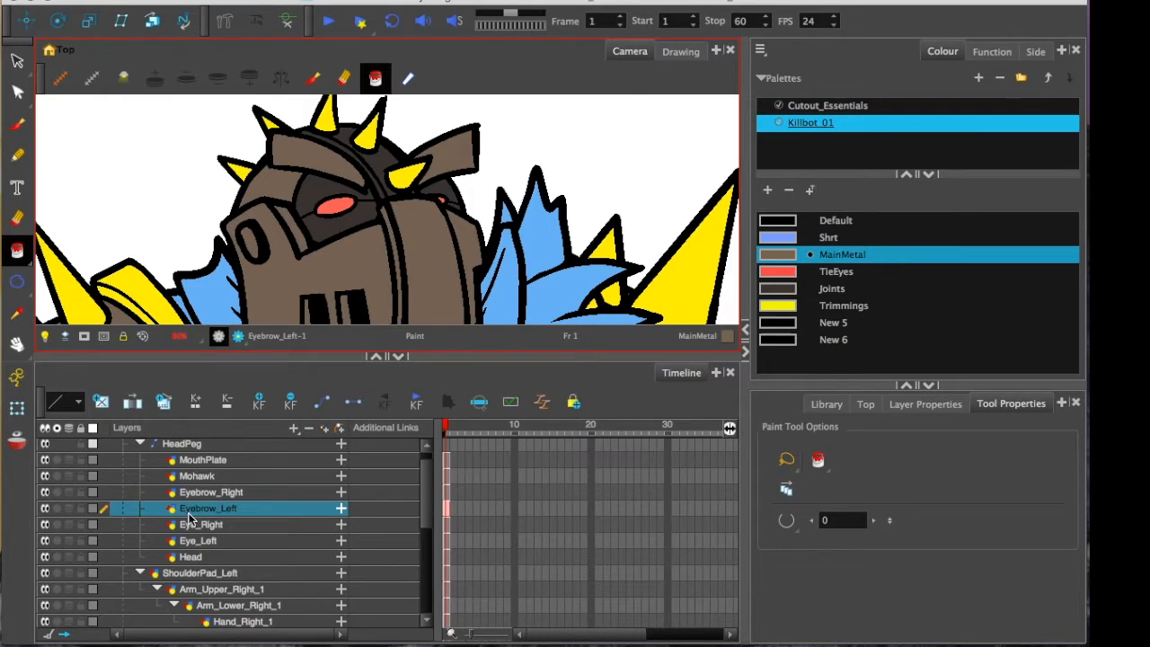
{"action": "left_click_drag", "start_coordinate": [191, 510], "coordinate": [186, 473]}
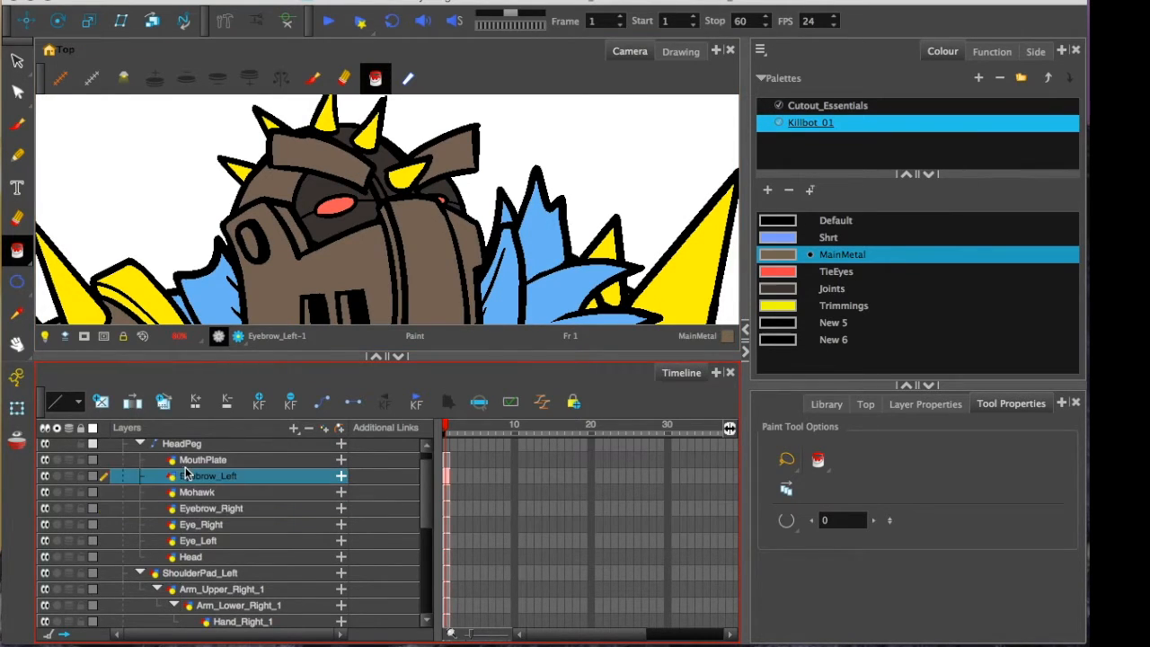
Recolour the toes of the Foot_Left and Foot_Right drawings with the Trimmings colour
{"action": "key", "text": "1"}
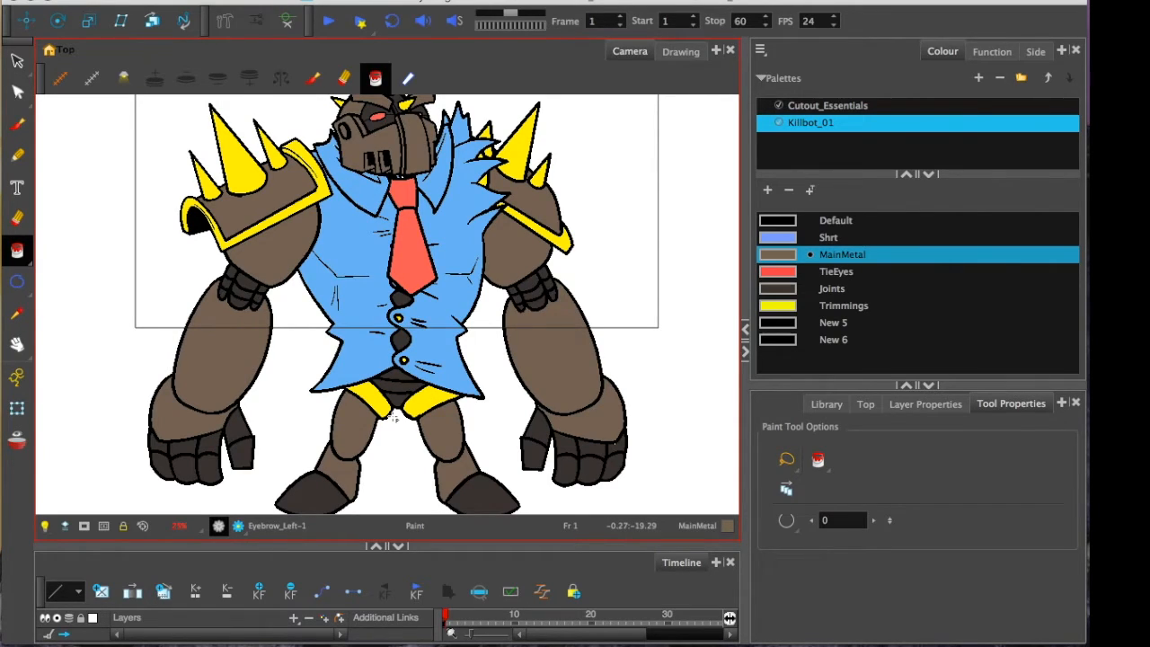
{"action": "scroll", "coordinate": [452, 431], "scroll_direction": "down", "scroll_amount": 3}
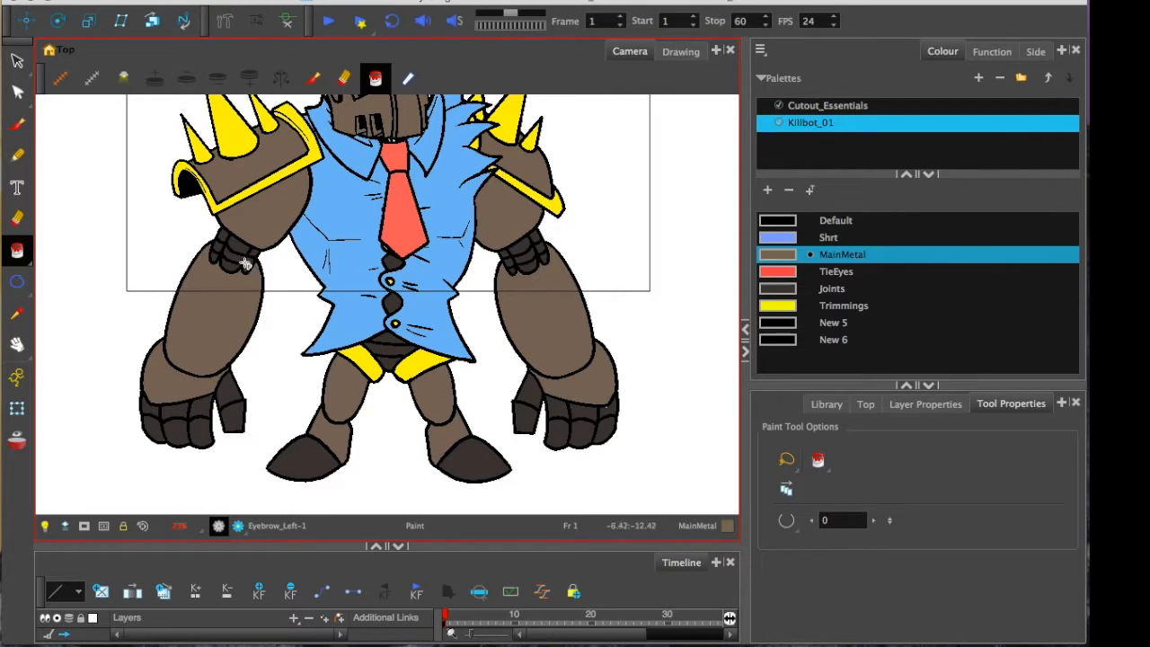
{"action": "left_click", "coordinate": [17, 59]}
{"action": "left_click", "coordinate": [303, 458]}
{"action": "left_click", "coordinate": [770, 308]}
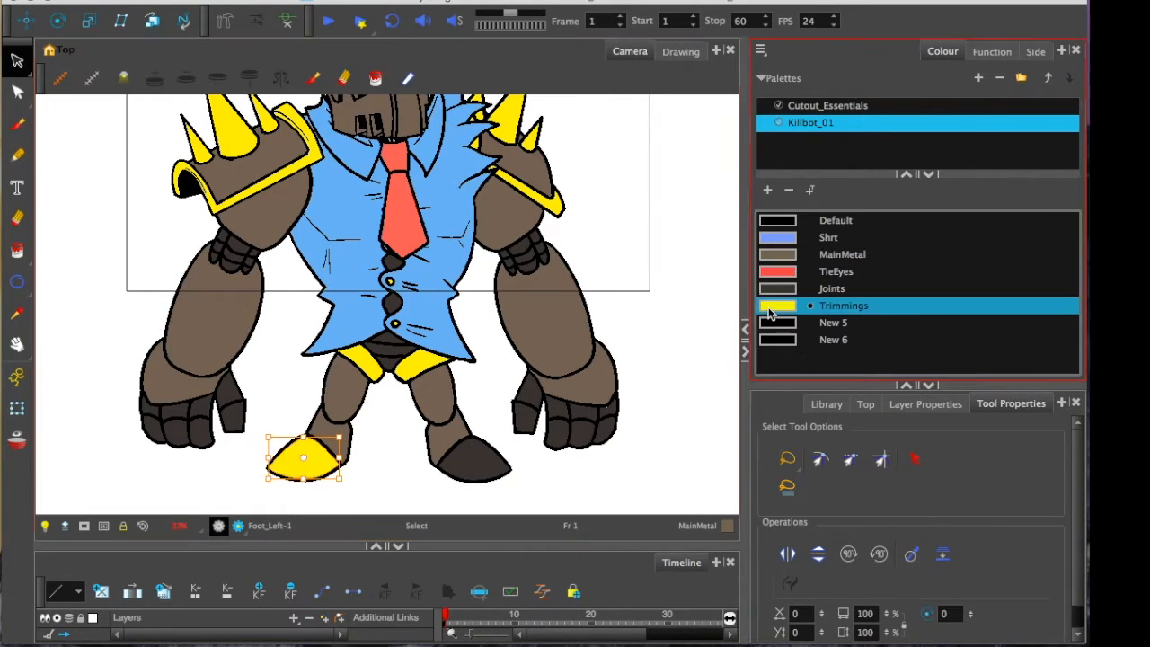
{"action": "left_click", "coordinate": [474, 460]}
{"action": "left_click", "coordinate": [770, 307]}
{"action": "left_click", "coordinate": [192, 288]}
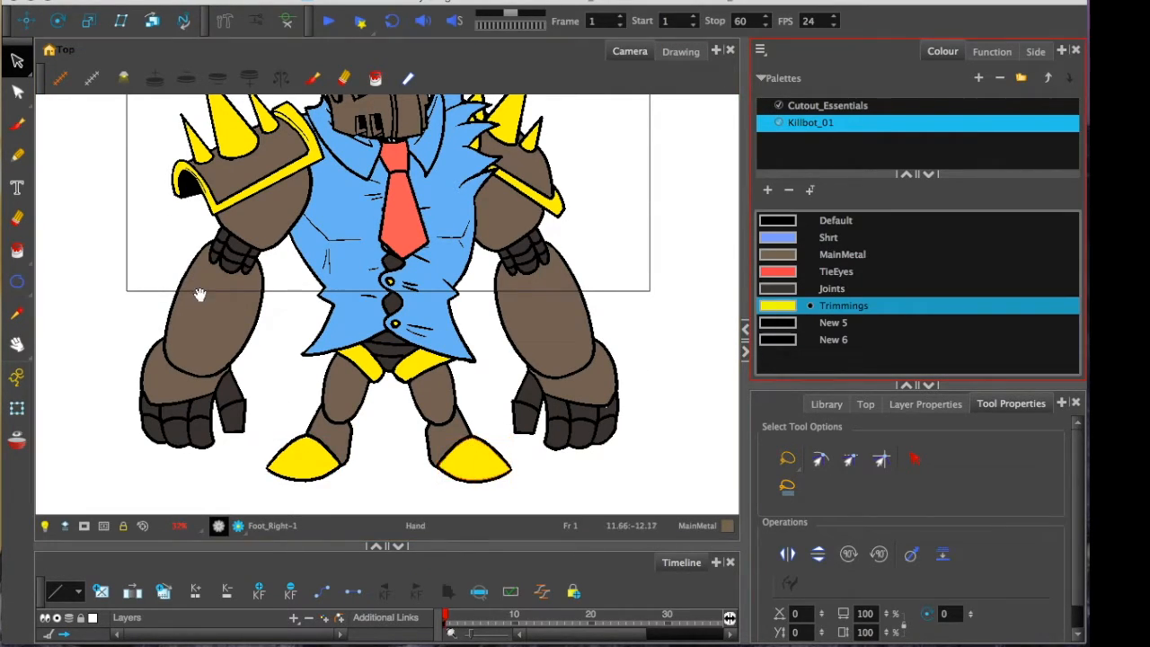
Undo the Trimmings recolouring of the toes on the Foot_Right and Foot_Left drawings
{"action": "scroll", "coordinate": [130, 308], "scroll_direction": "up", "scroll_amount": 1}
{"action": "key", "text": "2"}
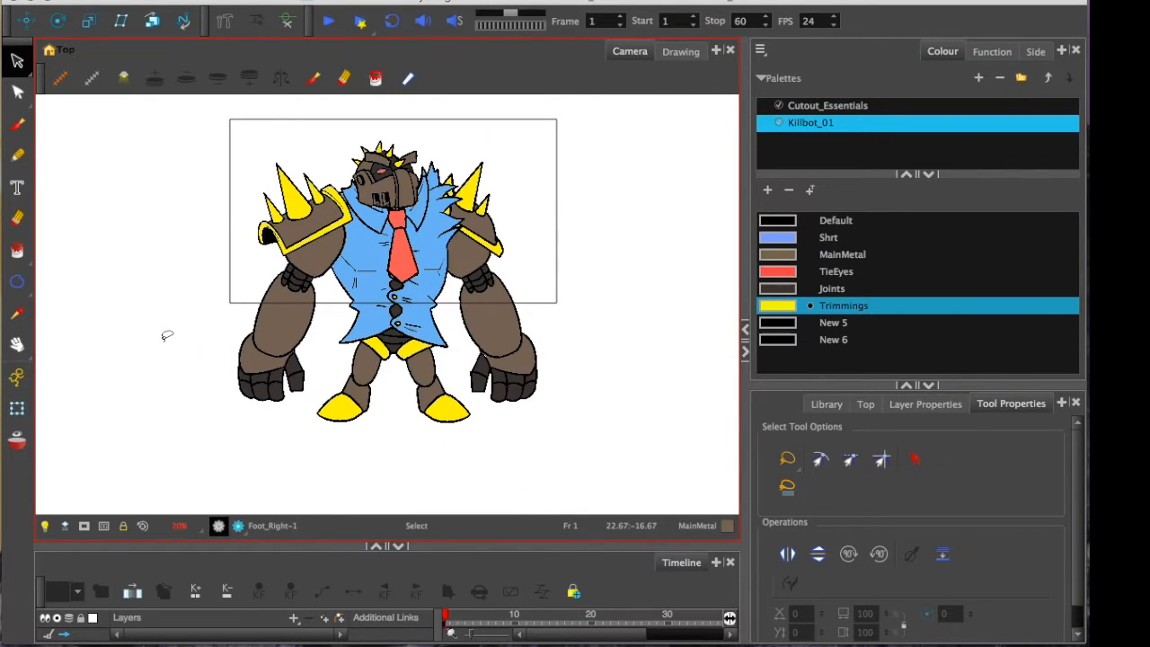
{"action": "key", "text": "ctrl+z"}
{"action": "key", "text": "ctrl+z"}
{"action": "key", "text": "1"}
{"action": "scroll", "coordinate": [149, 329], "scroll_direction": "up", "scroll_amount": 1}
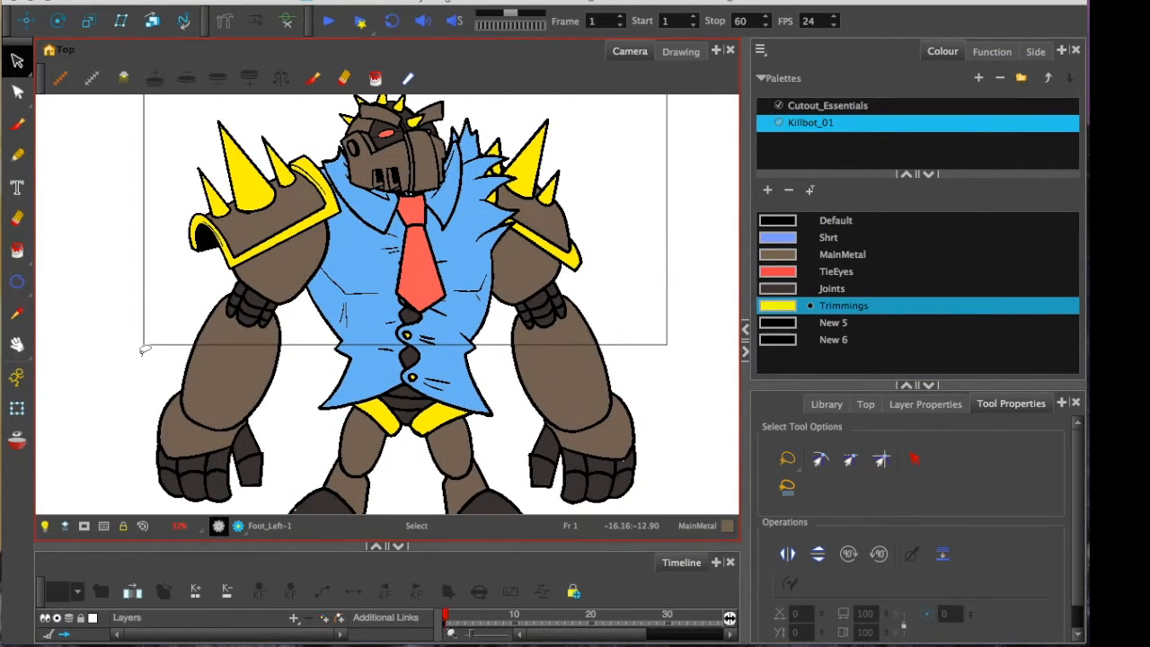
Change the Shrt swatch of the Killbot_01 palette to a muted grey-blue
{"action": "double_click", "coordinate": [777, 237]}
{"action": "left_click_drag", "start_coordinate": [494, 156], "coordinate": [740, 285]}
{"action": "left_click_drag", "start_coordinate": [675, 359], "coordinate": [614, 393]}
{"action": "left_click", "coordinate": [584, 275]}
Darken the TieEyes swatch of the Killbot_01 palette to a deep red
{"action": "double_click", "coordinate": [777, 271]}
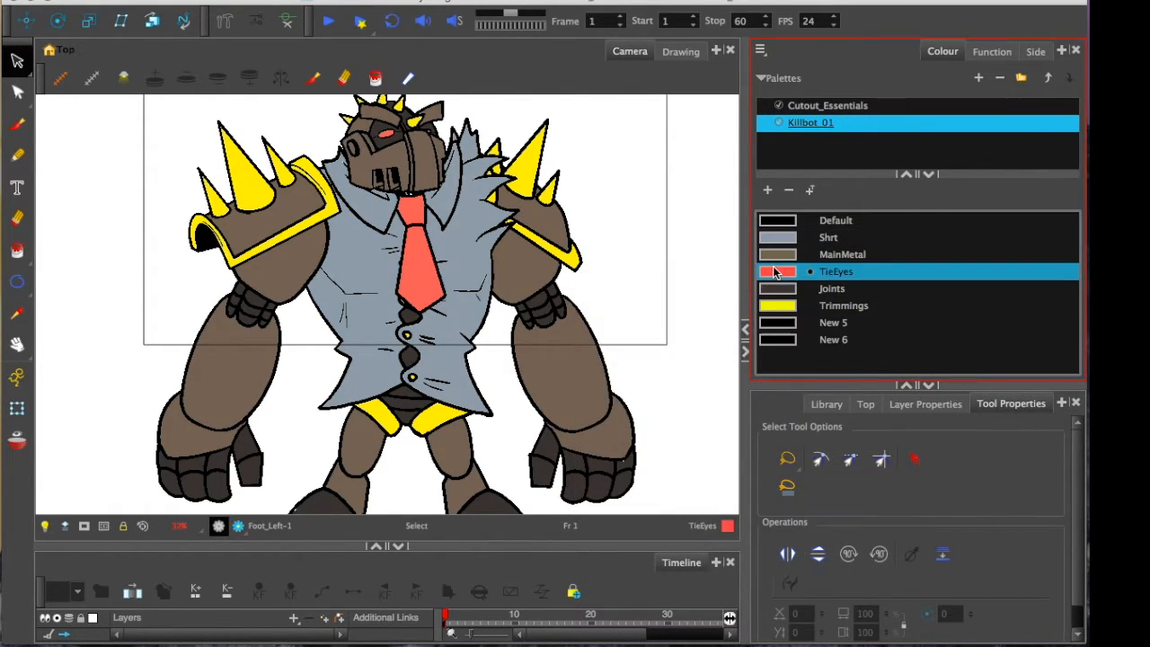
{"action": "left_click_drag", "start_coordinate": [503, 148], "coordinate": [616, 391]}
{"action": "left_click_drag", "start_coordinate": [609, 434], "coordinate": [693, 510]}
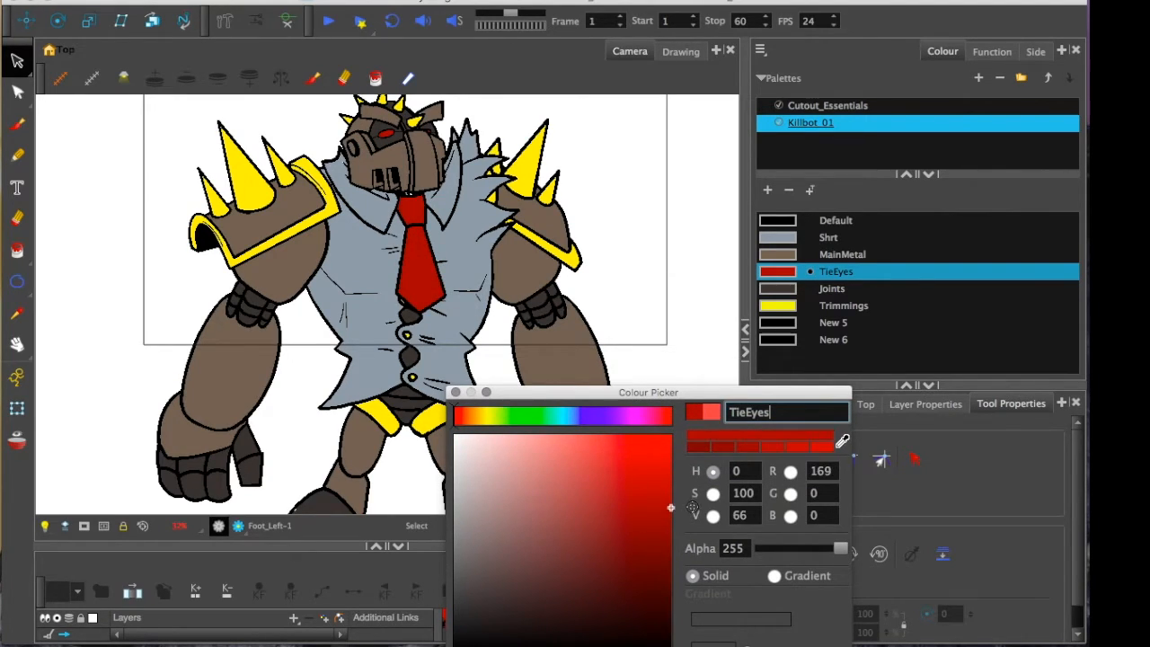
{"action": "left_click_drag", "start_coordinate": [472, 415], "coordinate": [458, 438]}
{"action": "left_click", "coordinate": [456, 392]}
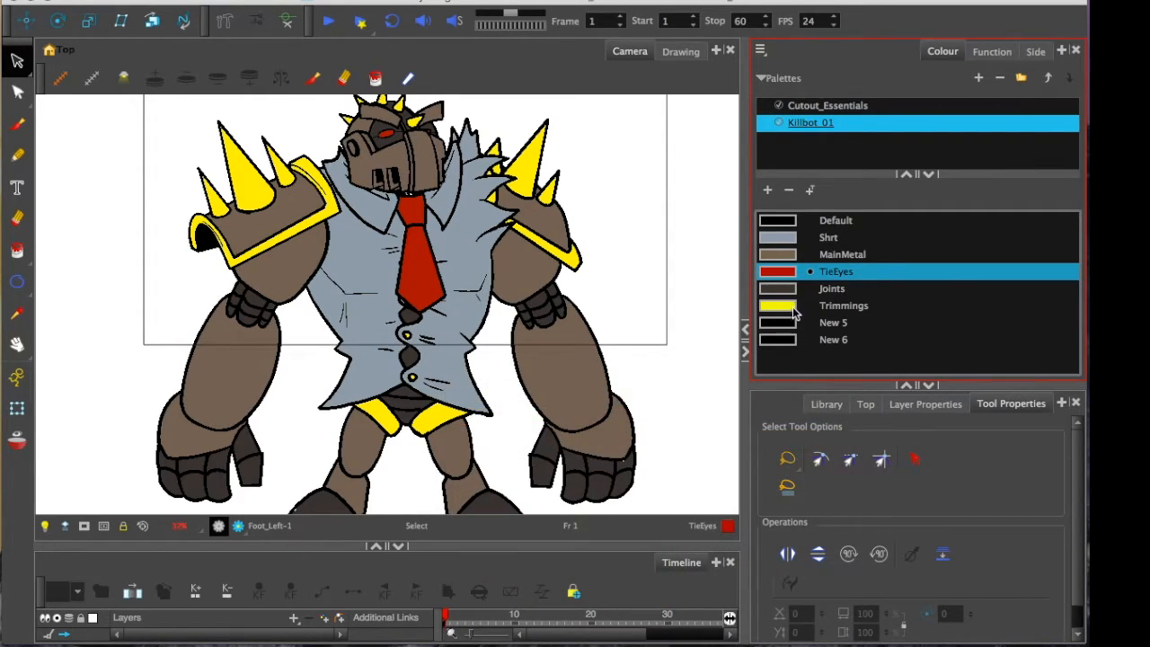
Darken the Trimmings swatch to a mustard yellow of about RGB 198, 192, 14
{"action": "double_click", "coordinate": [788, 306]}
{"action": "left_click_drag", "start_coordinate": [398, 154], "coordinate": [521, 350]}
{"action": "mouse_move", "coordinate": [675, 422]}
{"action": "left_mouse_down"}
{"action": "mouse_move", "coordinate": [681, 438]}
{"action": "mouse_move", "coordinate": [634, 441]}
{"action": "mouse_move", "coordinate": [665, 436]}
{"action": "left_mouse_up"}
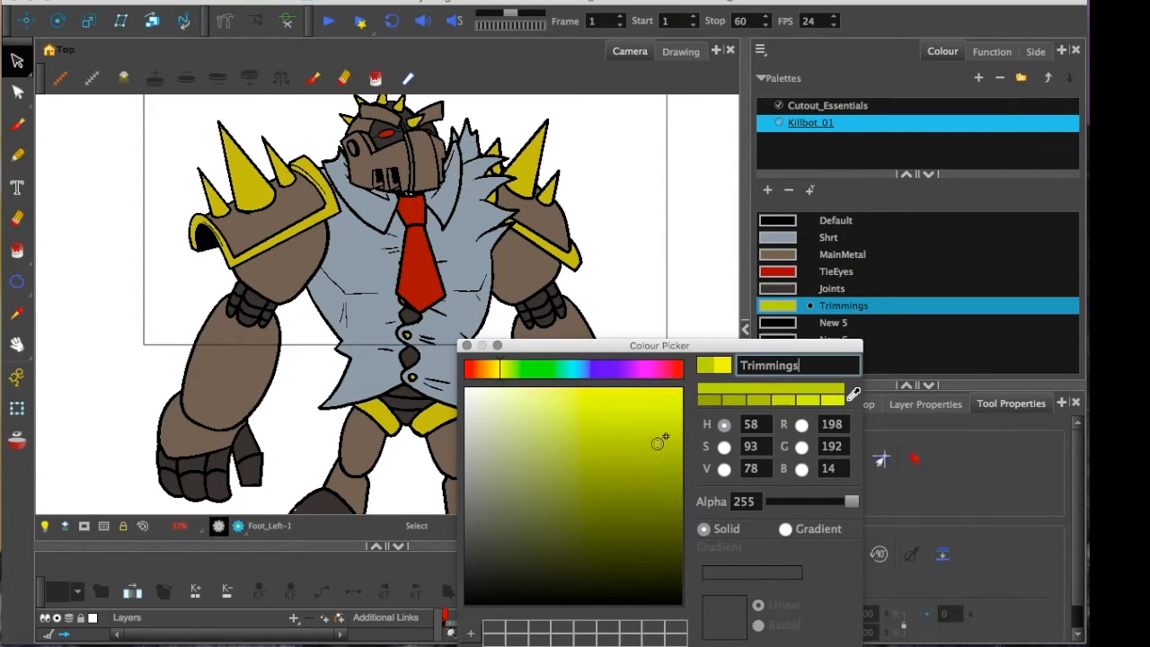
{"action": "left_click", "coordinate": [466, 345]}
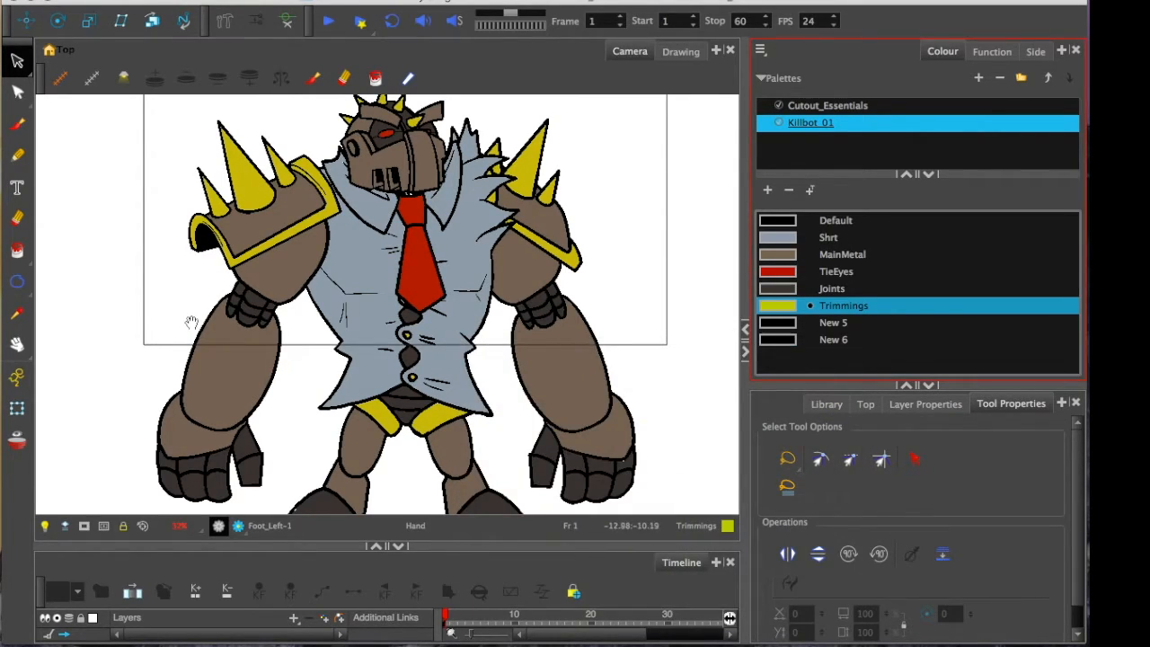
On the Torso drawing, brush a curved line in the Default colour across the V-shaped neck opening, closing it off
{"action": "scroll", "coordinate": [189, 296], "scroll_direction": "down", "scroll_amount": 1}
{"action": "scroll", "coordinate": [191, 274], "scroll_direction": "up", "scroll_amount": 1}
{"action": "scroll", "coordinate": [387, 162], "scroll_direction": "up", "scroll_amount": 3}
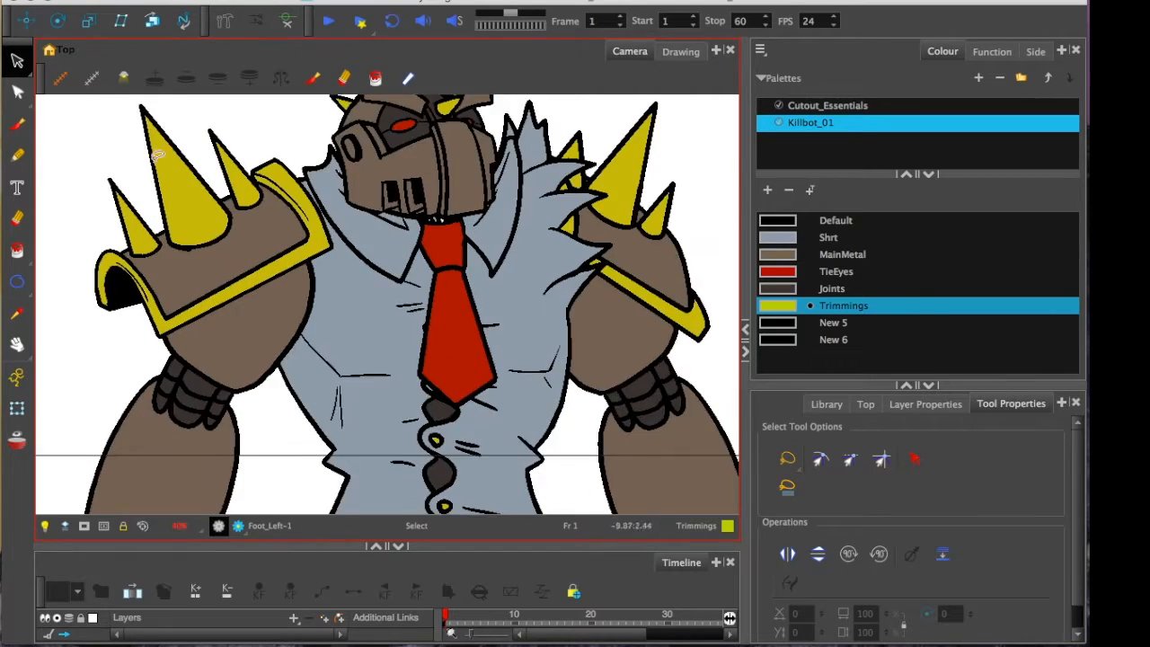
{"action": "left_click", "coordinate": [368, 225]}
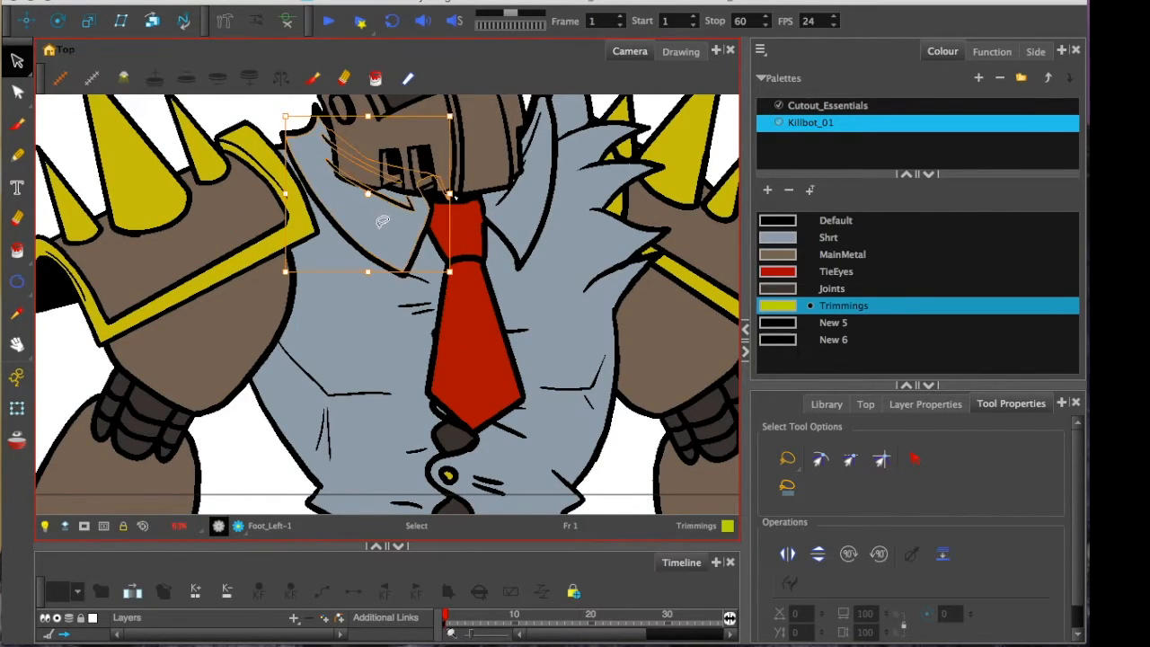
{"action": "left_click", "coordinate": [680, 51]}
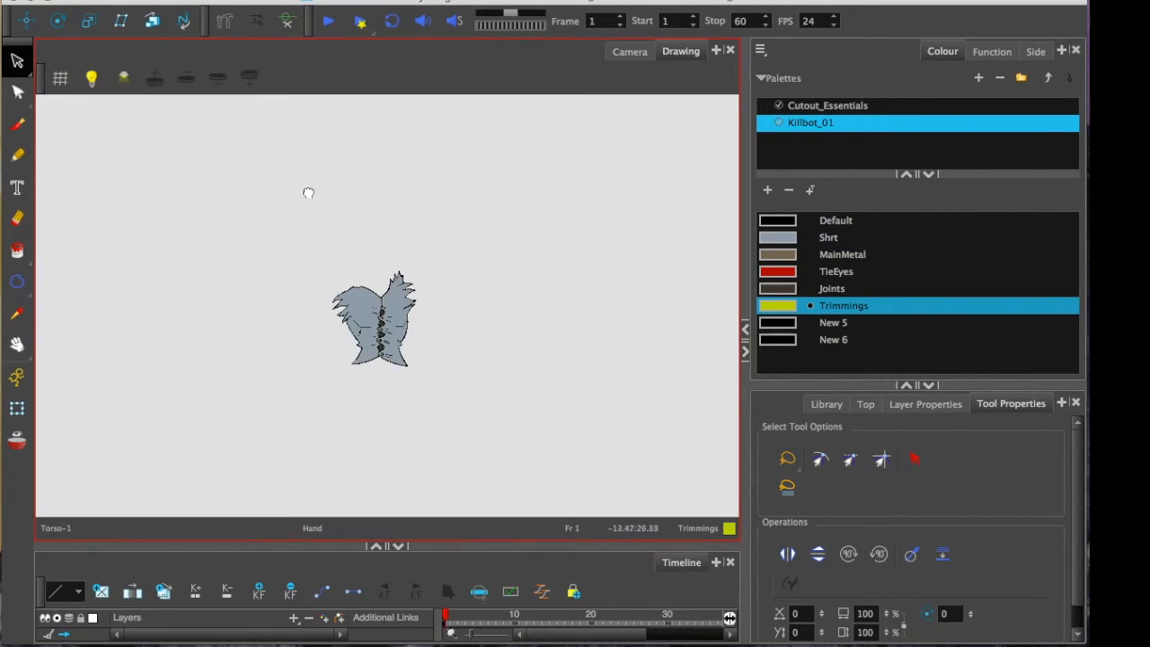
{"action": "scroll", "coordinate": [264, 180], "scroll_direction": "up", "scroll_amount": 5}
{"action": "scroll", "coordinate": [283, 316], "scroll_direction": "up", "scroll_amount": 5}
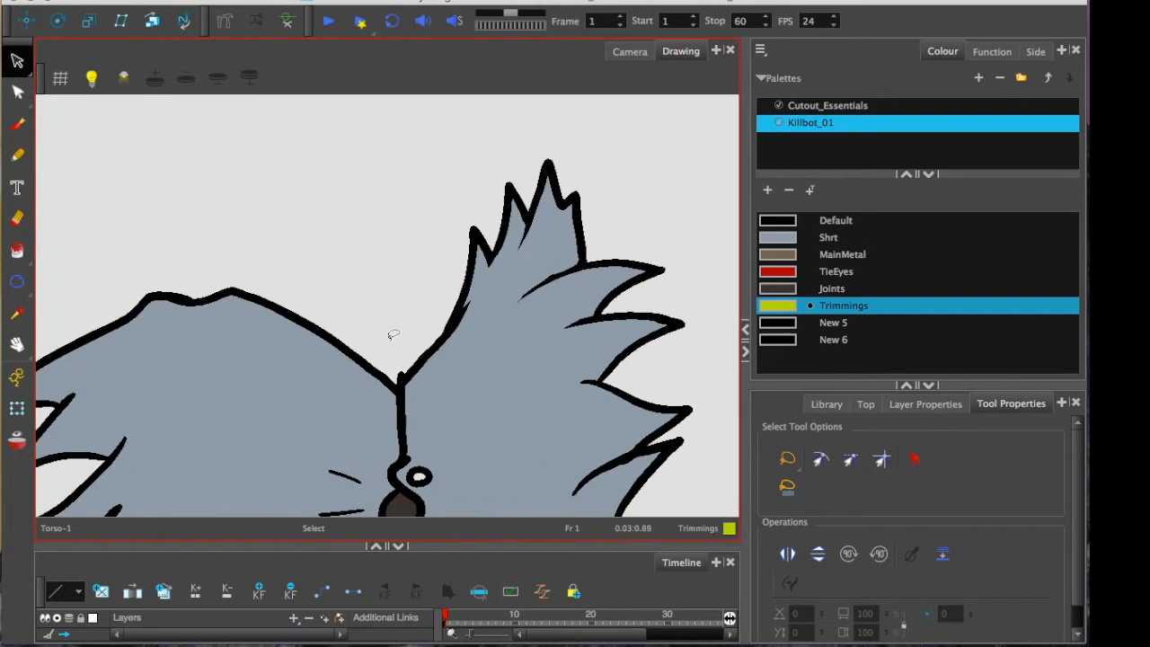
{"action": "scroll", "coordinate": [149, 321], "scroll_direction": "up", "scroll_amount": 2}
{"action": "left_click", "coordinate": [17, 124]}
{"action": "left_click", "coordinate": [780, 218]}
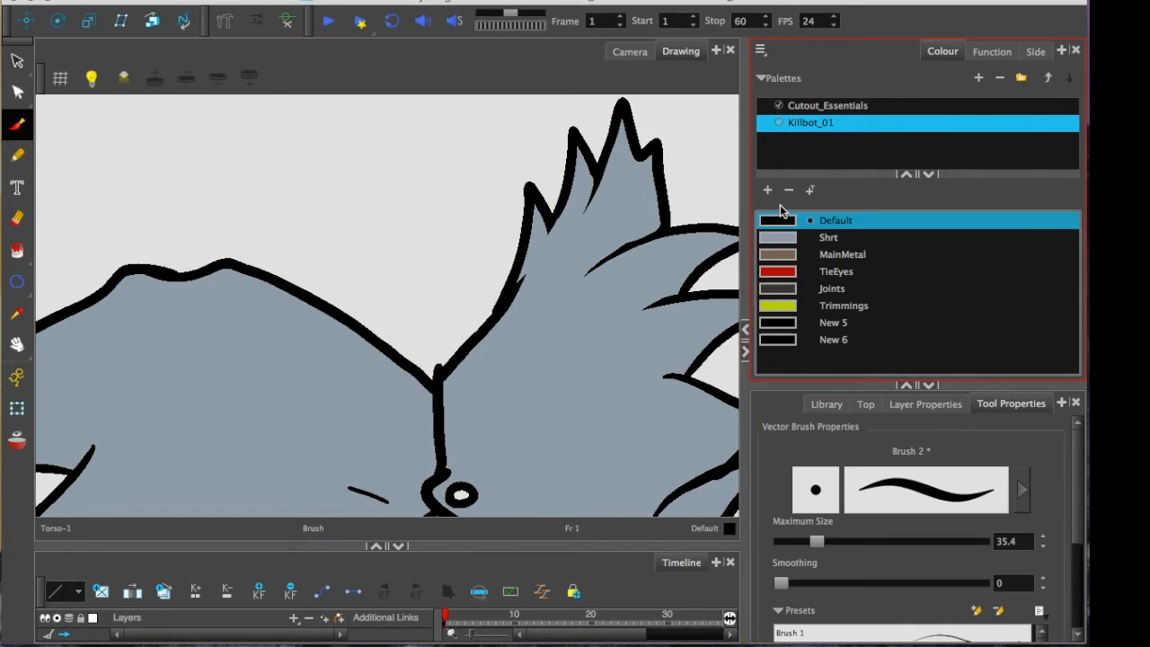
{"action": "mouse_move", "coordinate": [241, 267]}
{"action": "left_mouse_down"}
{"action": "mouse_move", "coordinate": [427, 222]}
{"action": "mouse_move", "coordinate": [530, 230]}
{"action": "left_mouse_up"}
{"action": "key", "text": "ctrl+z"}
{"action": "mouse_move", "coordinate": [239, 266]}
{"action": "left_mouse_down"}
{"action": "mouse_move", "coordinate": [375, 233]}
{"action": "mouse_move", "coordinate": [528, 219]}
{"action": "left_mouse_up"}
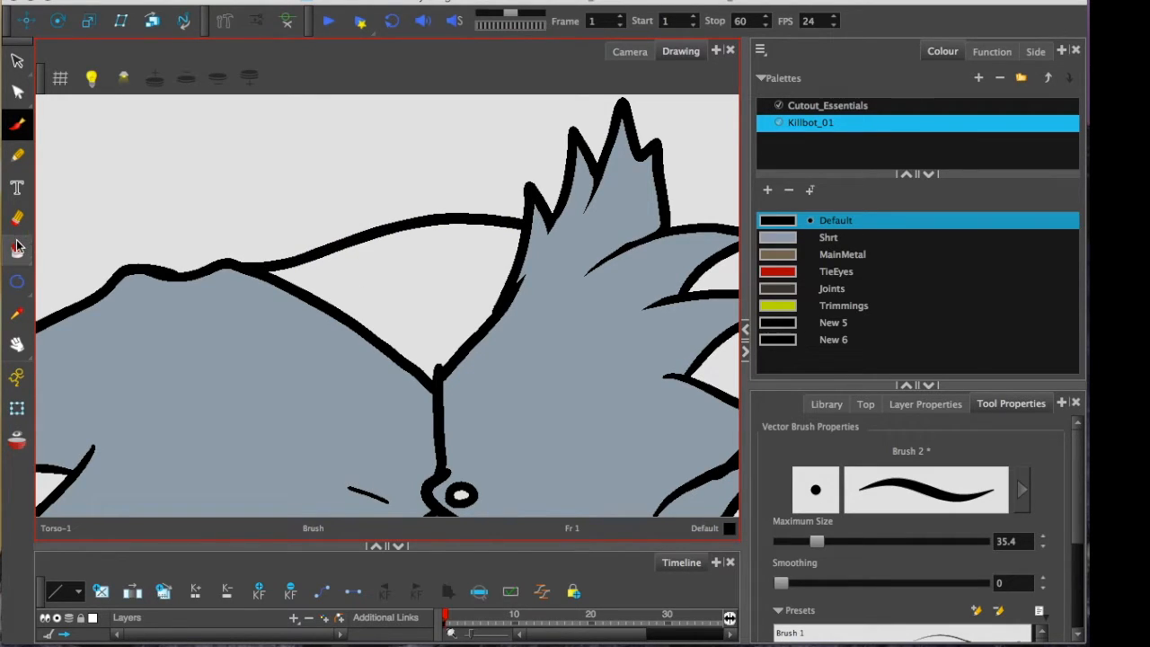
Fill the enclosed neck opening of the Torso drawing with the Joints colour and return to the Camera view
{"action": "left_click", "coordinate": [17, 249]}
{"action": "left_click", "coordinate": [778, 288]}
{"action": "left_click", "coordinate": [416, 269]}
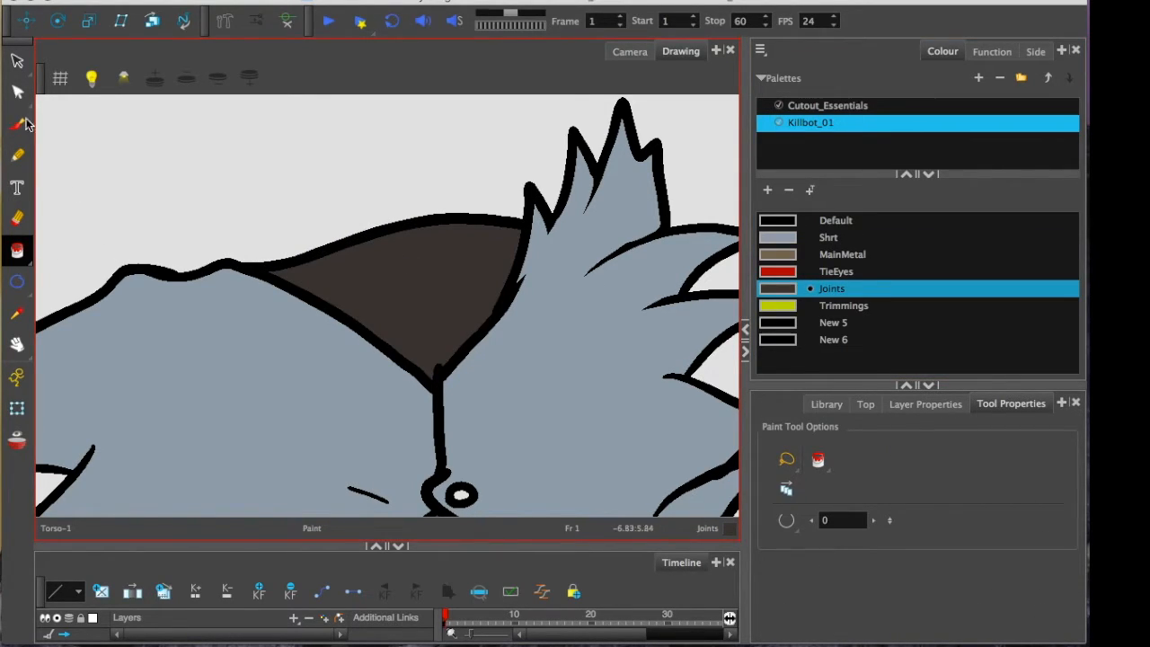
{"action": "left_click", "coordinate": [630, 51]}
{"action": "scroll", "coordinate": [292, 259], "scroll_direction": "down", "scroll_amount": 3}
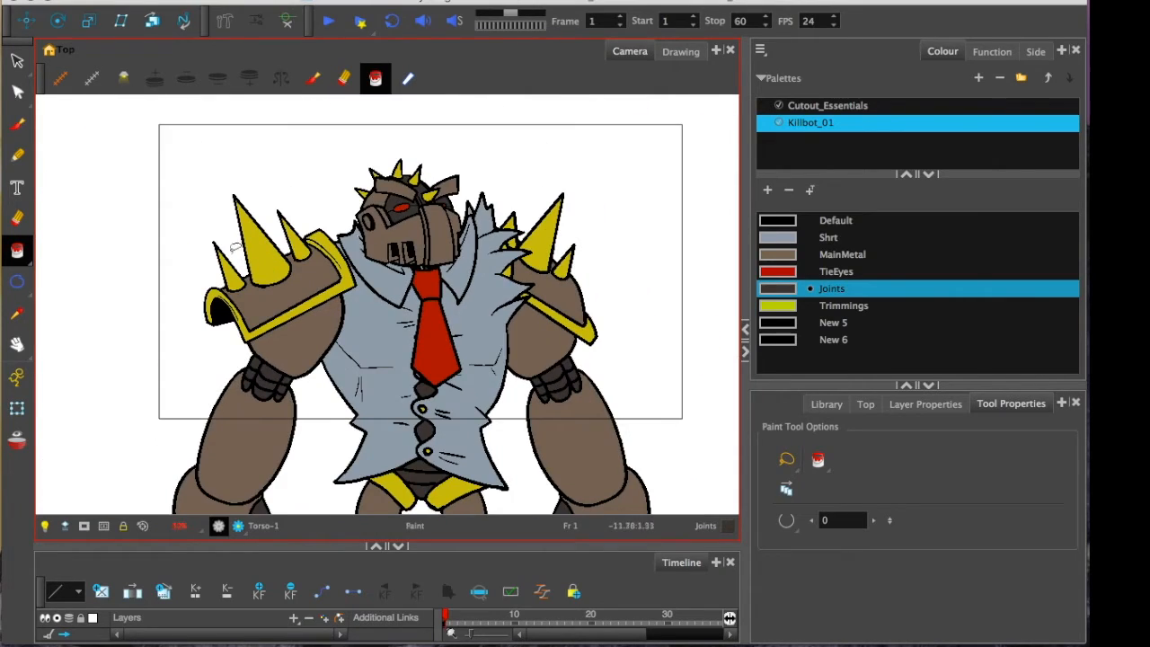
{"action": "scroll", "coordinate": [238, 253], "scroll_direction": "down", "scroll_amount": 3}
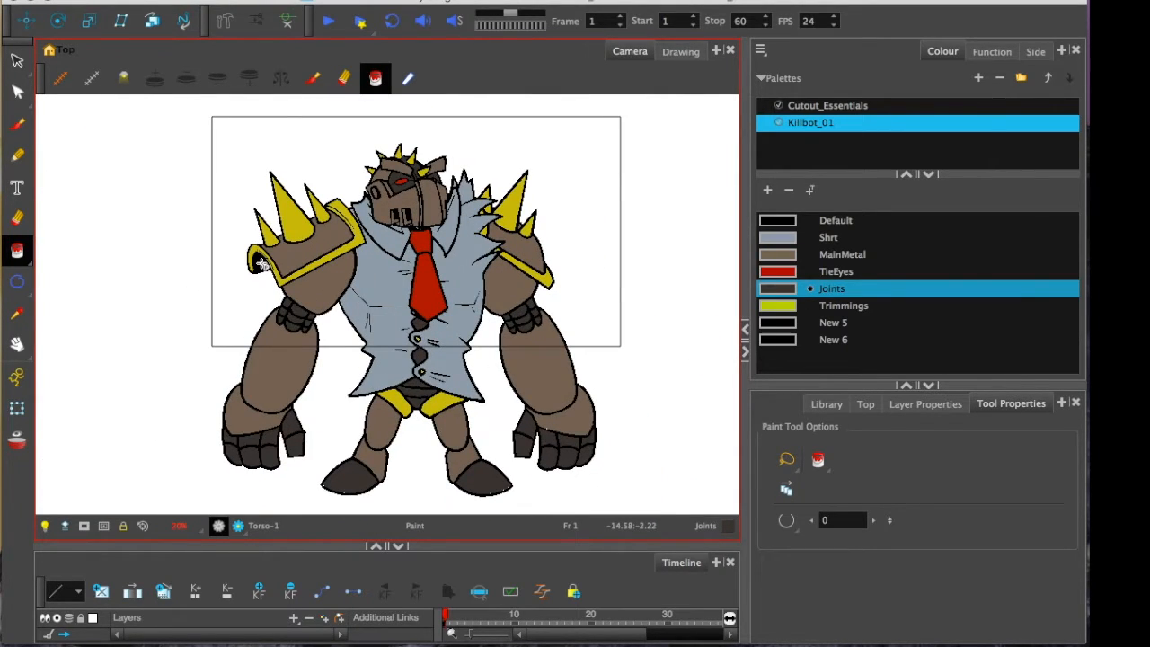
{"action": "scroll", "coordinate": [261, 263], "scroll_direction": "up", "scroll_amount": 1}
{"action": "scroll", "coordinate": [261, 263], "scroll_direction": "down", "scroll_amount": 1}
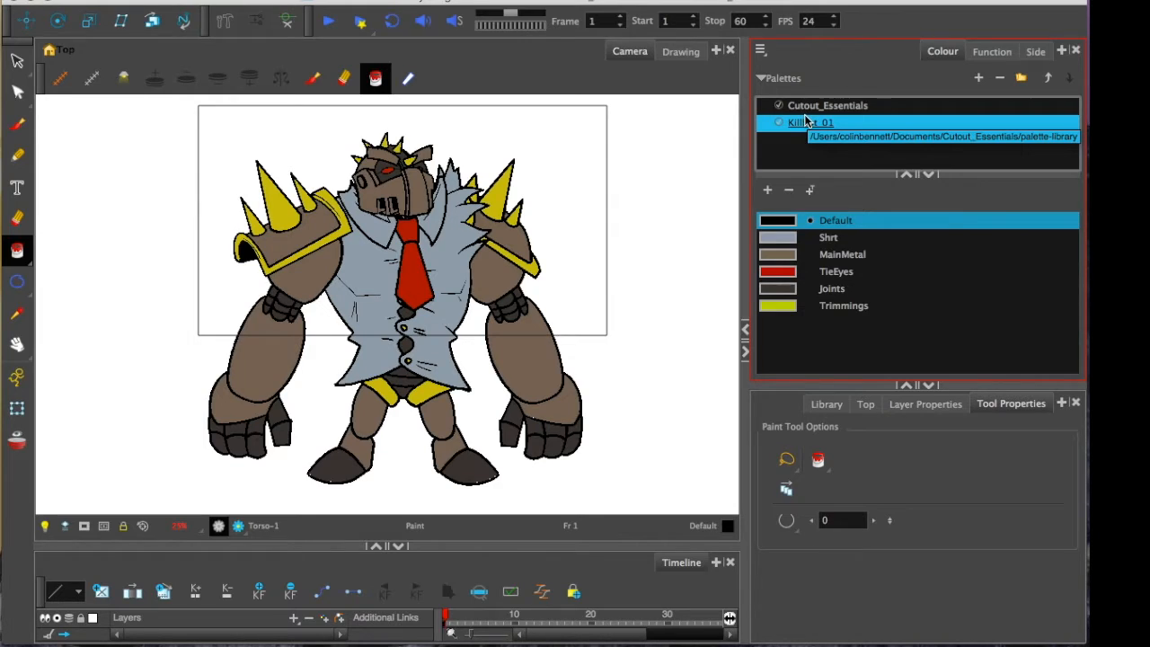
Compare the swatches of the Cutout_Essentials and Killbot_01 palettes, especially the Black and Default colours
{"action": "scroll", "coordinate": [295, 256], "scroll_direction": "down", "scroll_amount": 3}
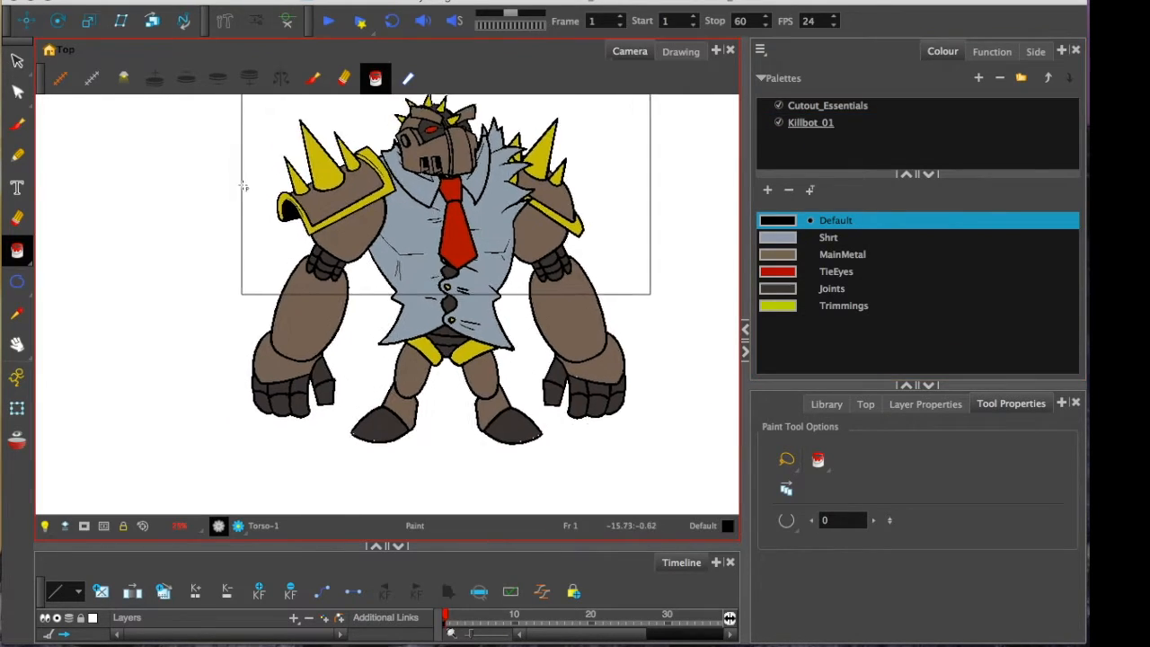
{"action": "scroll", "coordinate": [294, 256], "scroll_direction": "up", "scroll_amount": 2}
{"action": "key", "text": "alt+s"}
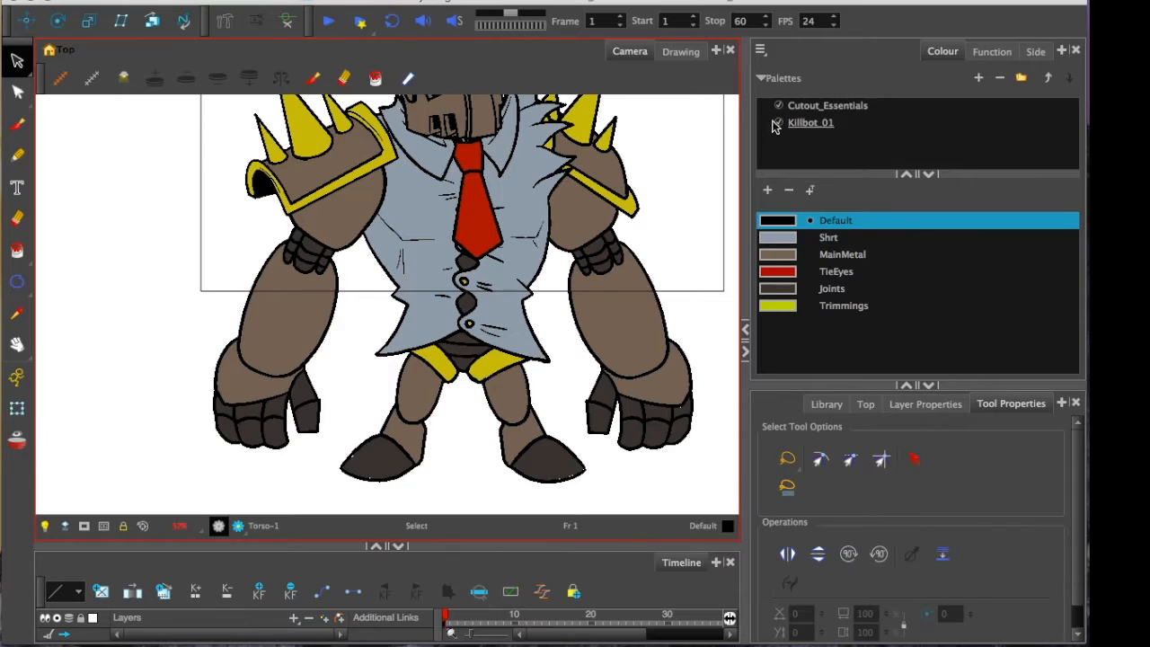
{"action": "left_click", "coordinate": [814, 106]}
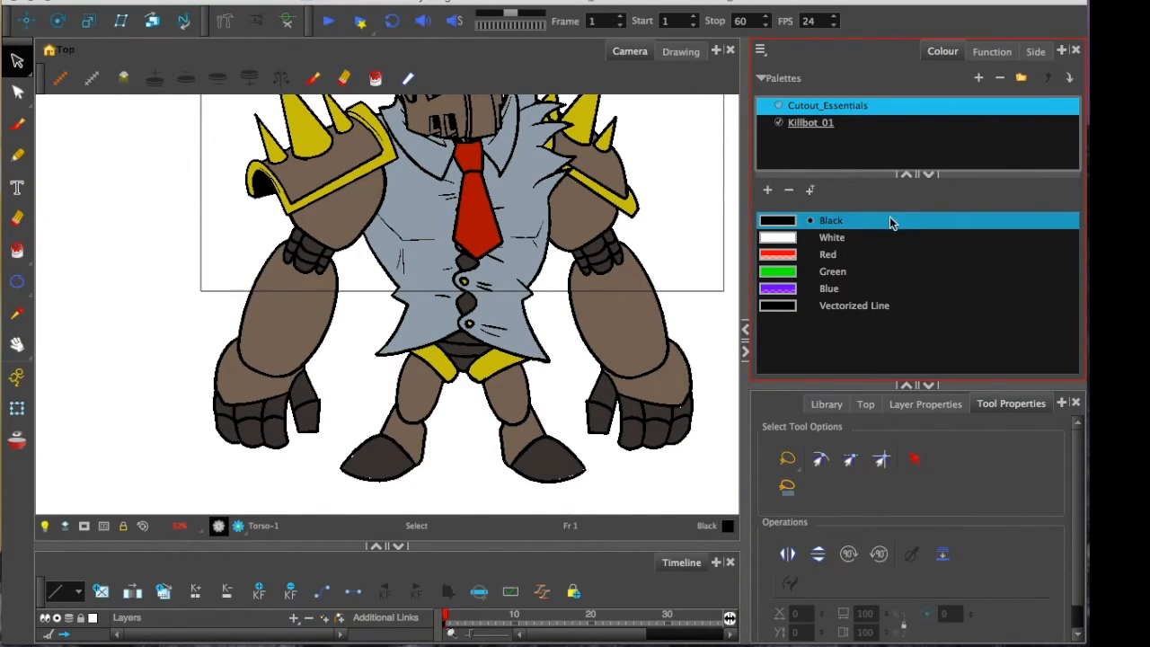
{"action": "left_click", "coordinate": [804, 122]}
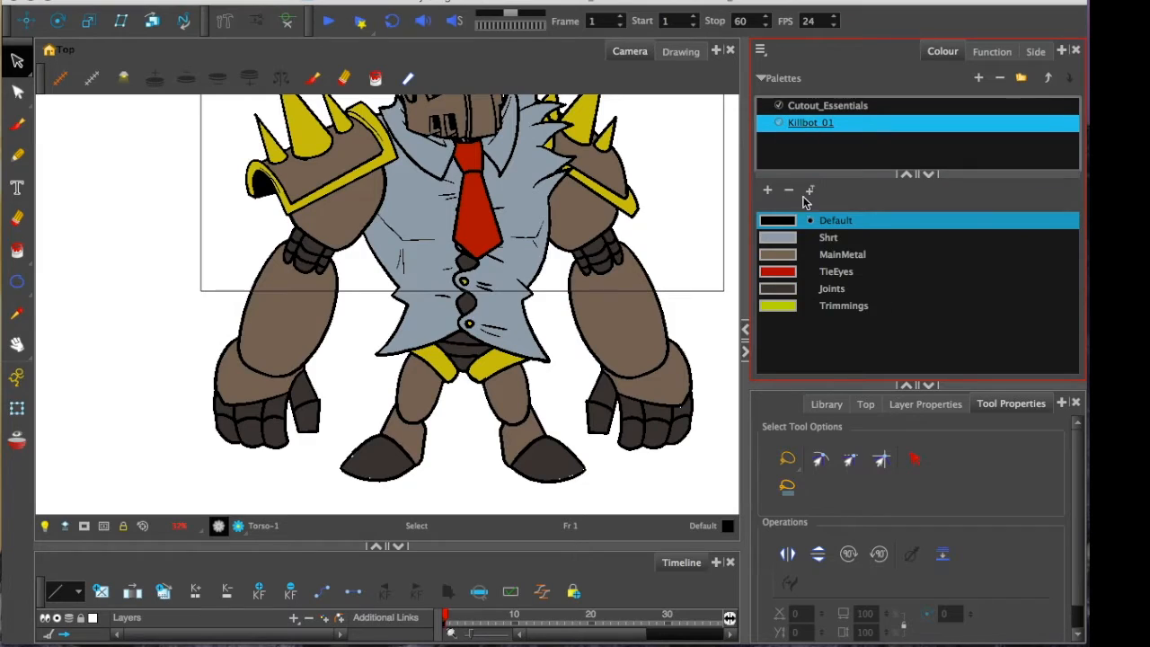
{"action": "left_click", "coordinate": [778, 221]}
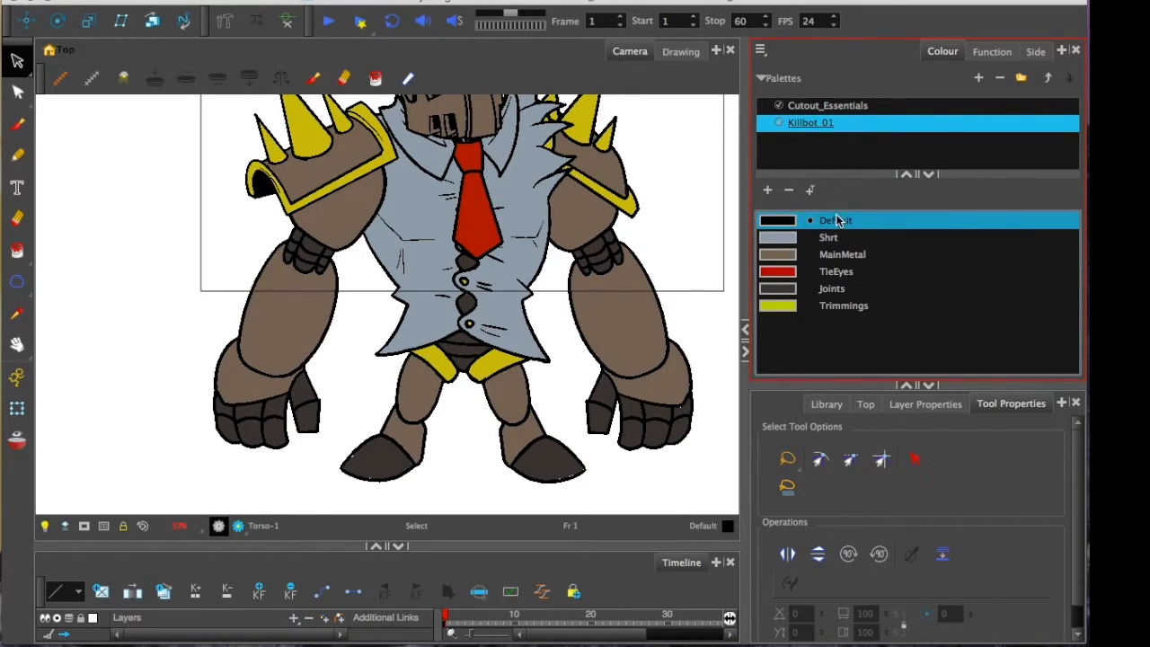
{"action": "left_click_drag", "start_coordinate": [503, 230], "coordinate": [454, 267]}
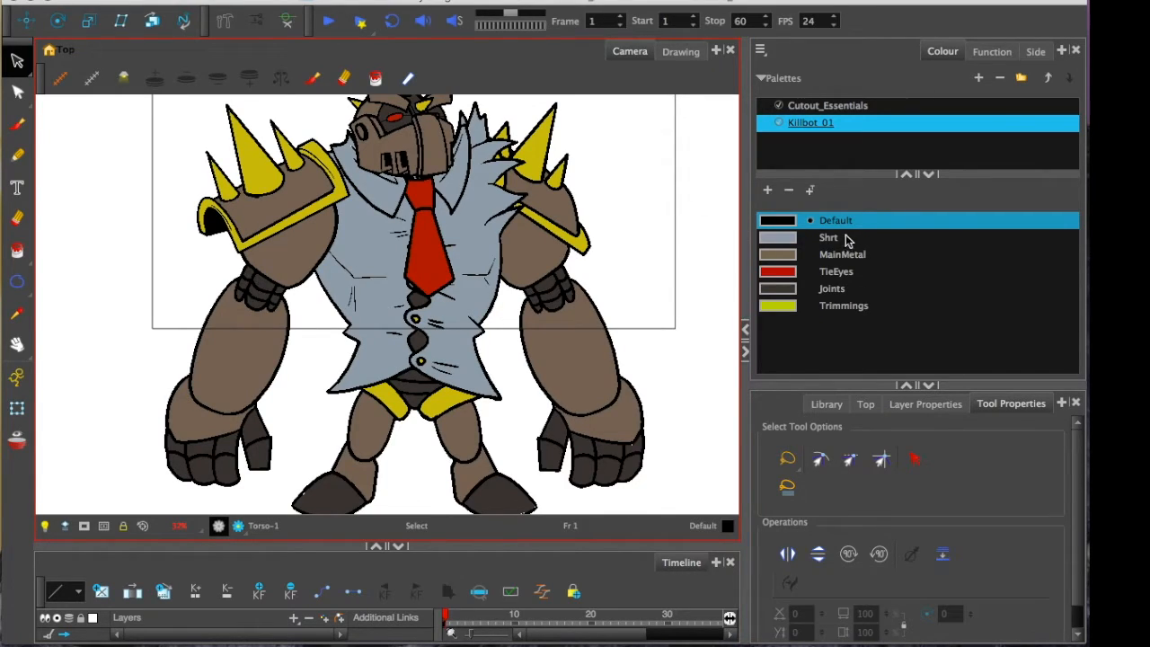
{"action": "left_click", "coordinate": [788, 224]}
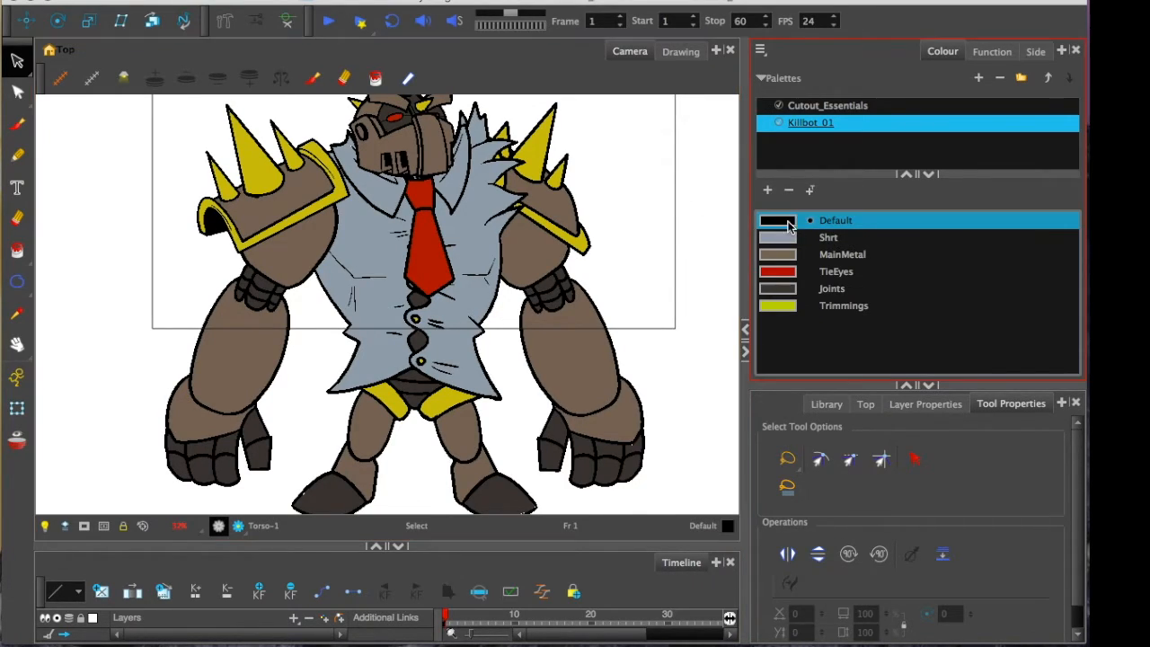
Change the Default swatch of the Killbot_01 palette to a purple of RGB 146, 0, 151
{"action": "double_click", "coordinate": [771, 225]}
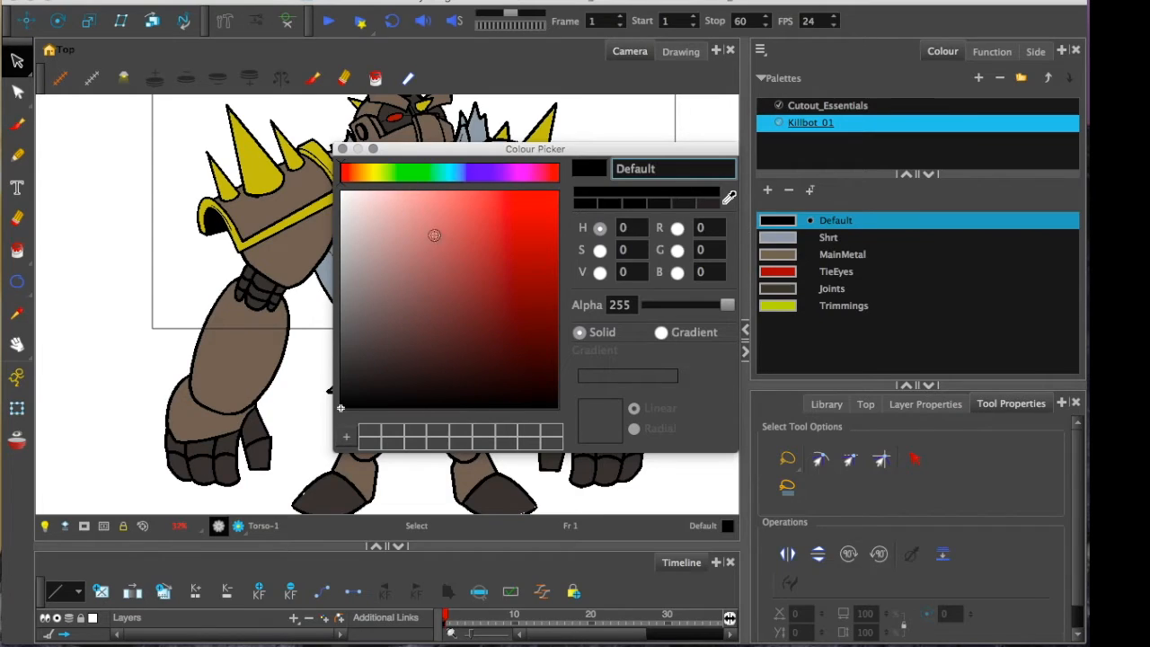
{"action": "left_click", "coordinate": [449, 174]}
{"action": "left_click", "coordinate": [506, 172]}
{"action": "left_click", "coordinate": [521, 172]}
{"action": "left_click", "coordinate": [557, 279]}
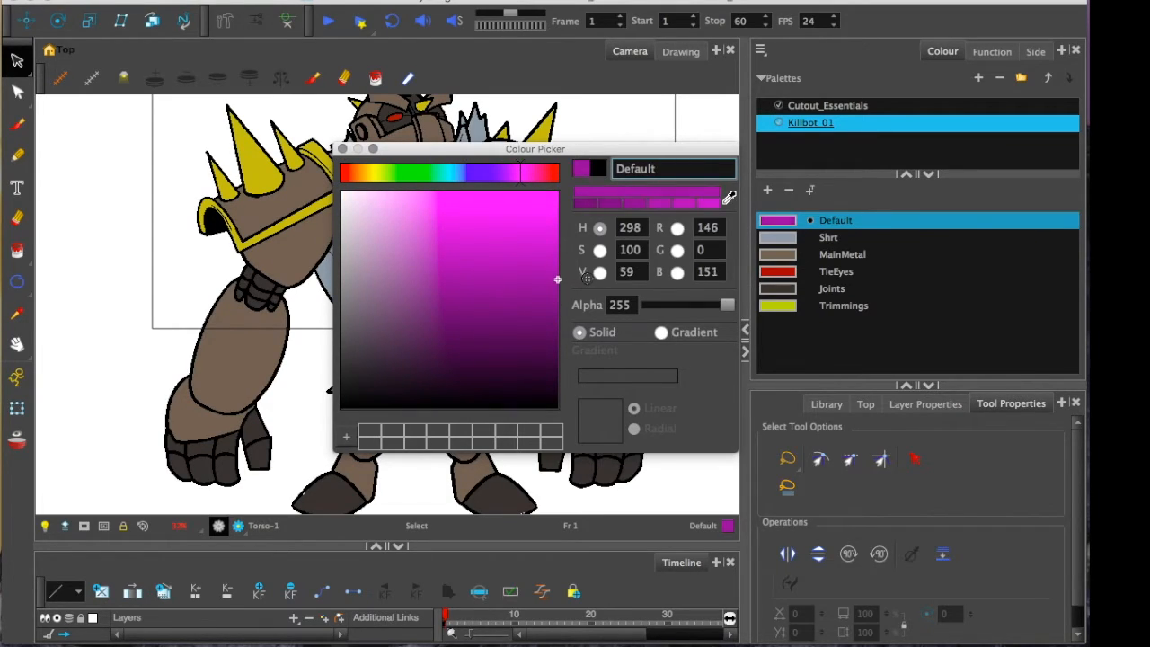
{"action": "left_click", "coordinate": [342, 148]}
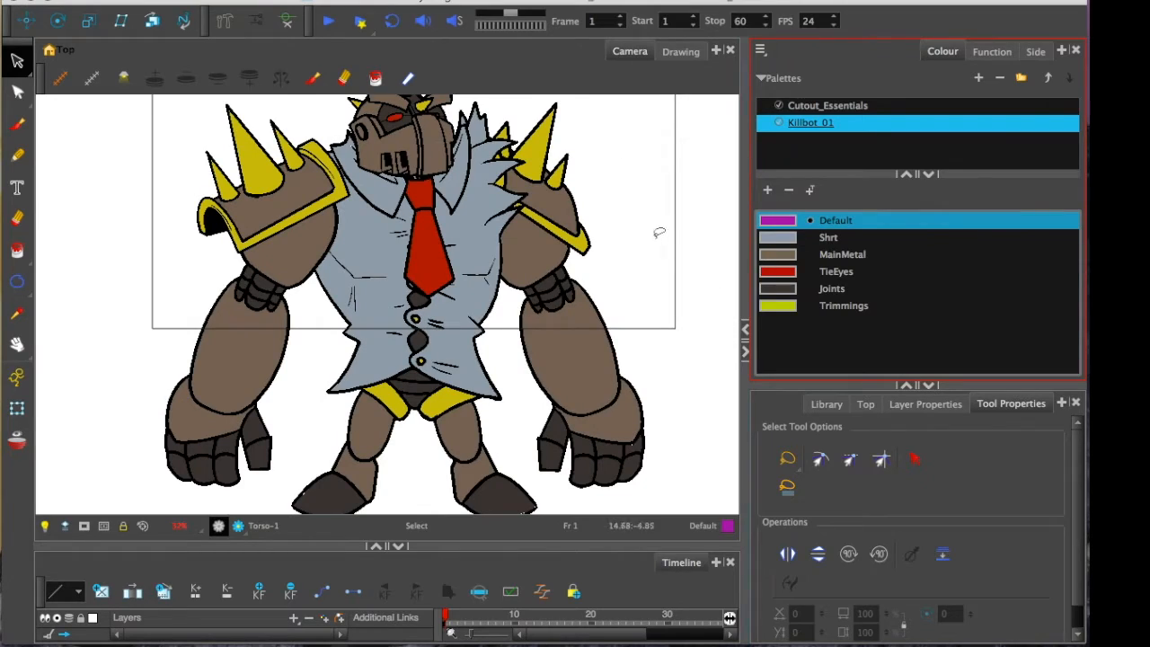
Turn on Select by Colour, try moving the yellow trimmings of the ShoulderPad_Left drawing, and undo the move
{"action": "left_click", "coordinate": [17, 60]}
{"action": "left_click", "coordinate": [914, 459]}
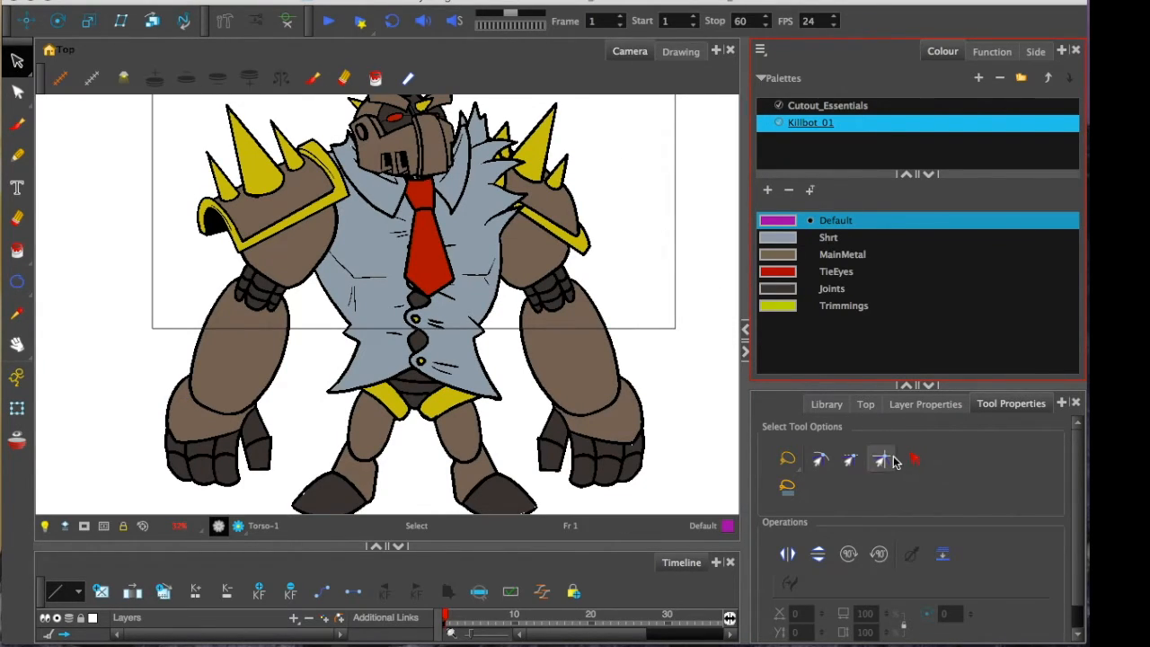
{"action": "left_click", "coordinate": [915, 459]}
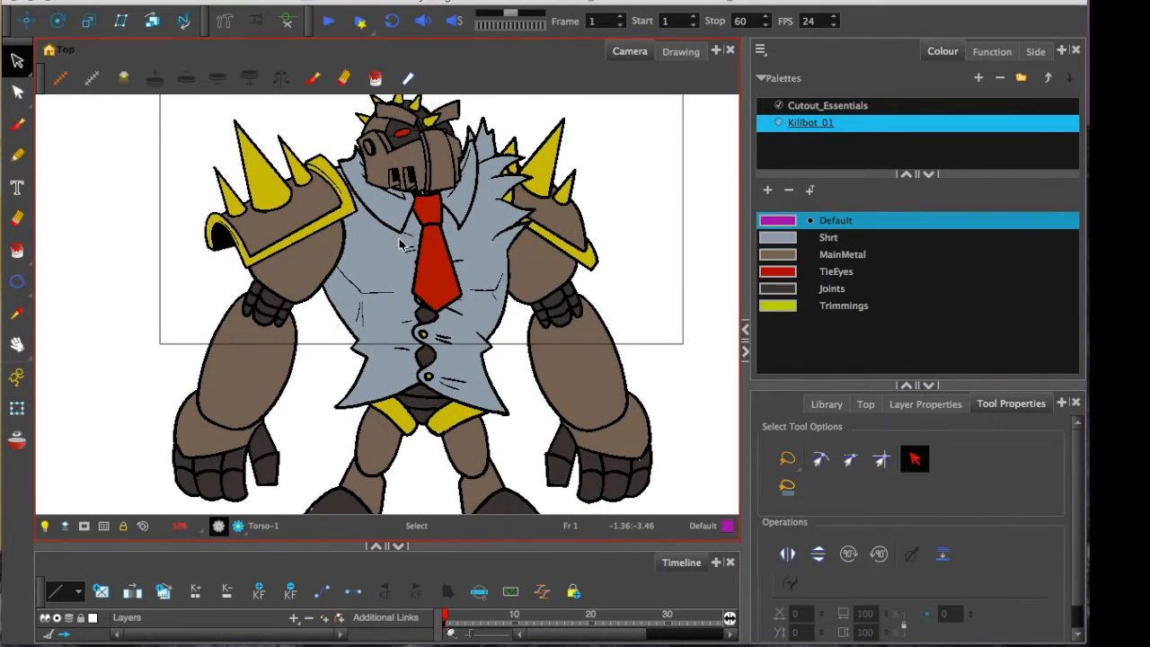
{"action": "left_click", "coordinate": [258, 186]}
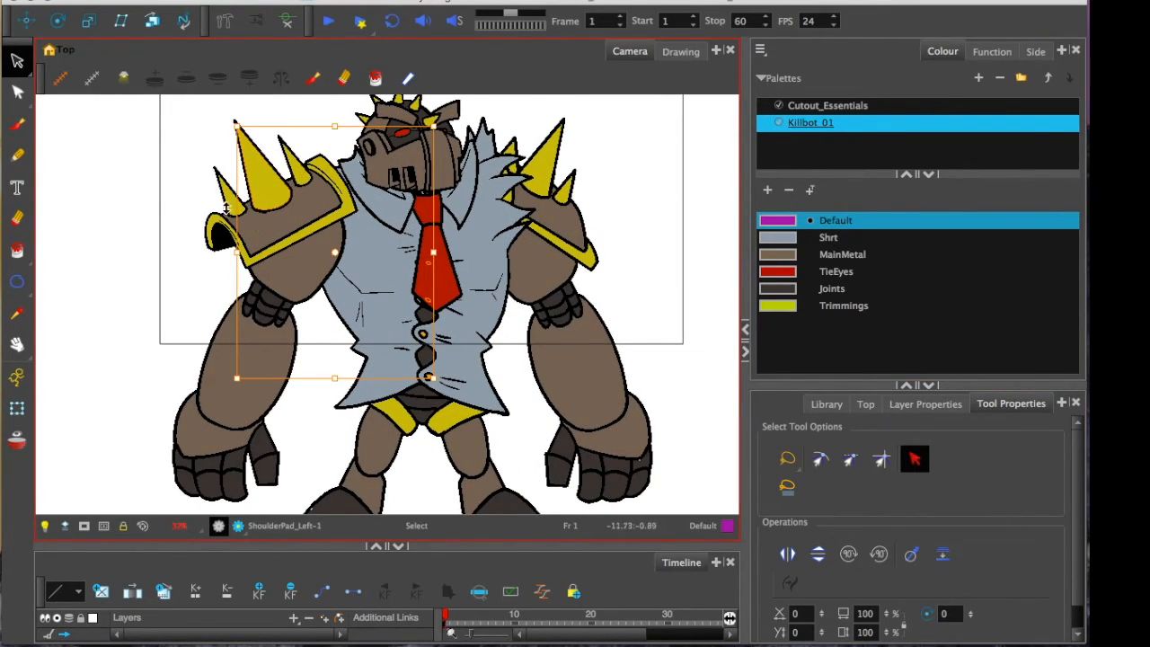
{"action": "left_click", "coordinate": [231, 212]}
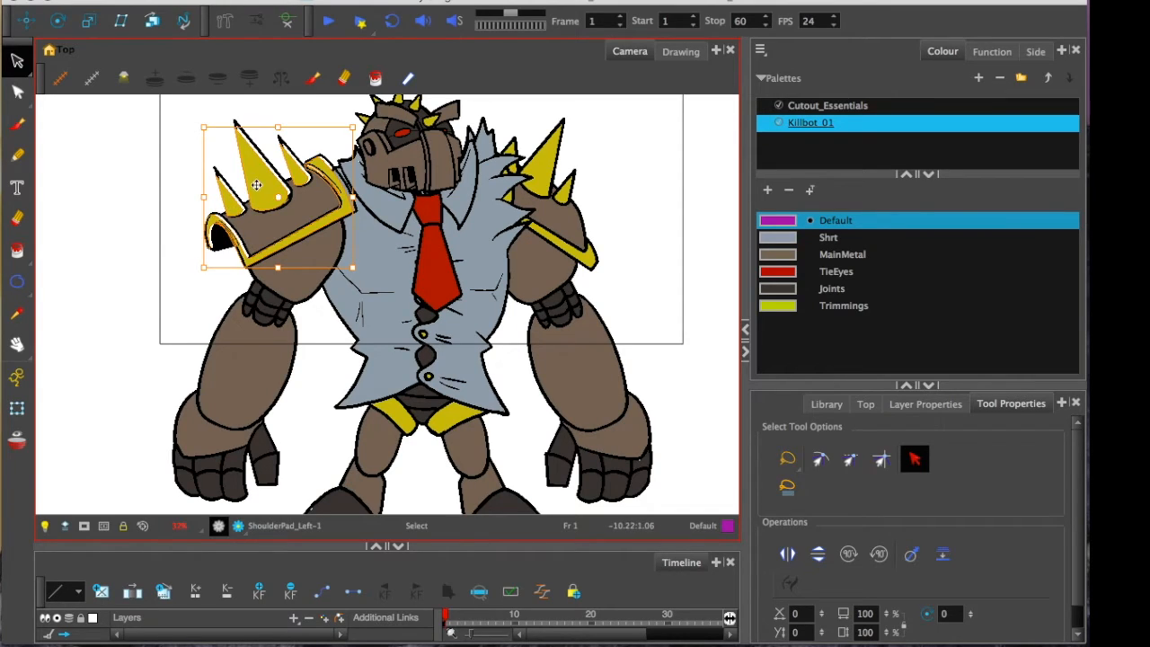
{"action": "left_click_drag", "start_coordinate": [256, 184], "coordinate": [132, 226]}
{"action": "key", "text": "ctrl+z"}
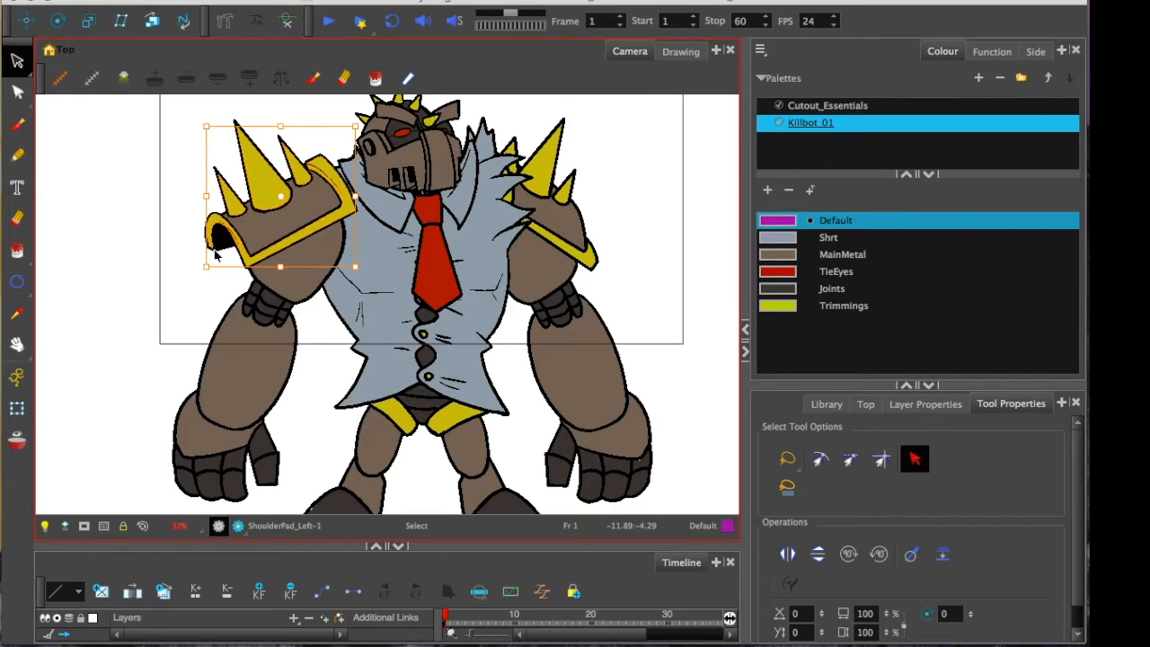
Turn off Select by Colour and select the whole Arm_Upper_Right drawing
{"action": "scroll", "coordinate": [207, 255], "scroll_direction": "left", "scroll_amount": 2}
{"action": "scroll", "coordinate": [296, 266], "scroll_direction": "up", "scroll_amount": 4}
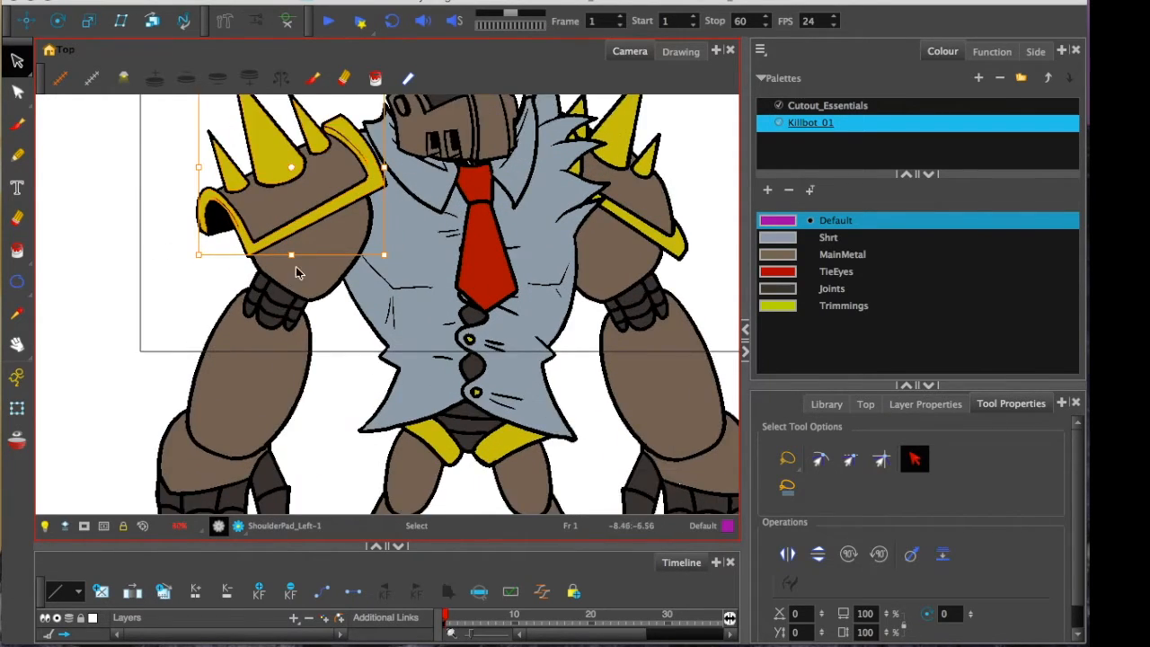
{"action": "left_click", "coordinate": [252, 301]}
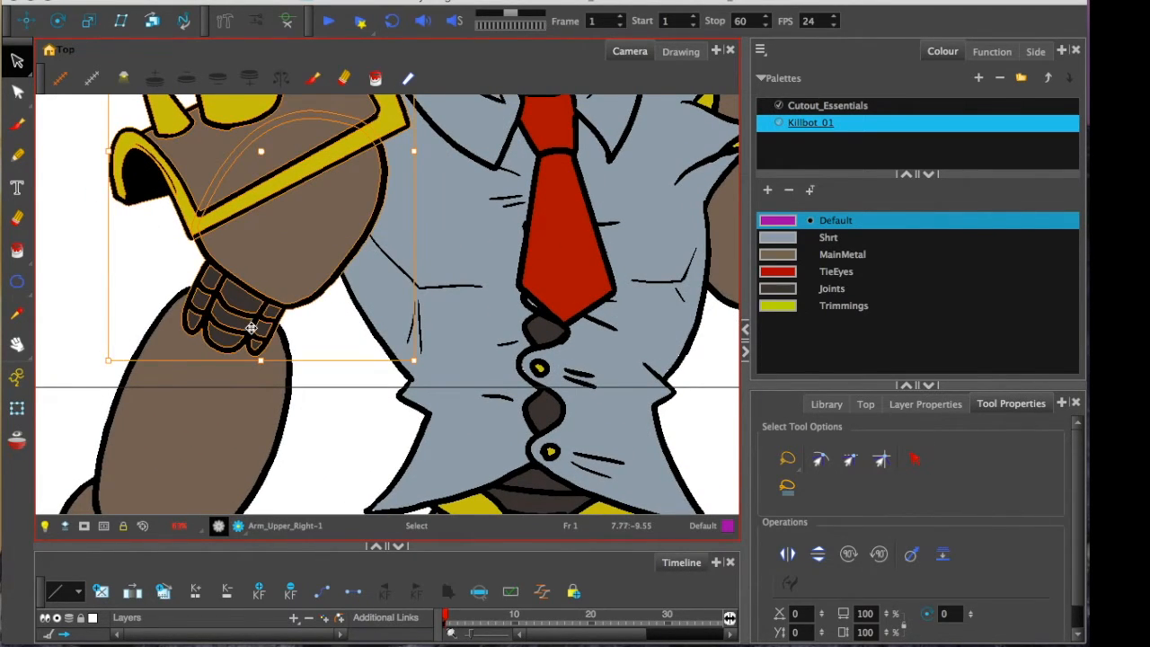
{"action": "key", "text": "1"}
{"action": "key", "text": "space"}
{"action": "mouse_move", "coordinate": [509, 285]}
{"action": "left_mouse_down"}
{"action": "mouse_move", "coordinate": [493, 320]}
{"action": "mouse_move", "coordinate": [368, 346]}
{"action": "left_mouse_up"}
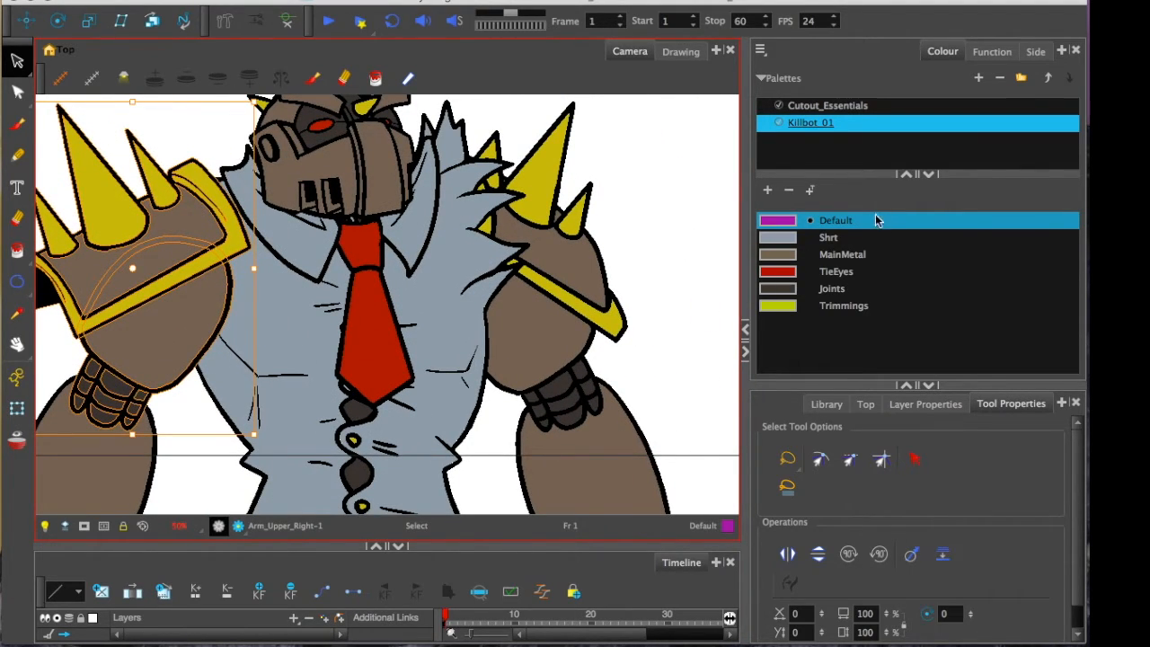
Recolour the outlines of the Arm_Upper_Right drawing and of the same arm's forearm and hand with the purple Default swatch
{"action": "left_click", "coordinate": [778, 222]}
{"action": "key", "text": "1"}
{"action": "left_click_drag", "start_coordinate": [355, 325], "coordinate": [549, 300]}
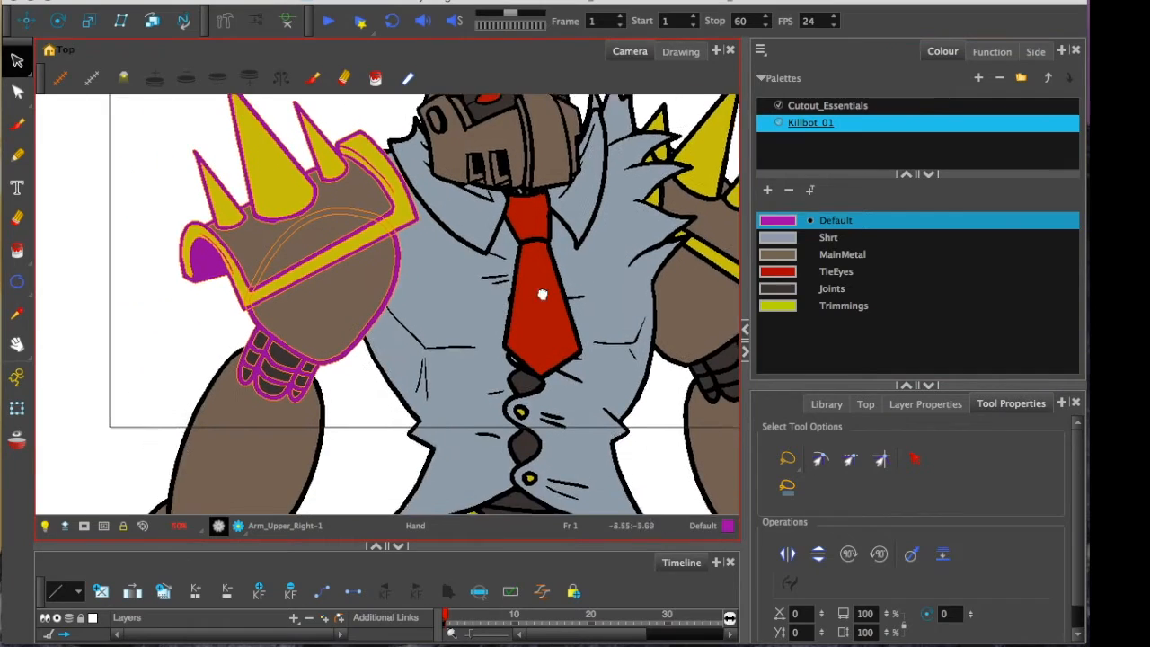
{"action": "left_click", "coordinate": [184, 303]}
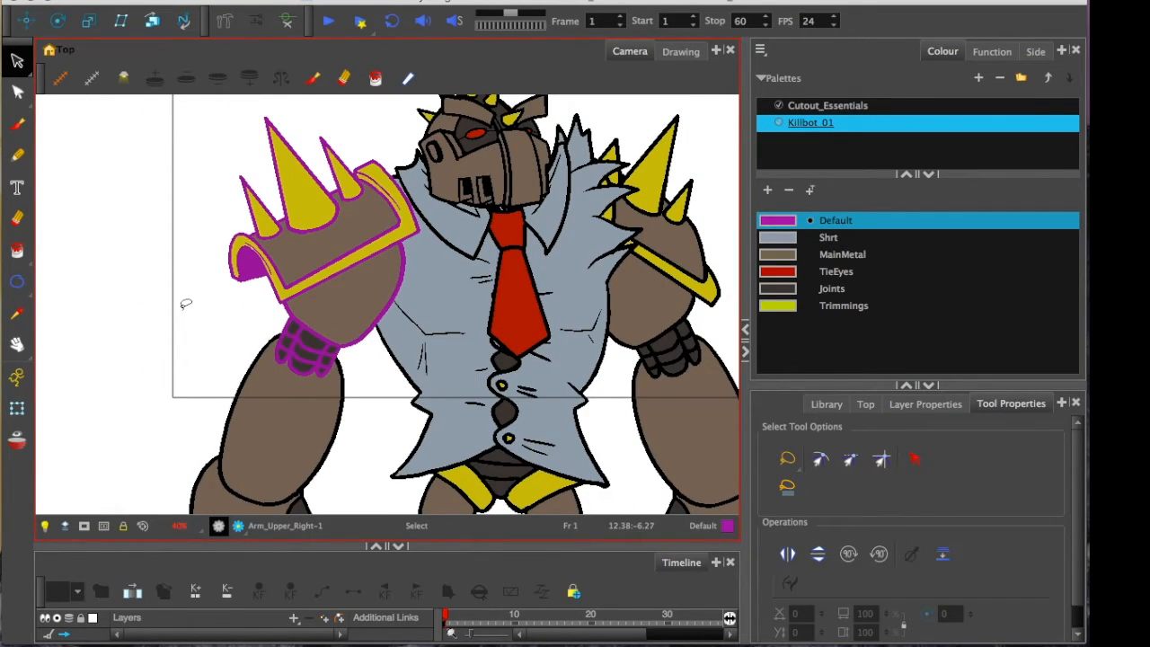
{"action": "key", "text": "2"}
{"action": "left_click", "coordinate": [295, 300]}
{"action": "left_click", "coordinate": [777, 223]}
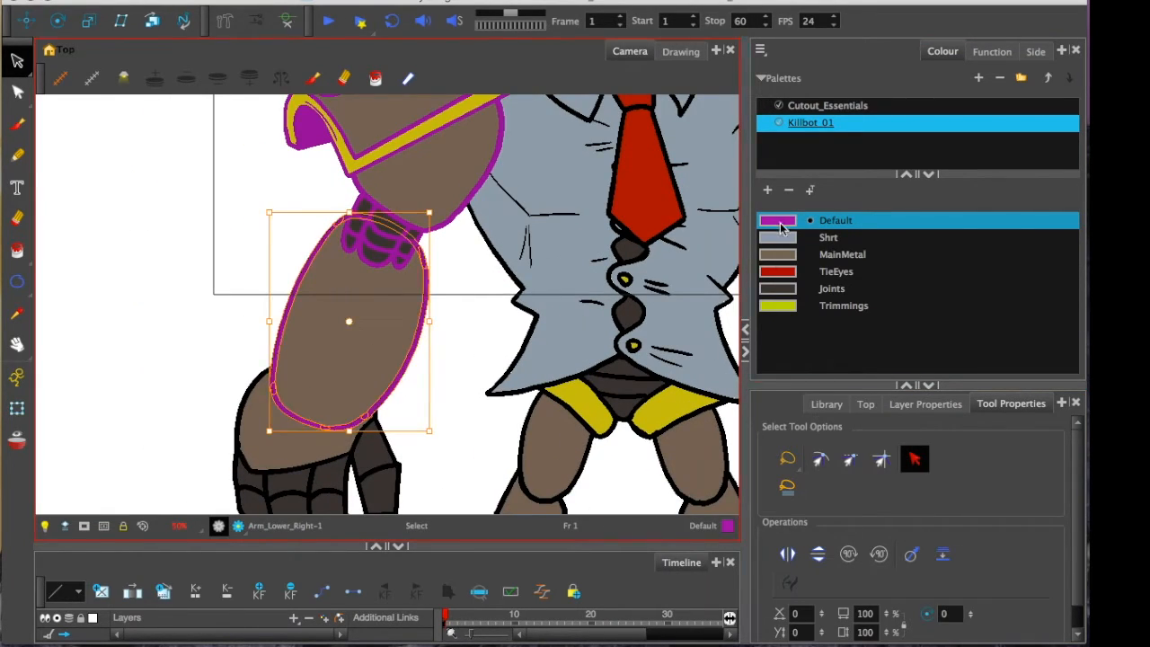
{"action": "scroll", "coordinate": [386, 314], "scroll_direction": "down", "scroll_amount": 3}
{"action": "left_click", "coordinate": [386, 377]}
{"action": "left_click", "coordinate": [778, 222]}
Recolour the outlines of the robot's legs and feet with the purple Default swatch
{"action": "scroll", "coordinate": [380, 296], "scroll_direction": "down", "scroll_amount": 3}
{"action": "left_click", "coordinate": [499, 297]}
{"action": "left_click", "coordinate": [778, 222]}
{"action": "left_click", "coordinate": [474, 400]}
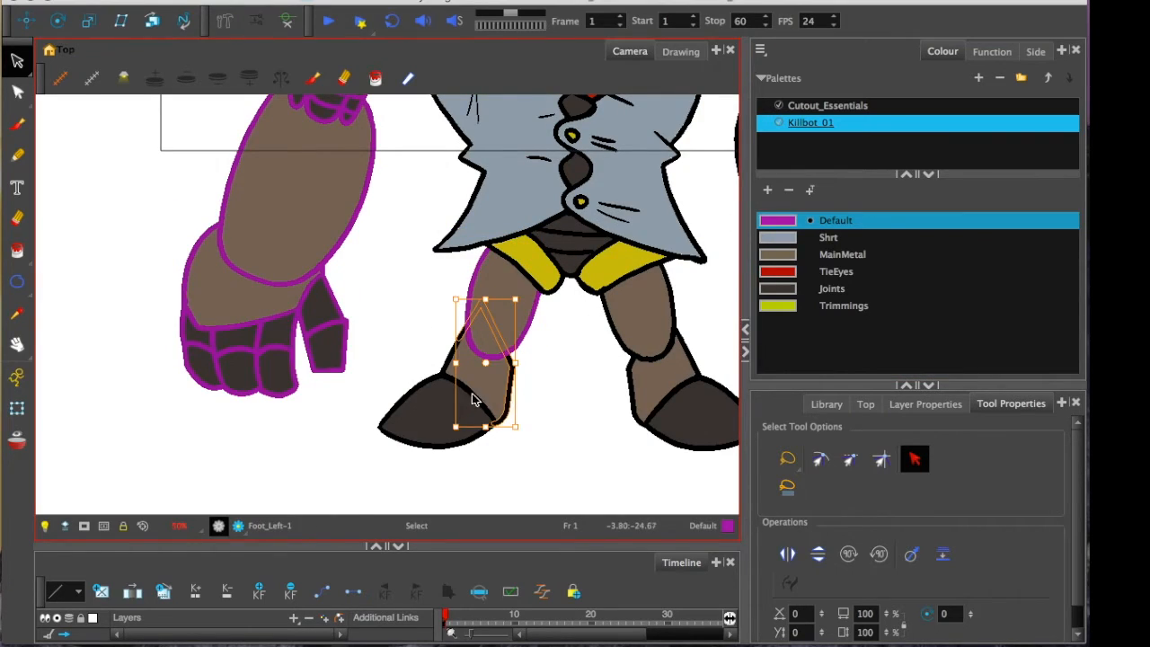
{"action": "left_click", "coordinate": [777, 222]}
{"action": "scroll", "coordinate": [386, 315], "scroll_direction": "right", "scroll_amount": 3}
{"action": "left_click", "coordinate": [531, 359]}
{"action": "left_click", "coordinate": [777, 222]}
Recolour the outlines of the pelvis and shirt with the purple Default swatch
{"action": "left_click", "coordinate": [477, 308]}
{"action": "left_click", "coordinate": [490, 257]}
{"action": "scroll", "coordinate": [386, 315], "scroll_direction": "up", "scroll_amount": 2}
{"action": "left_click", "coordinate": [498, 284]}
{"action": "left_click", "coordinate": [778, 221]}
Recolour the outlines of the opposite forearm and hand with the purple Default swatch
{"action": "scroll", "coordinate": [386, 314], "scroll_direction": "up", "scroll_amount": 2}
{"action": "scroll", "coordinate": [386, 314], "scroll_direction": "right", "scroll_amount": 2}
{"action": "left_click", "coordinate": [611, 296]}
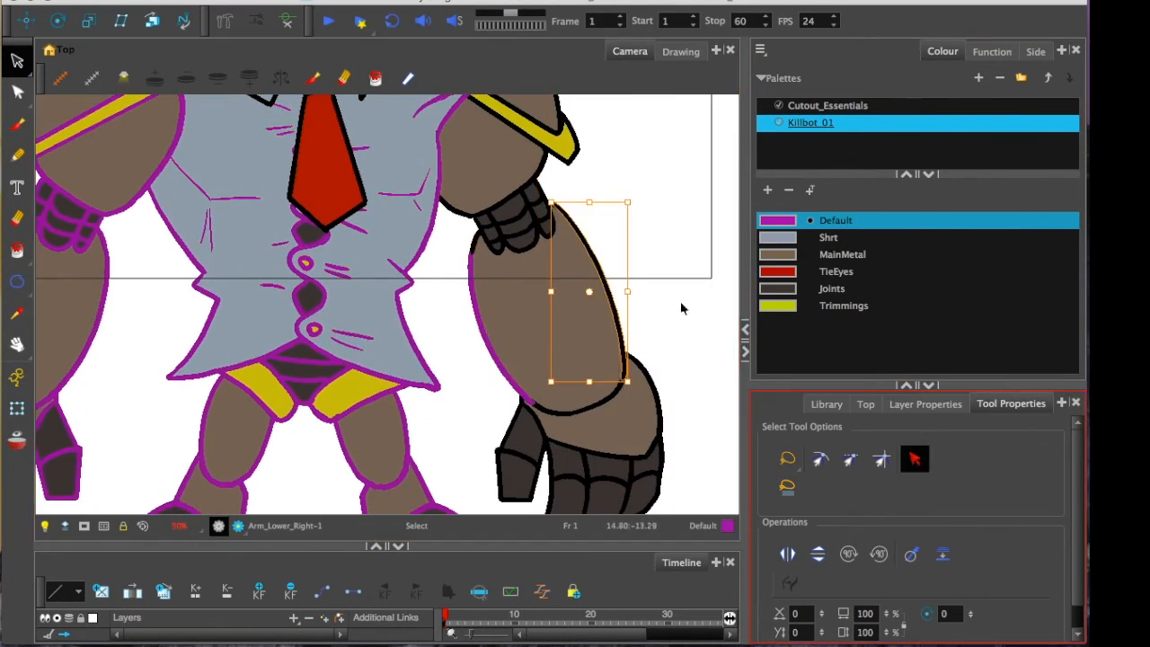
{"action": "left_click", "coordinate": [575, 297]}
{"action": "left_click", "coordinate": [778, 222]}
{"action": "scroll", "coordinate": [386, 315], "scroll_direction": "down", "scroll_amount": 1}
{"action": "left_click", "coordinate": [655, 386]}
{"action": "left_click", "coordinate": [778, 221]}
Recolour the outlines of the remaining shoulder, the collar, tie and head with the purple Default swatch
{"action": "scroll", "coordinate": [386, 315], "scroll_direction": "up", "scroll_amount": 3}
{"action": "left_click", "coordinate": [554, 224]}
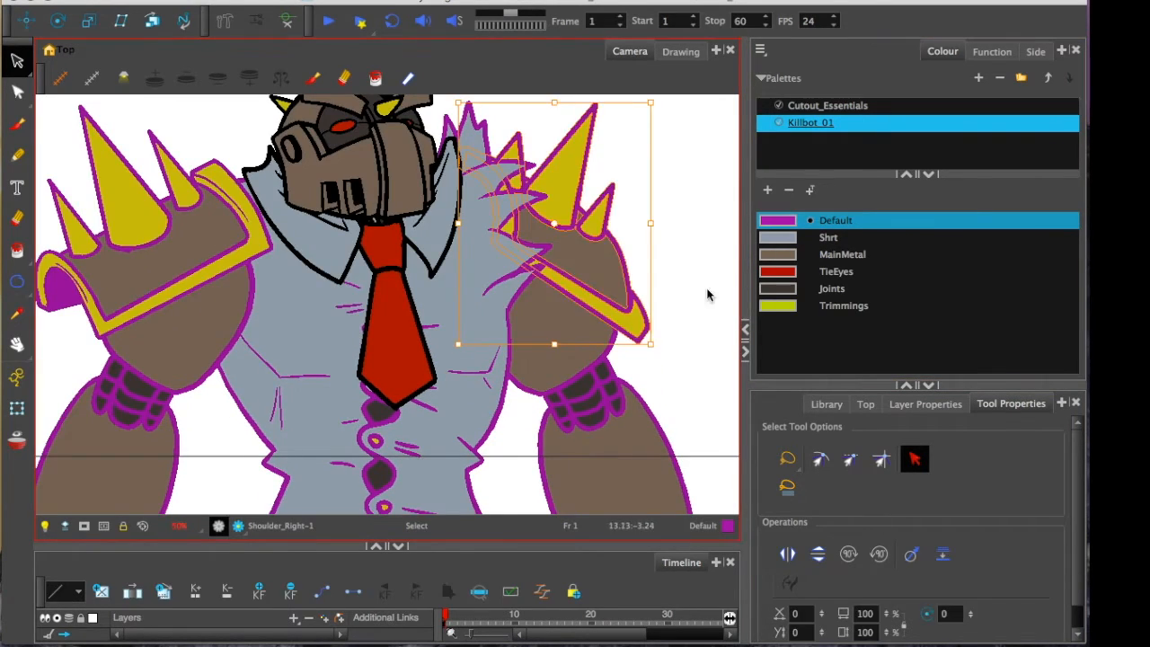
{"action": "left_click", "coordinate": [359, 157]}
{"action": "scroll", "coordinate": [386, 314], "scroll_direction": "up", "scroll_amount": 2}
{"action": "left_click", "coordinate": [777, 222]}
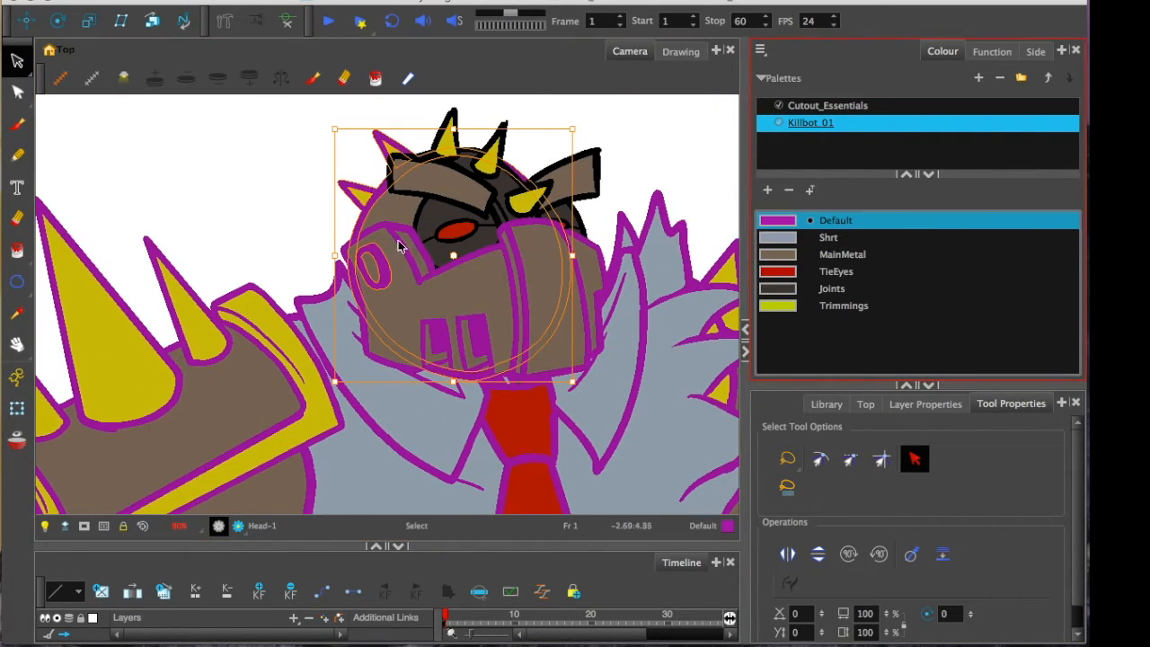
Recolour the outlines of the eyes, brows and head spikes with the purple Default swatch and check the whole robot for missed lines
{"action": "scroll", "coordinate": [598, 210], "scroll_direction": "up", "scroll_amount": 3}
{"action": "key", "text": "shift+b"}
{"action": "scroll", "coordinate": [100, 190], "scroll_direction": "down", "scroll_amount": 1}
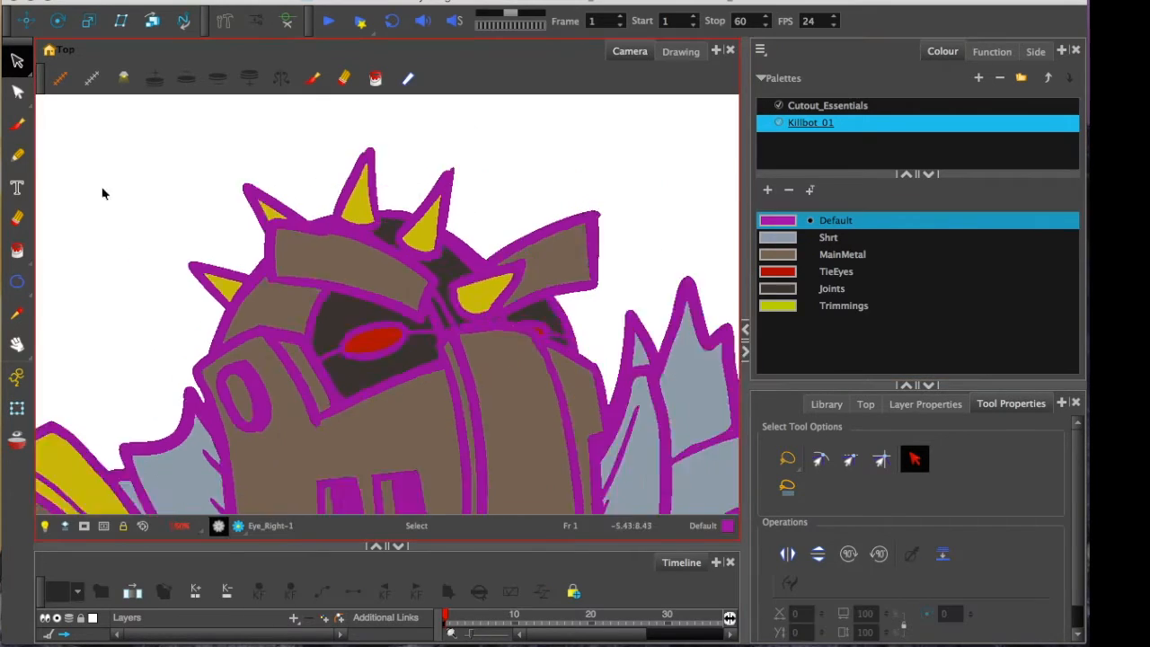
{"action": "scroll", "coordinate": [126, 238], "scroll_direction": "down", "scroll_amount": 3}
{"action": "scroll", "coordinate": [188, 282], "scroll_direction": "up", "scroll_amount": 1}
{"action": "scroll", "coordinate": [179, 295], "scroll_direction": "up", "scroll_amount": 2}
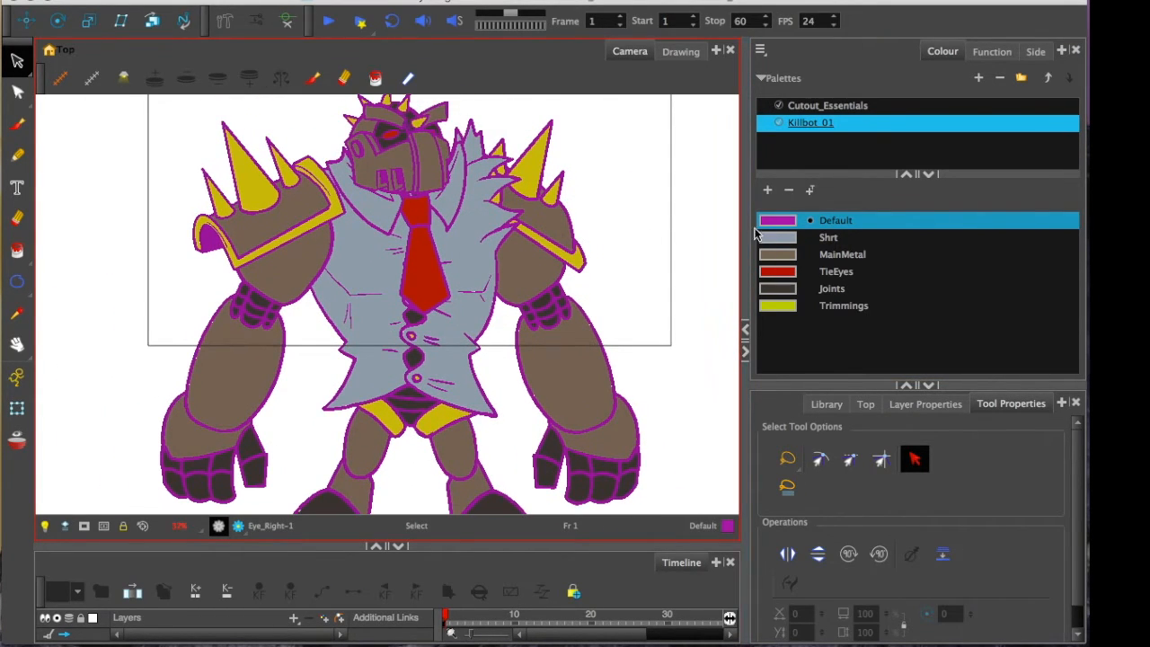
Change the Default swatch of the Killbot_01 palette to black, RGB 0, 0, 0
{"action": "double_click", "coordinate": [778, 223]}
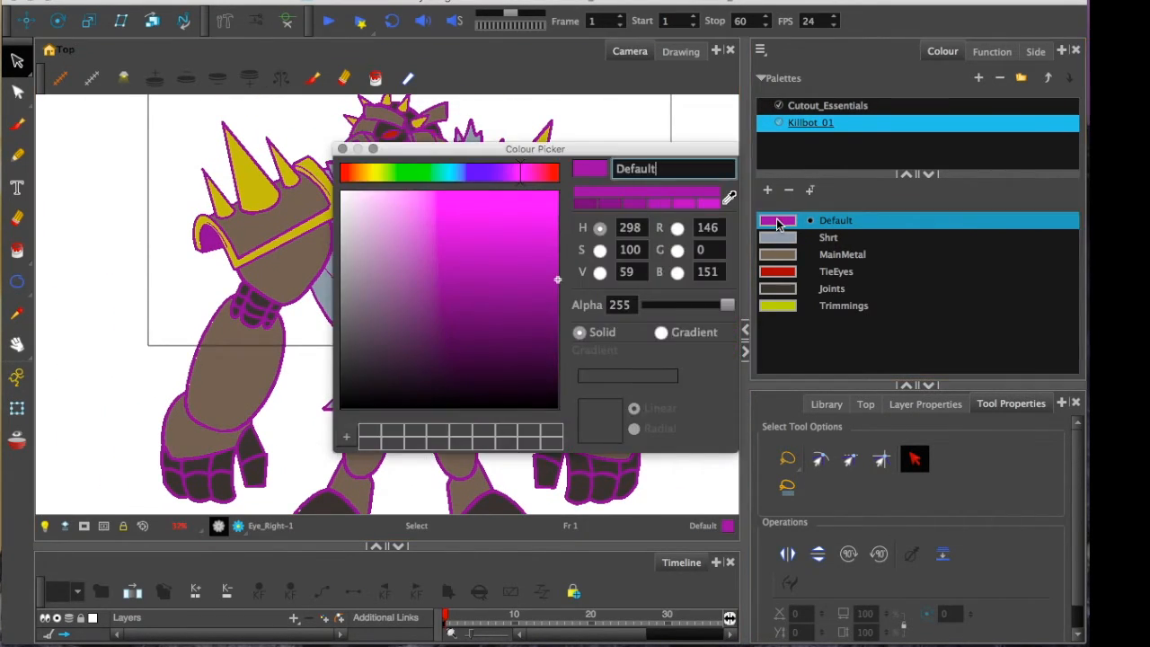
{"action": "left_click_drag", "start_coordinate": [476, 312], "coordinate": [473, 408]}
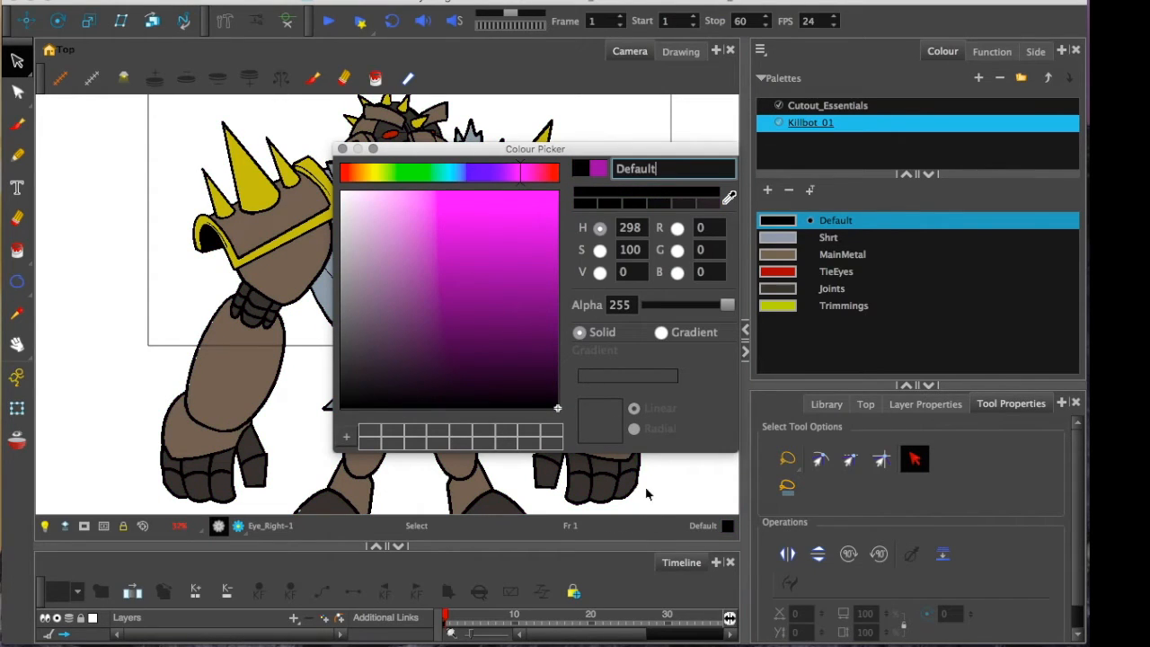
{"action": "left_click", "coordinate": [342, 149]}
Rename the Default swatch of the Killbot_01 palette to Outlines
{"action": "double_click", "coordinate": [835, 219]}
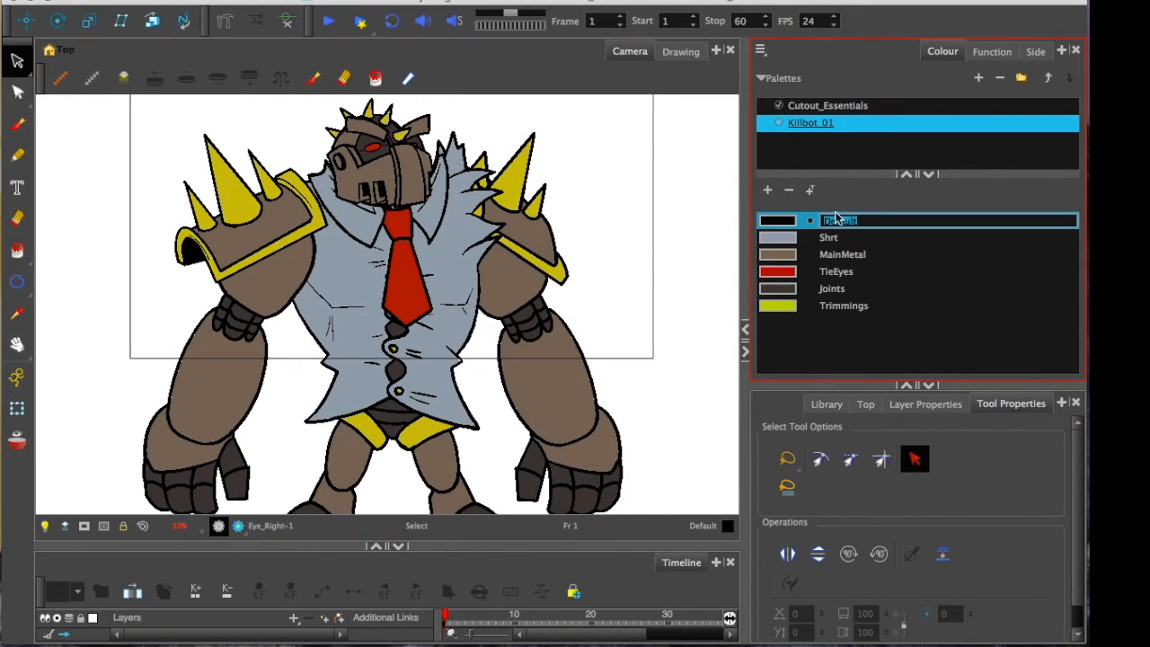
{"action": "type", "text": "ol"}
{"action": "key", "text": "Tab"}
{"action": "left_click", "coordinate": [806, 345]}
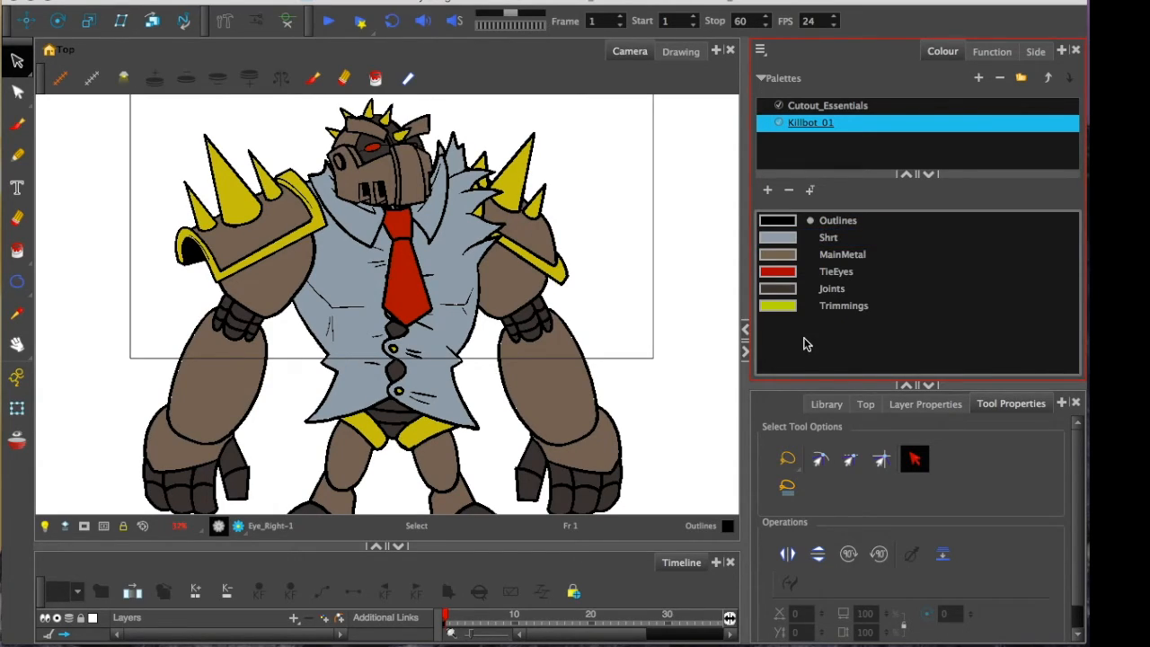
{"action": "key", "text": "space"}
{"action": "left_click_drag", "start_coordinate": [171, 364], "coordinate": [169, 339]}
{"action": "left_click_drag", "start_coordinate": [202, 387], "coordinate": [212, 372]}
{"action": "key", "text": "1"}
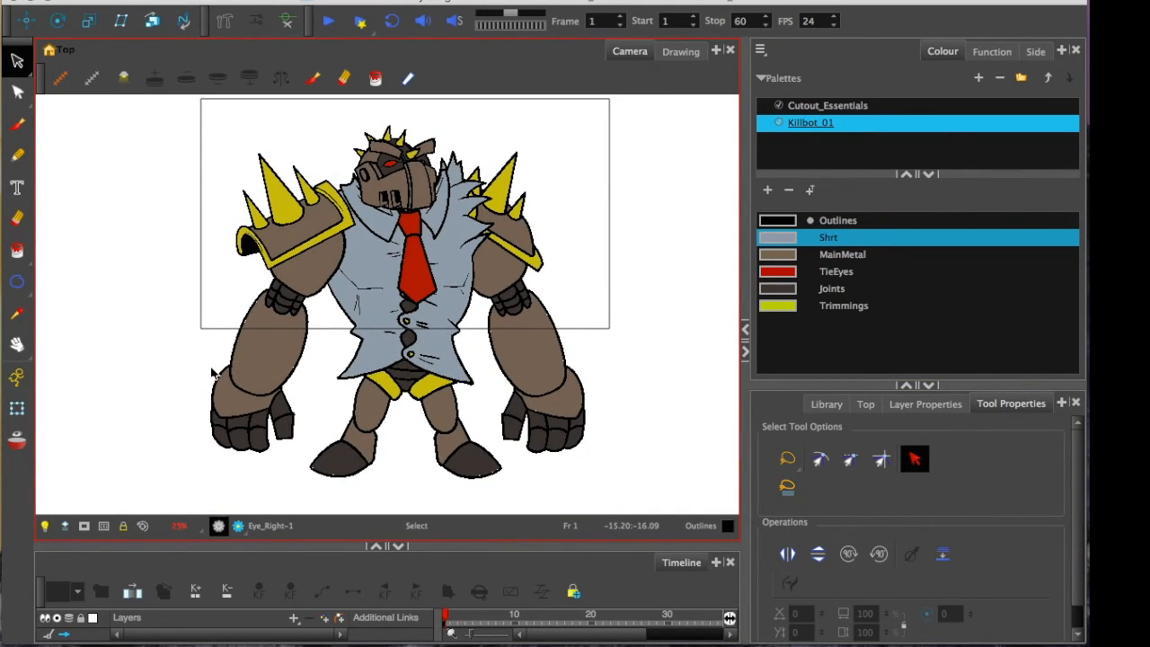